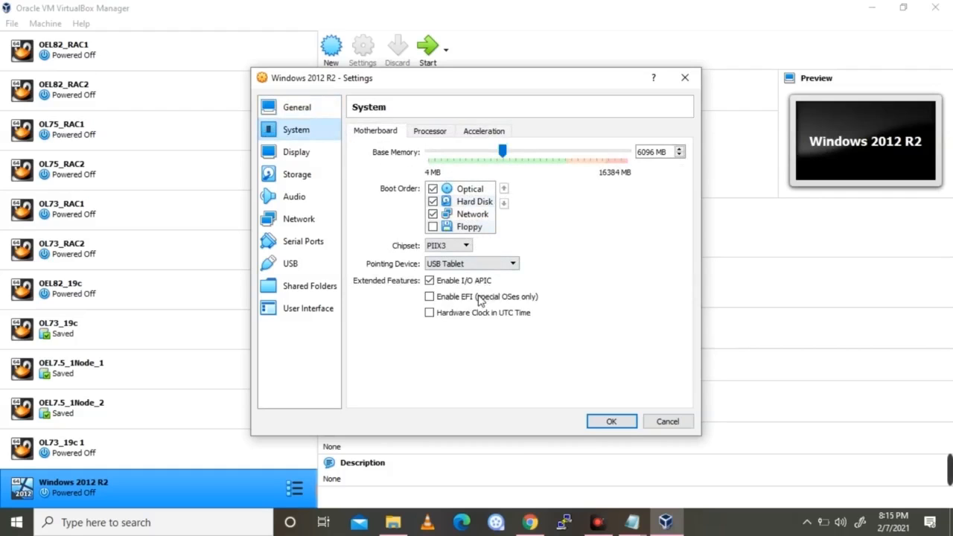
# Review the processor, acceleration, display, remote display, recording and storage settings, including the installation disc
pyautogui.click(433, 131)
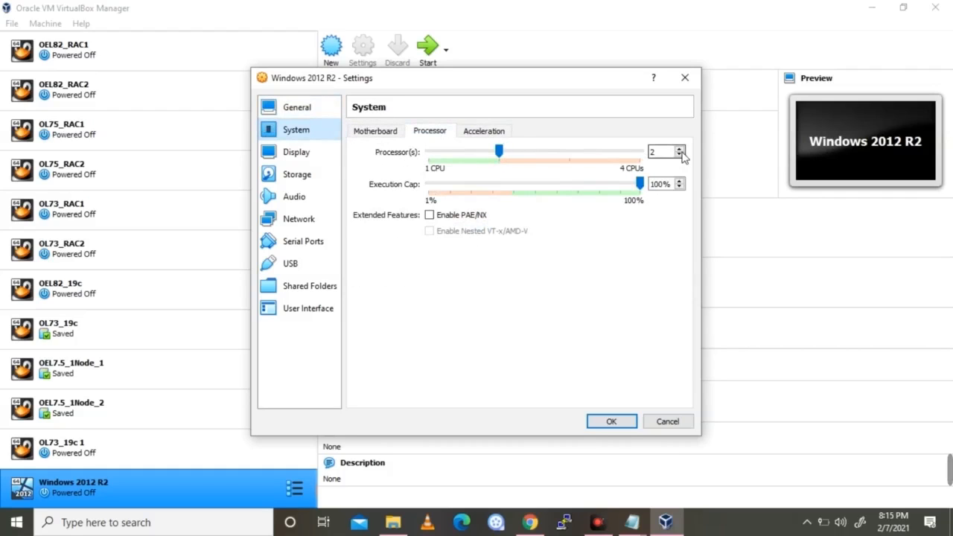
pyautogui.click(477, 133)
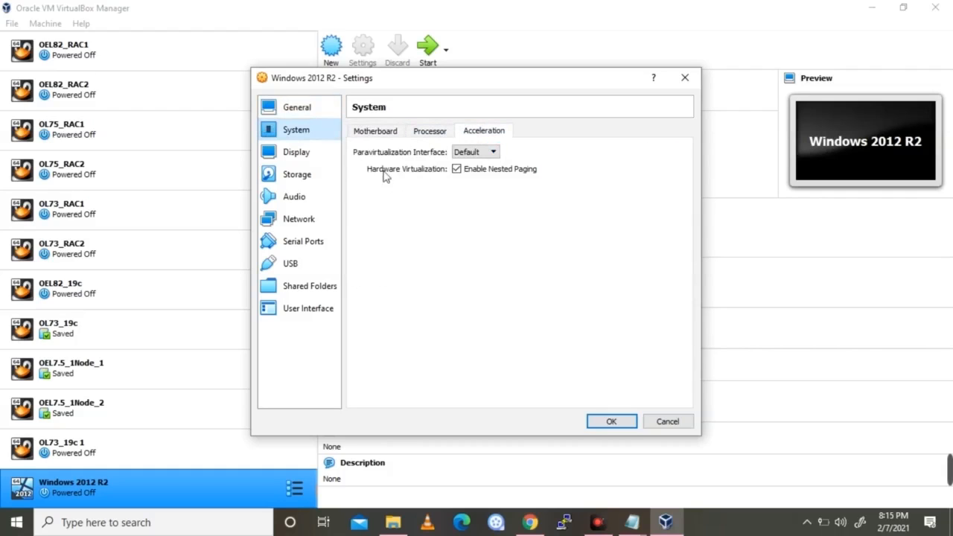
pyautogui.click(298, 154)
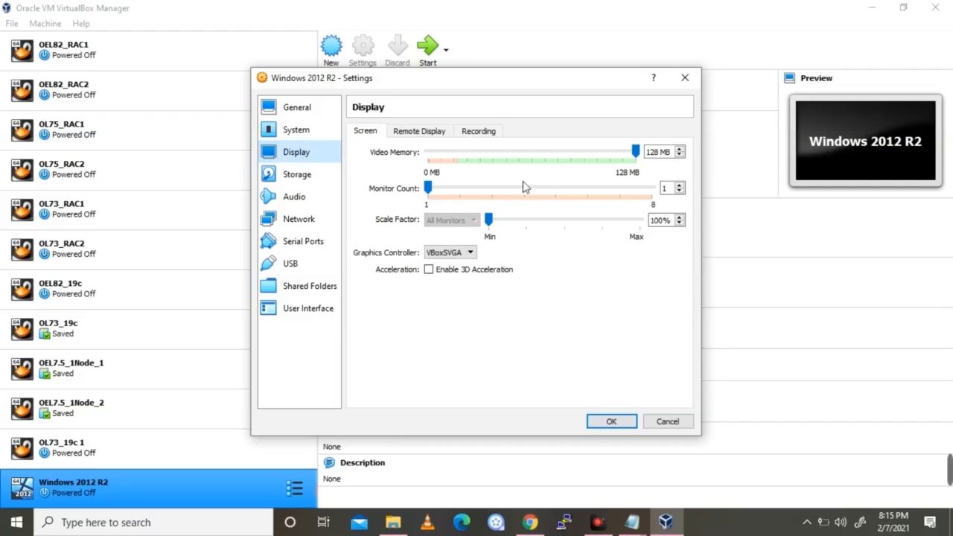
pyautogui.click(429, 135)
pyautogui.click(478, 132)
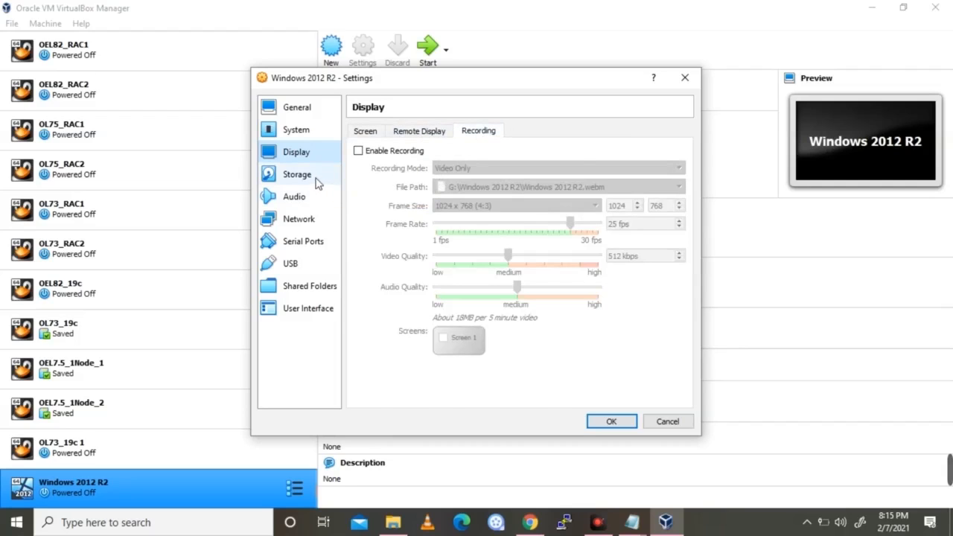
pyautogui.click(302, 176)
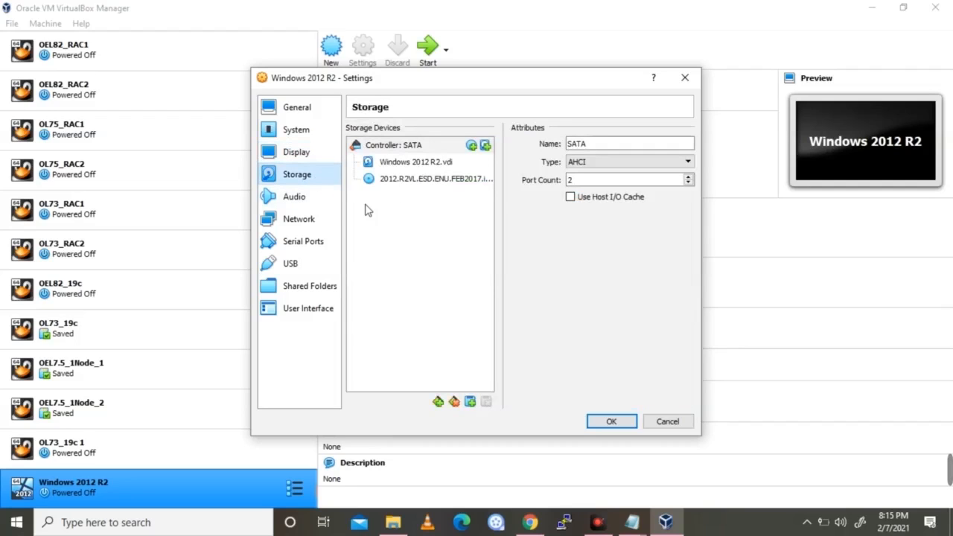
pyautogui.click(458, 184)
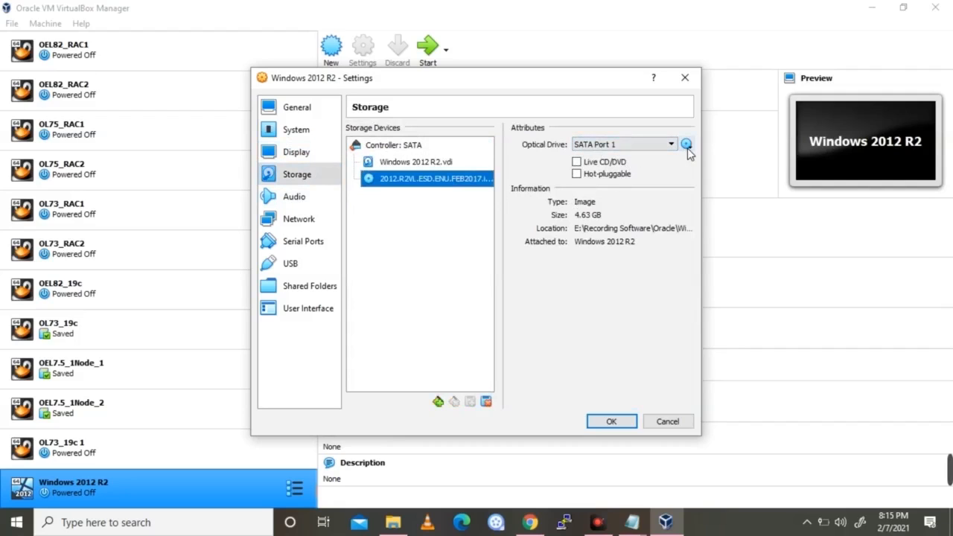
# Check the audio, network advanced adapter options, serial ports and USB settings, ending on Shared Folders
pyautogui.click(302, 198)
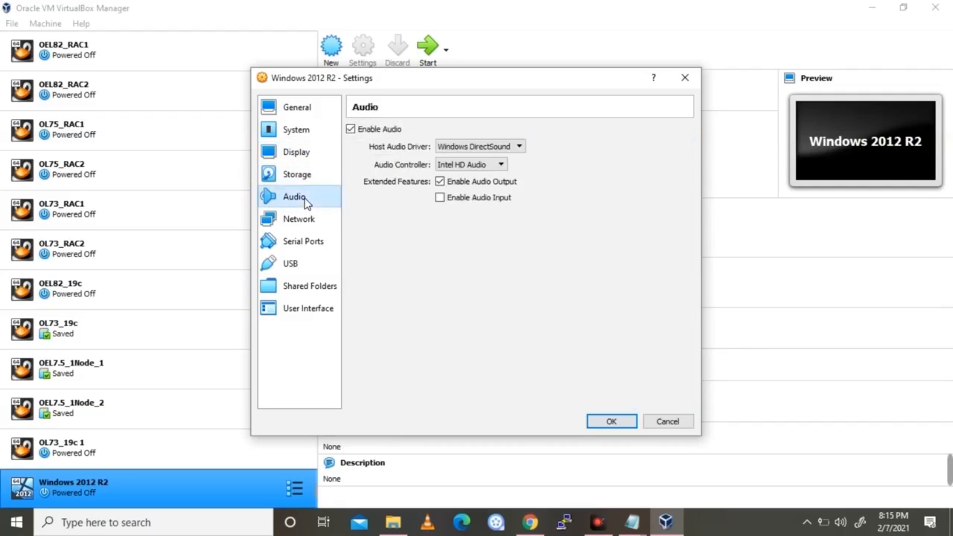
pyautogui.click(299, 219)
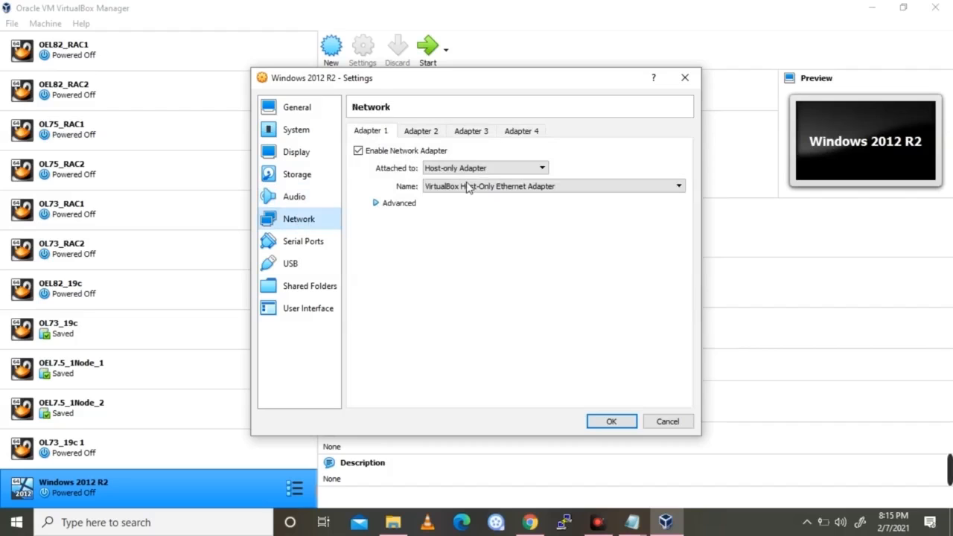
pyautogui.click(400, 202)
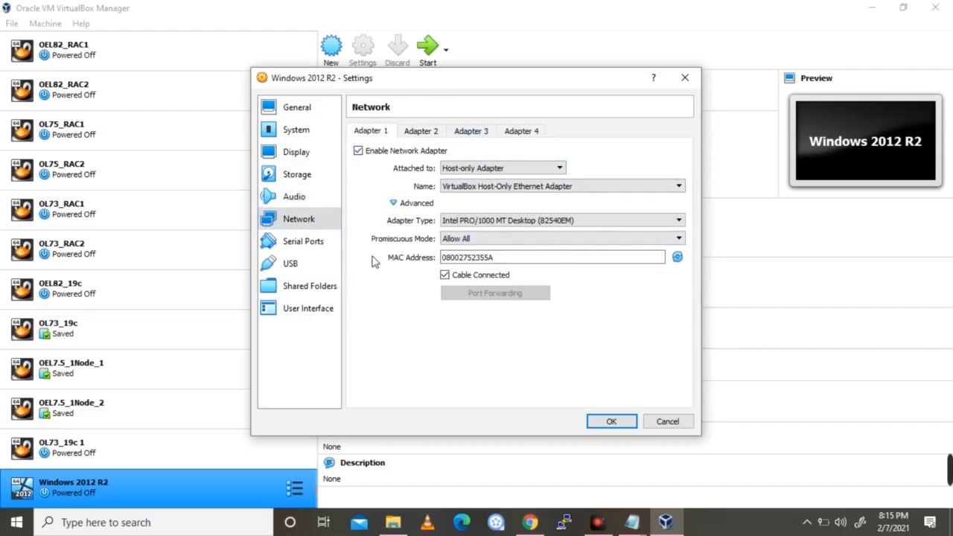
pyautogui.click(316, 243)
pyautogui.click(300, 268)
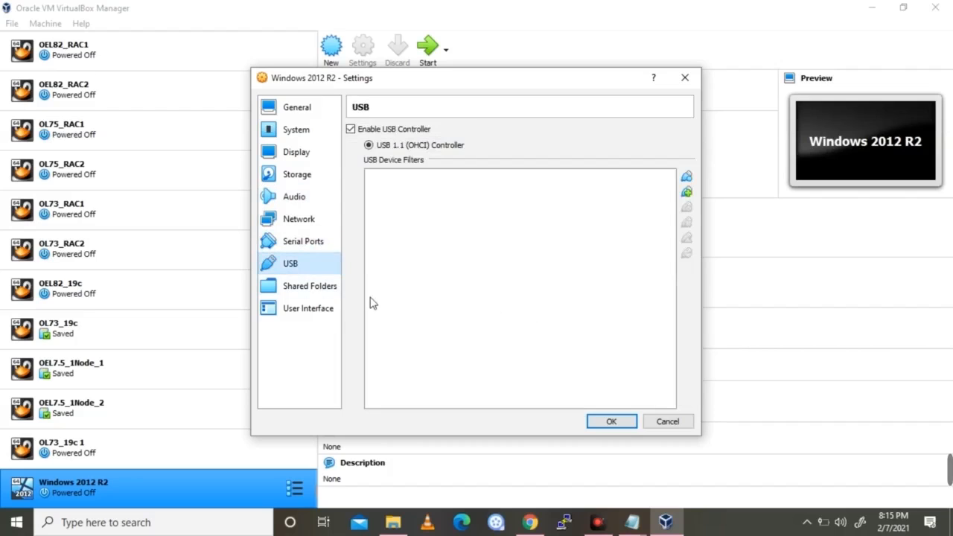
pyautogui.click(319, 290)
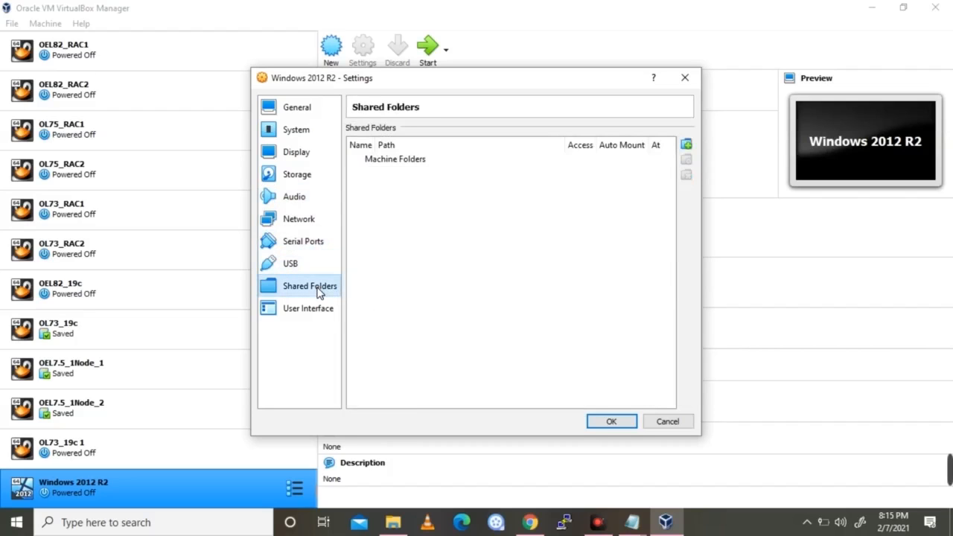
# Add a new shared folder and browse to E:\Recording Software\Oracle
pyautogui.click(687, 145)
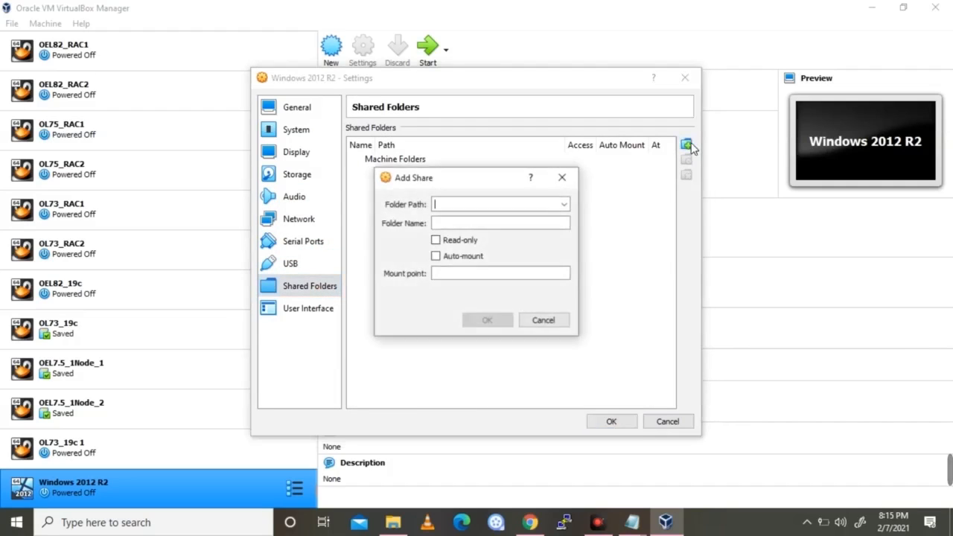
pyautogui.click(563, 205)
pyautogui.click(476, 230)
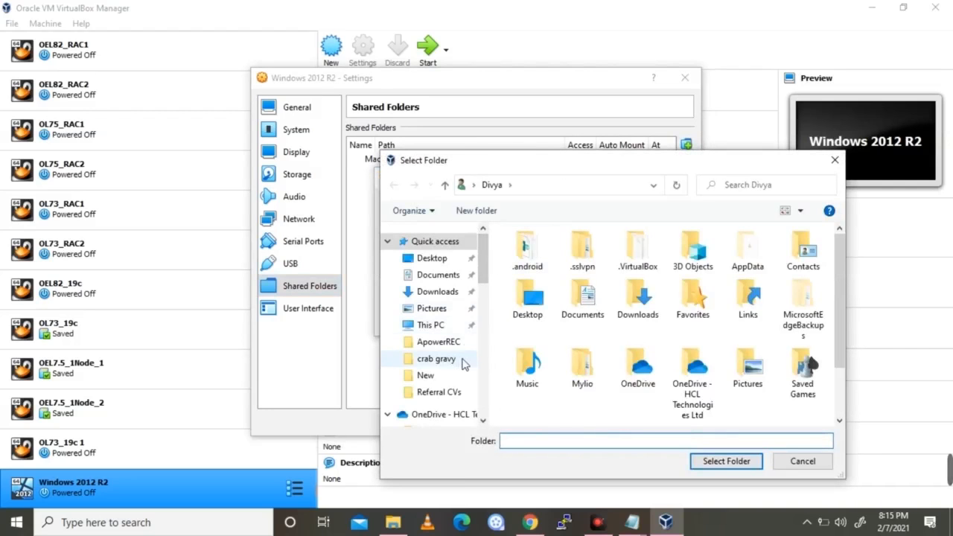
pyautogui.scroll(-4, 463, 362)
pyautogui.scroll(-4, 463, 362)
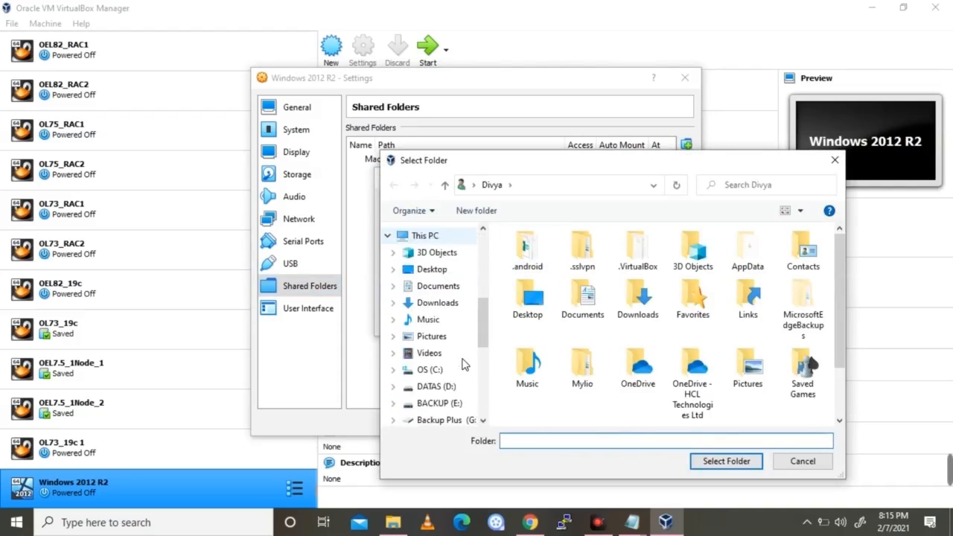
pyautogui.click(446, 365)
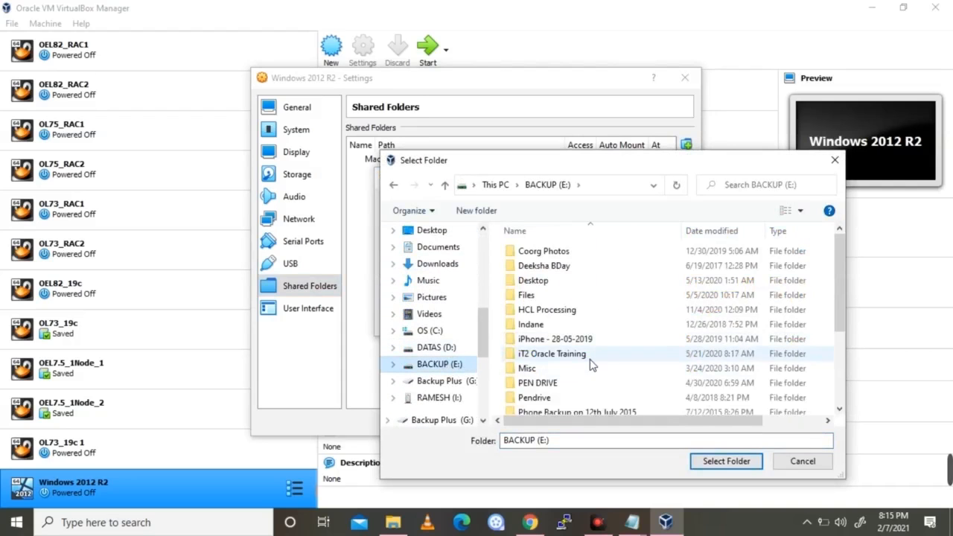
pyautogui.scroll(-3, 588, 365)
pyautogui.click(560, 356)
pyautogui.doubleClick(560, 350)
pyautogui.doubleClick(540, 267)
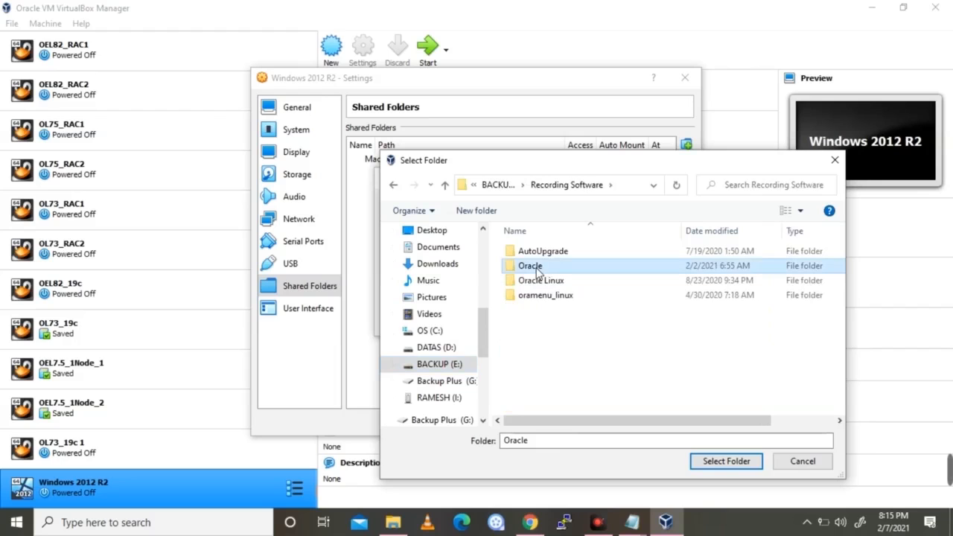
# Use the Oracle folder as the share path, make it read-only and auto-mounted, and confirm
pyautogui.click(727, 469)
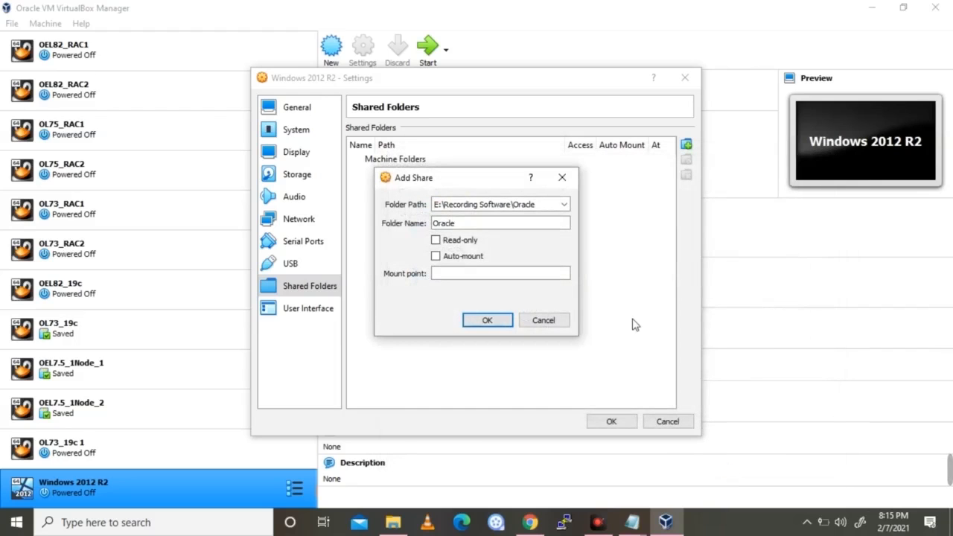
pyautogui.click(454, 242)
pyautogui.click(460, 258)
pyautogui.click(487, 321)
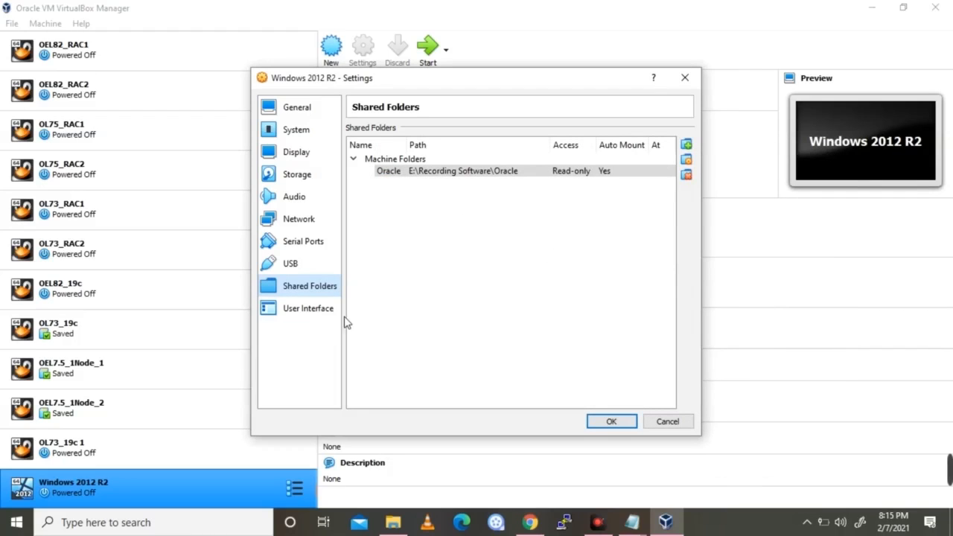
pyautogui.click(300, 115)
# Save the settings and start the Windows 2012 R2 VM until Windows Setup appears
pyautogui.click(610, 423)
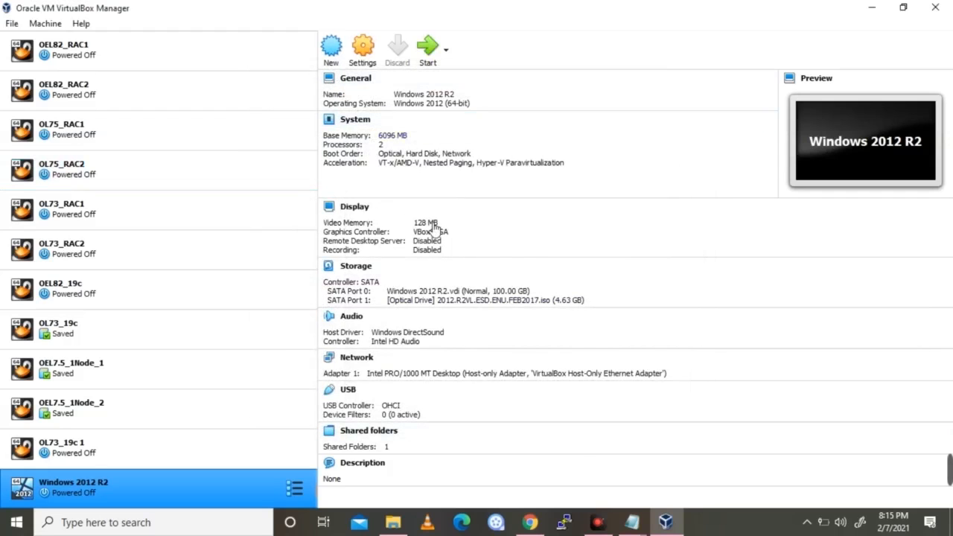
pyautogui.click(428, 46)
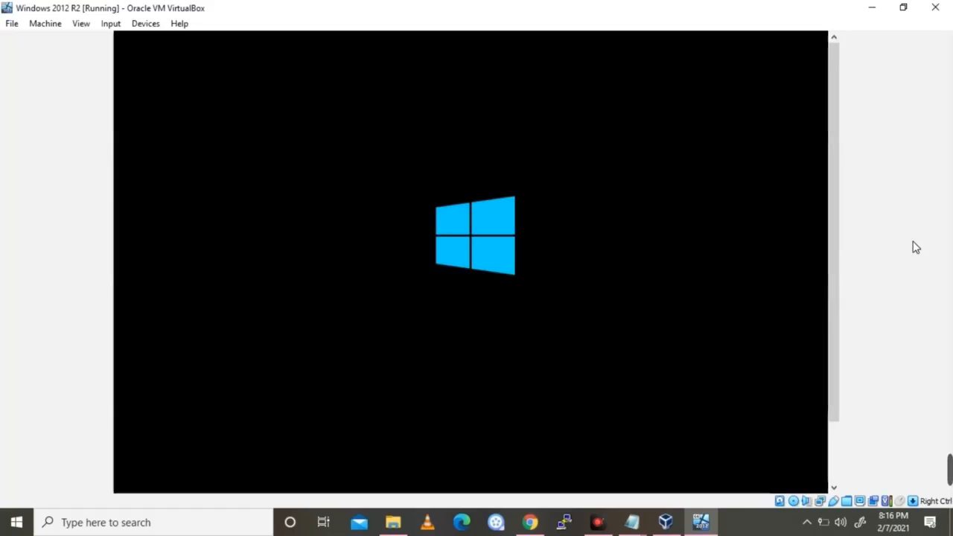
pyautogui.moveTo(839, 272); pyautogui.dragTo(840, 360)
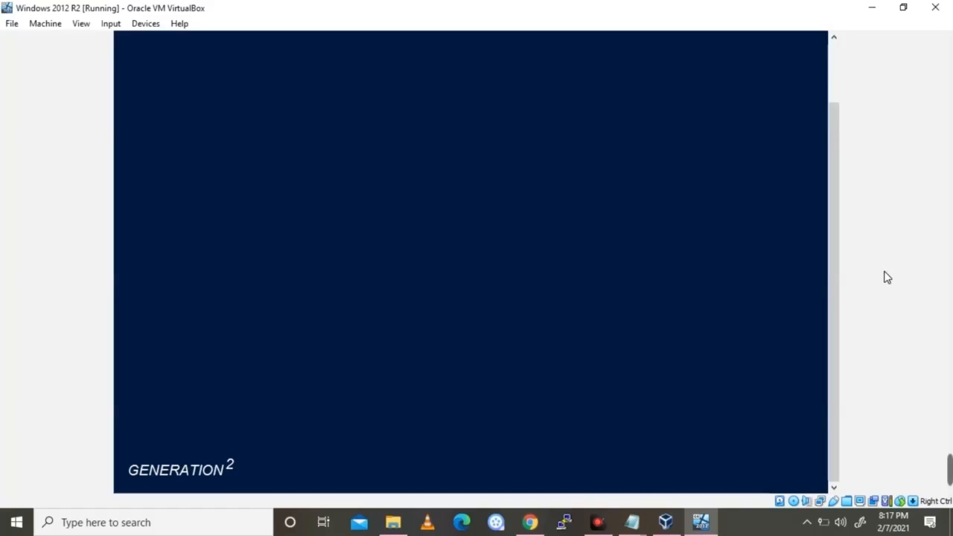
pyautogui.moveTo(837, 277); pyautogui.dragTo(837, 313)
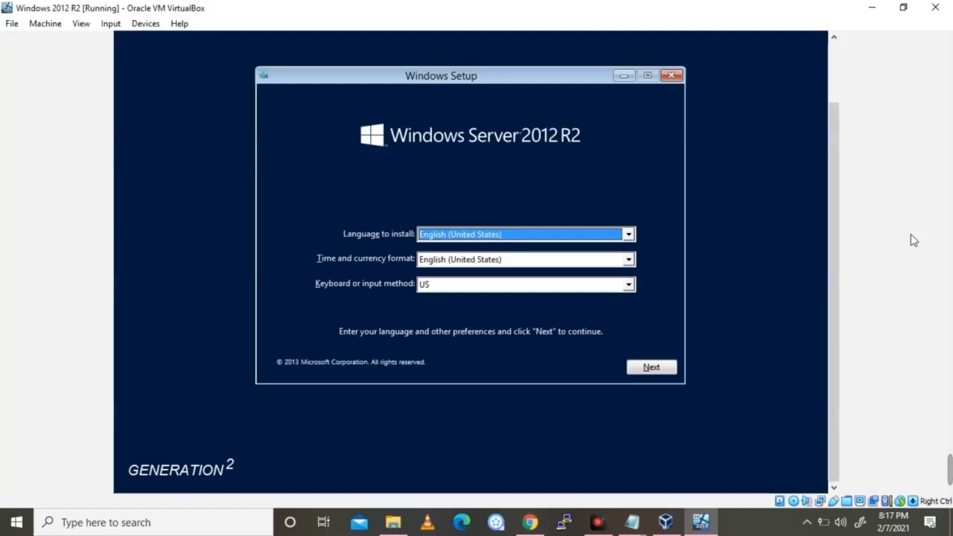
# Keep the default language and keyboard settings and begin the Windows Server installation
pyautogui.click(660, 367)
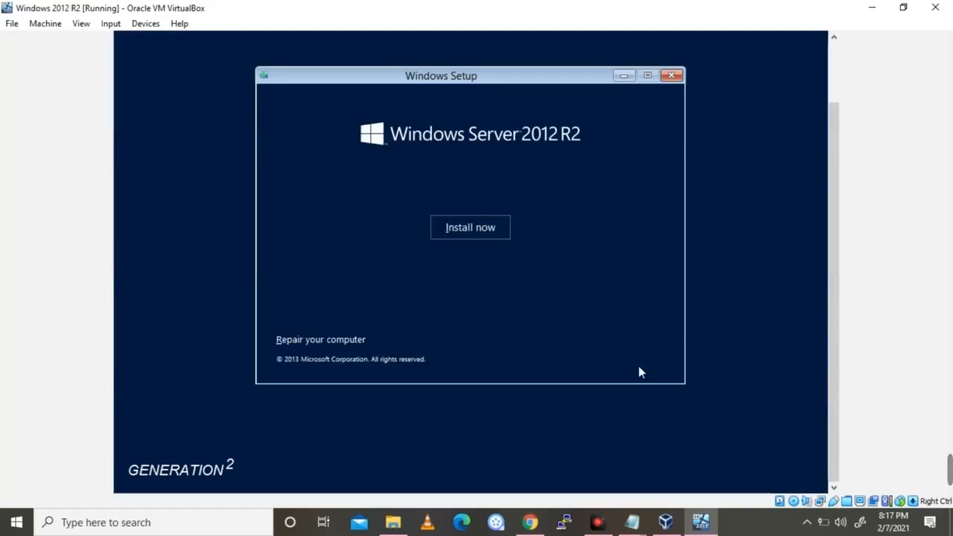
pyautogui.click(467, 227)
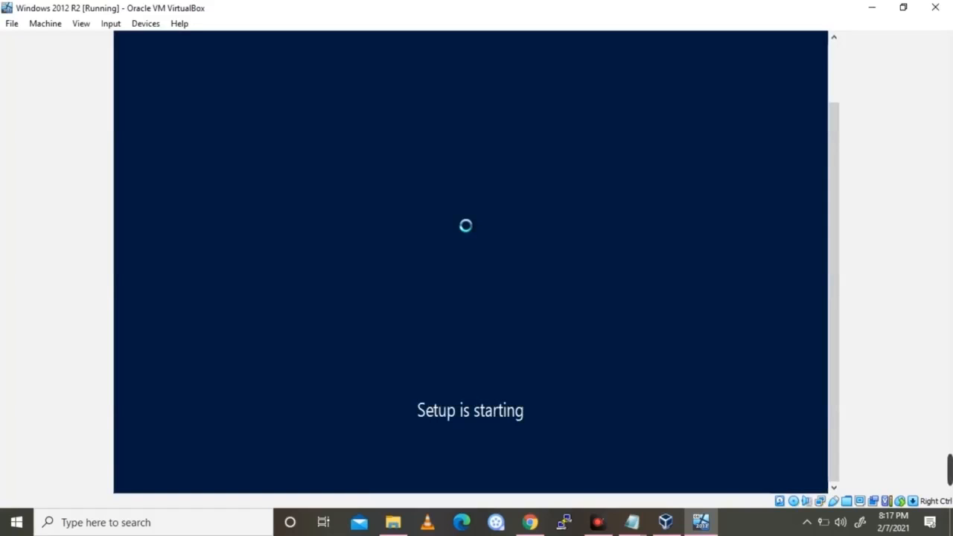
# Switch the VM window to full-screen mode from the View menu
pyautogui.click(80, 28)
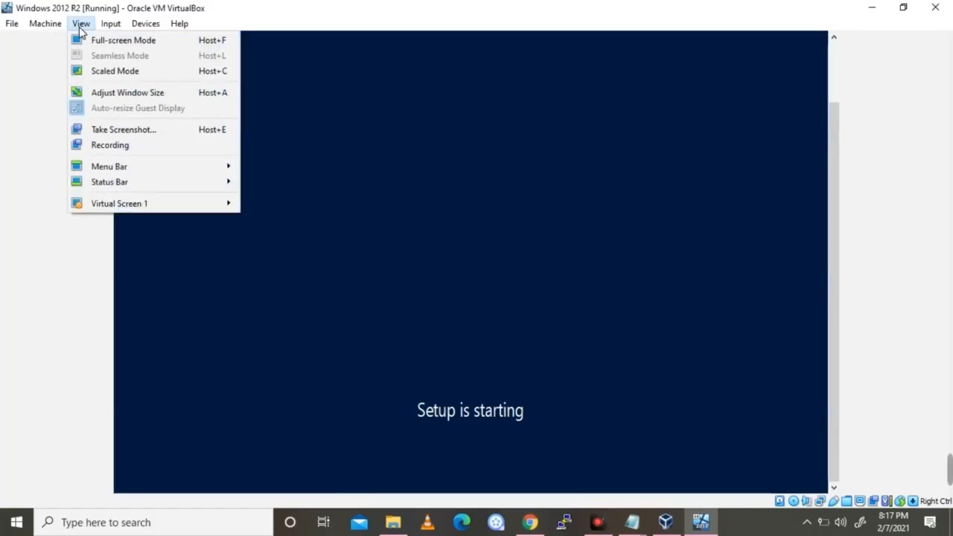
pyautogui.click(103, 42)
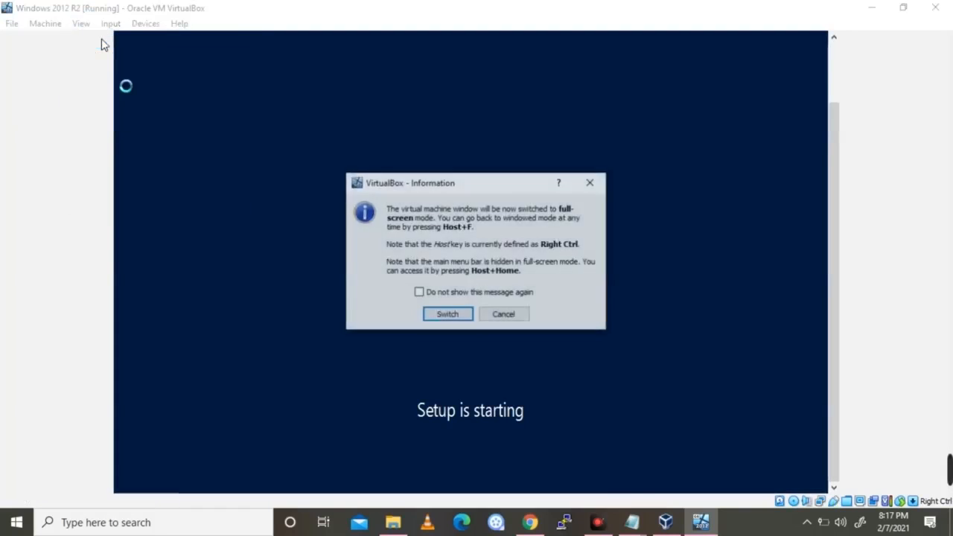
pyautogui.click(448, 315)
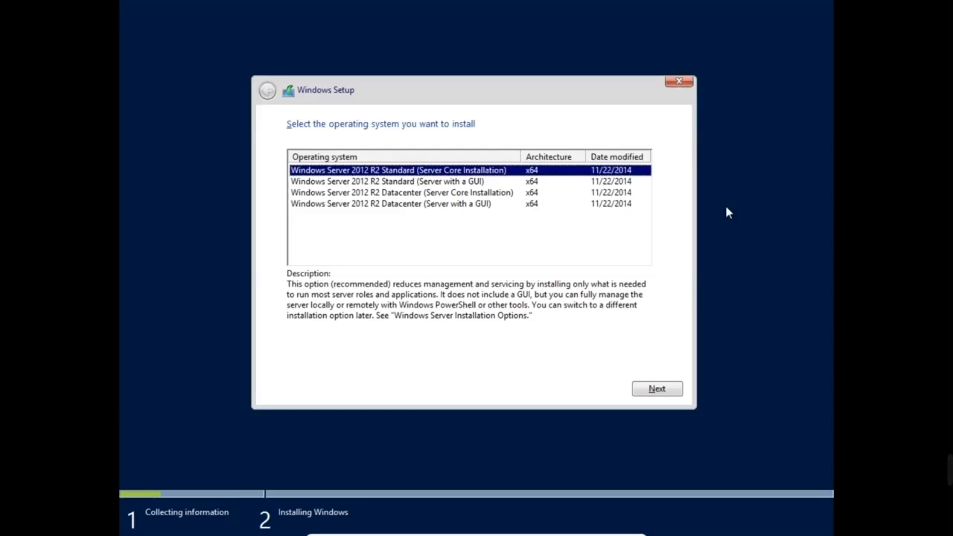
# Select Windows Server 2012 R2 Standard (Server with a GUI) and continue to the license terms
pyautogui.press('Down')
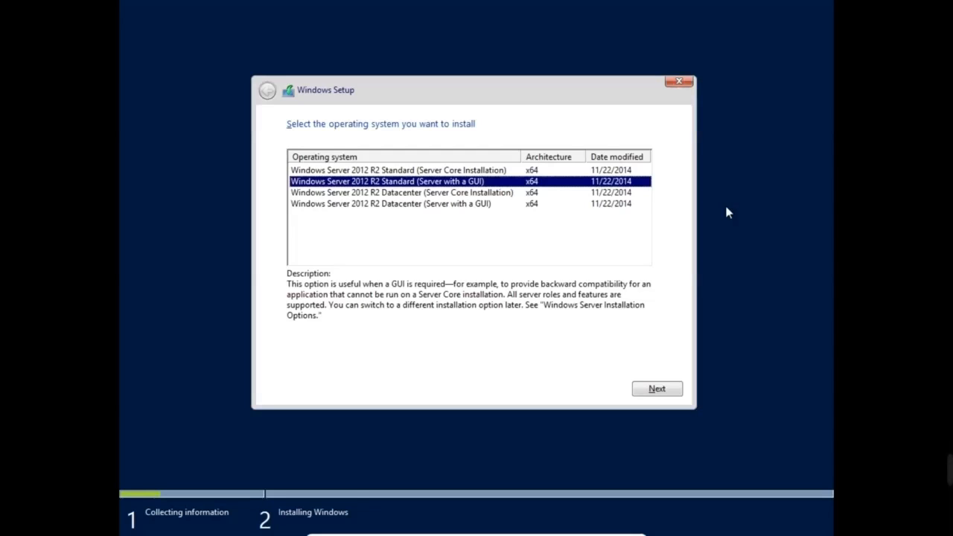
pyautogui.press('Down')
pyautogui.press('Down')
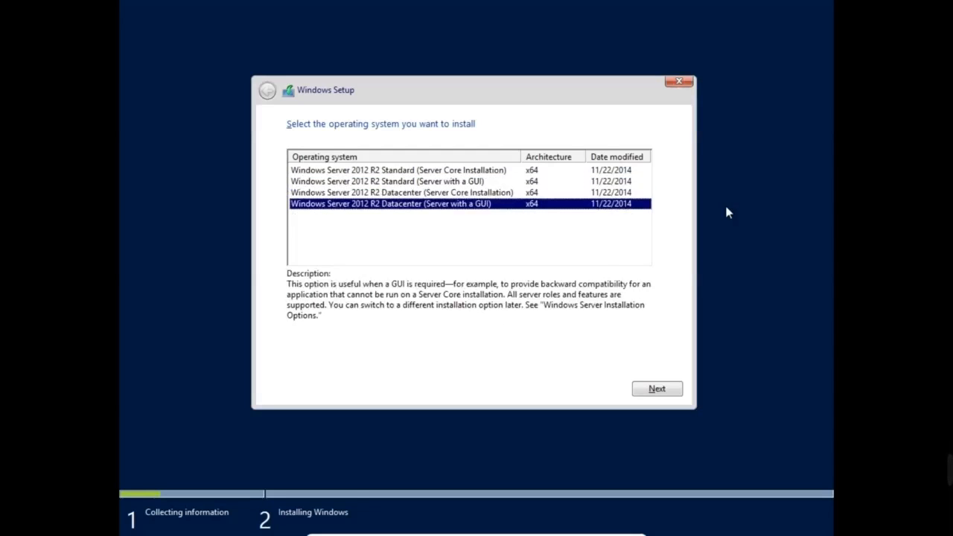
pyautogui.press('Up')
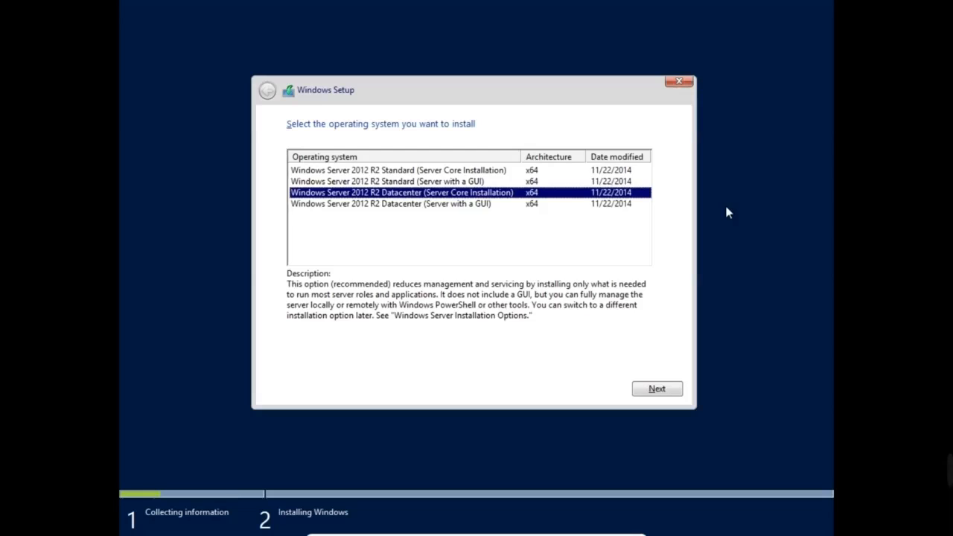
pyautogui.press('Up')
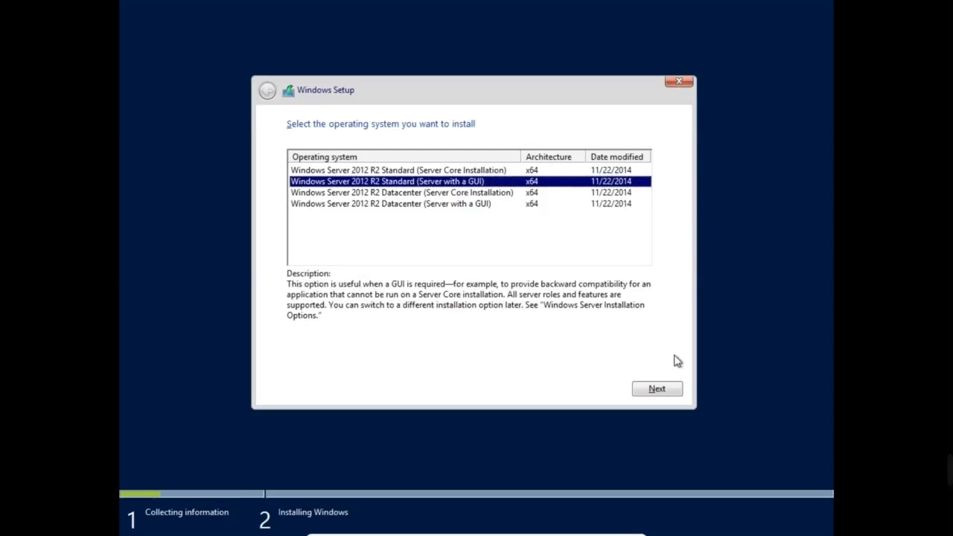
pyautogui.click(660, 388)
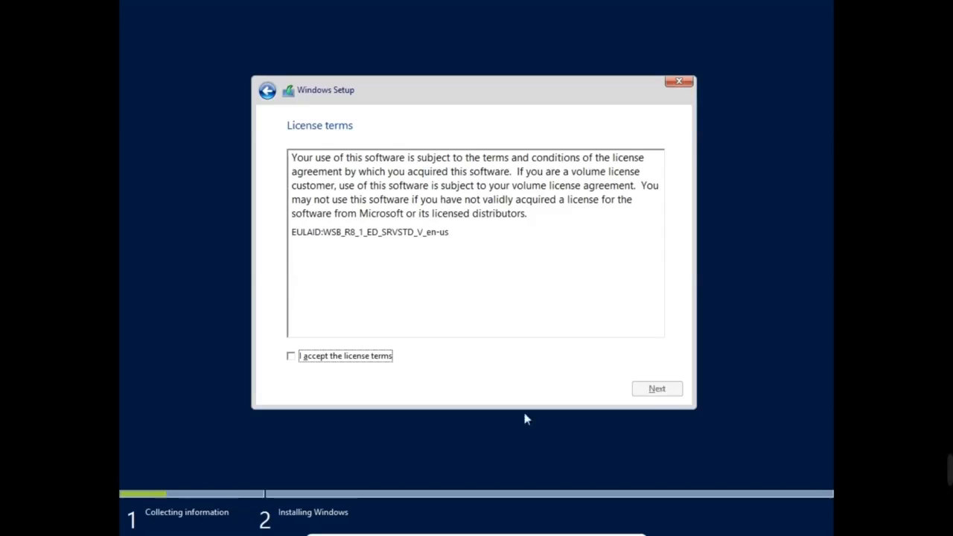
# Accept the Windows license terms and continue to the installation type choice
pyautogui.click(291, 356)
pyautogui.click(667, 390)
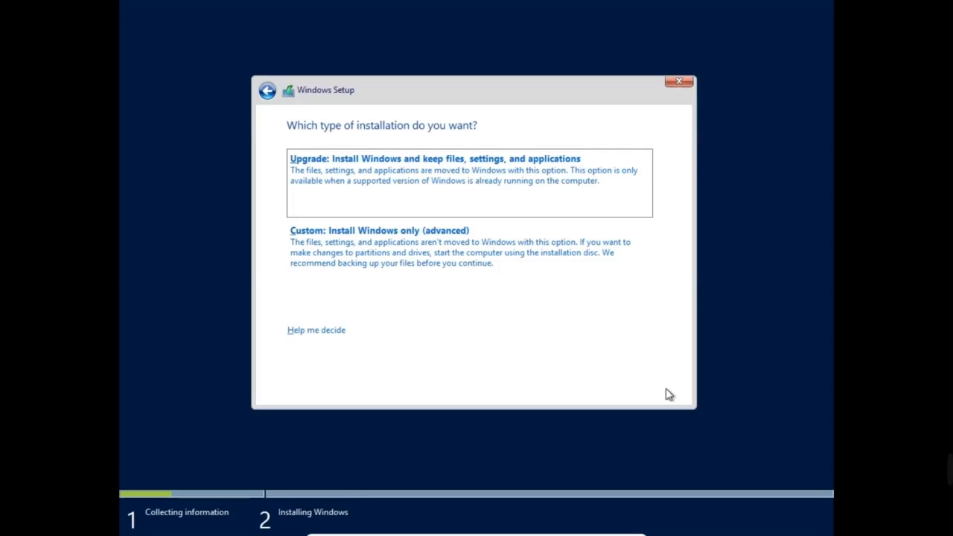
# Choose a Custom install and create a 102400 MB partition on Drive 0, allowing system partitions
pyautogui.click(482, 257)
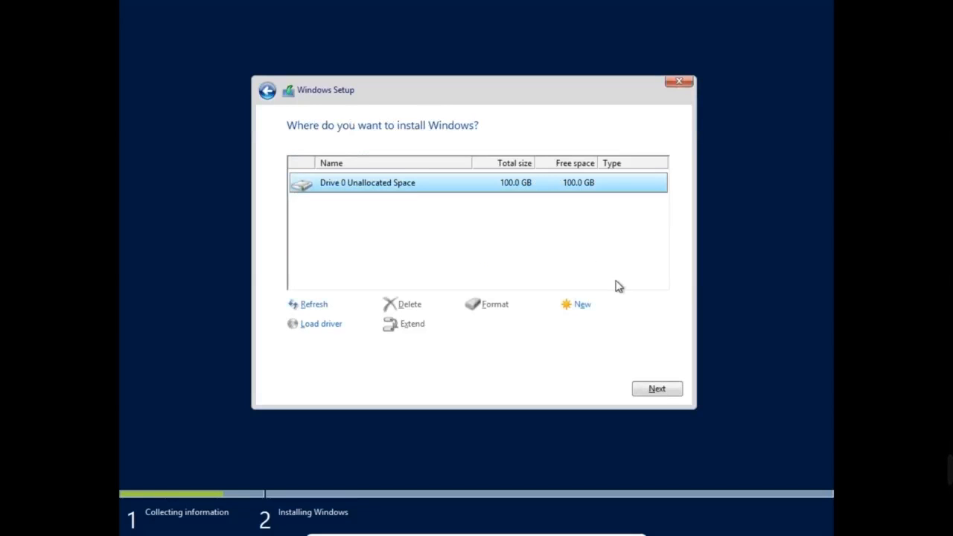
pyautogui.click(583, 307)
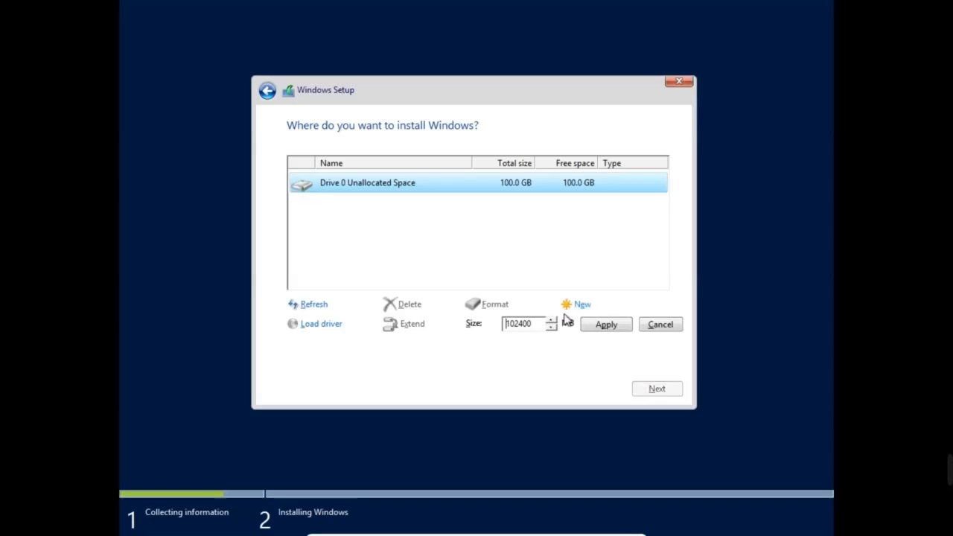
pyautogui.click(607, 327)
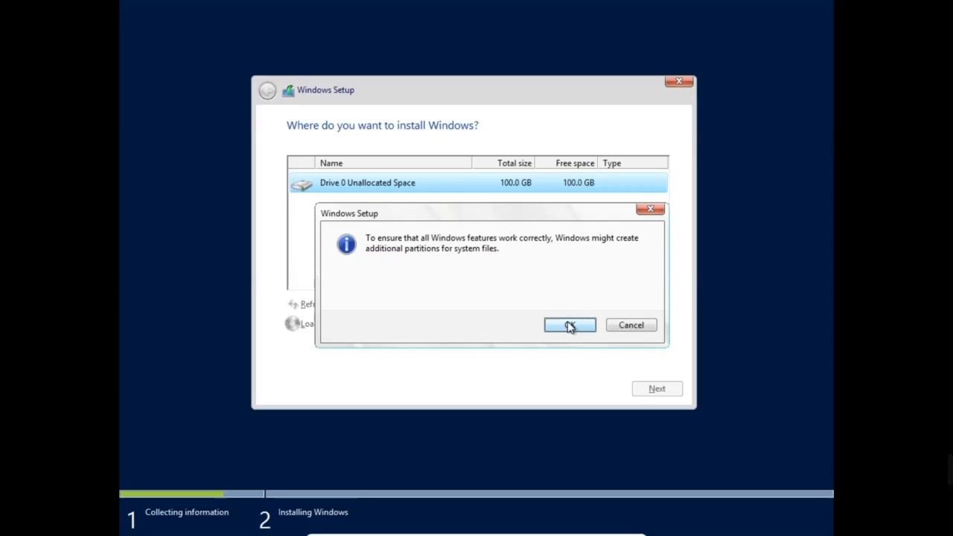
pyautogui.click(570, 326)
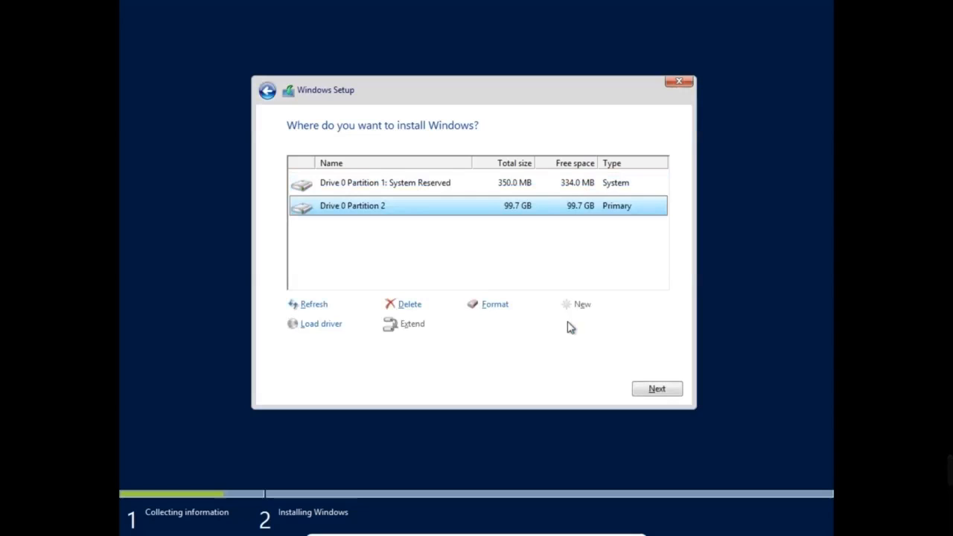
# Format Drive 0 Partition 2, refresh the list, and install Windows onto it
pyautogui.click(494, 307)
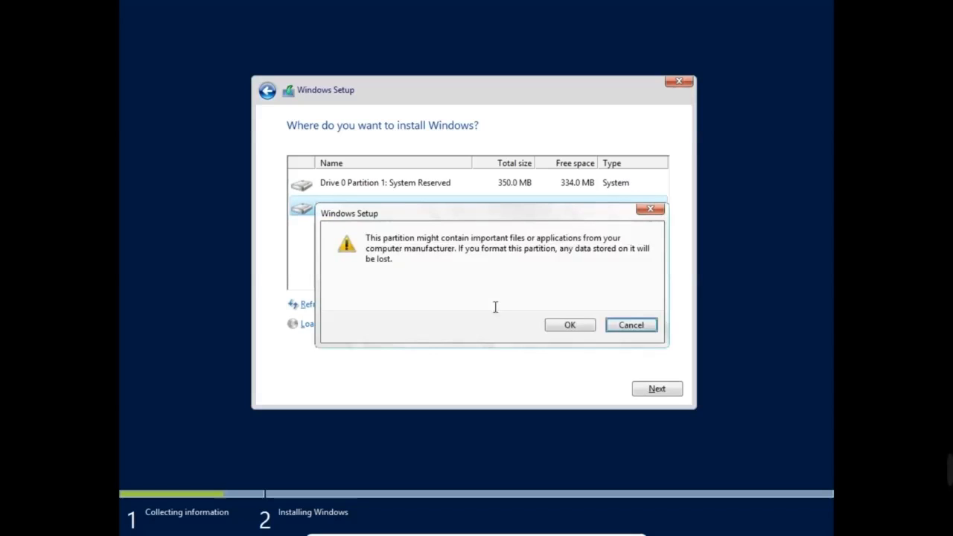
pyautogui.click(570, 325)
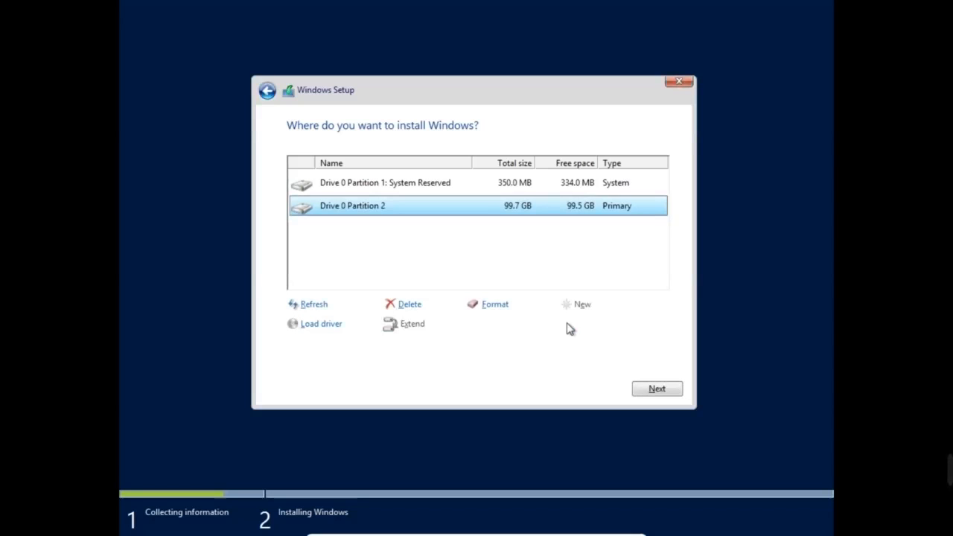
pyautogui.click(316, 305)
pyautogui.click(657, 390)
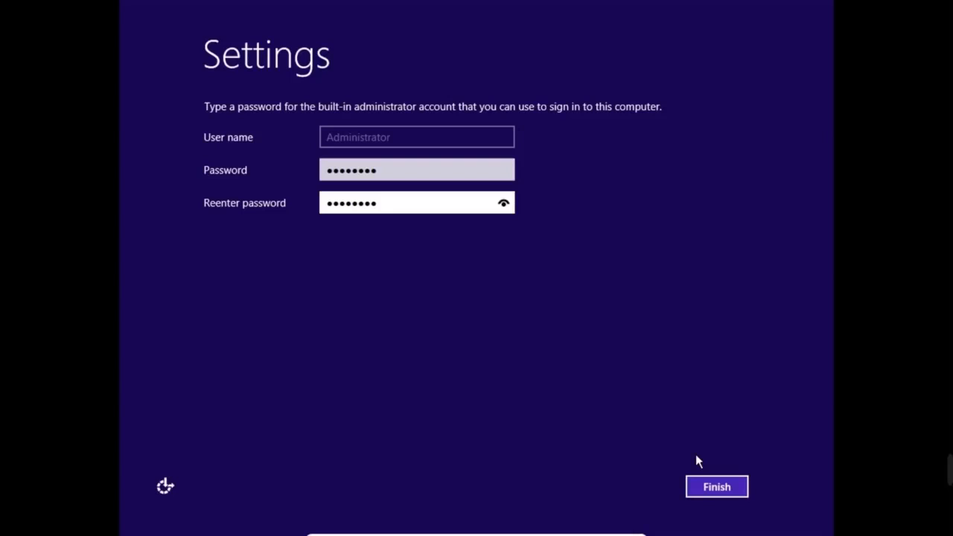
# Finish the Windows settings with the Administrator password entered and confirmed
pyautogui.click(723, 489)
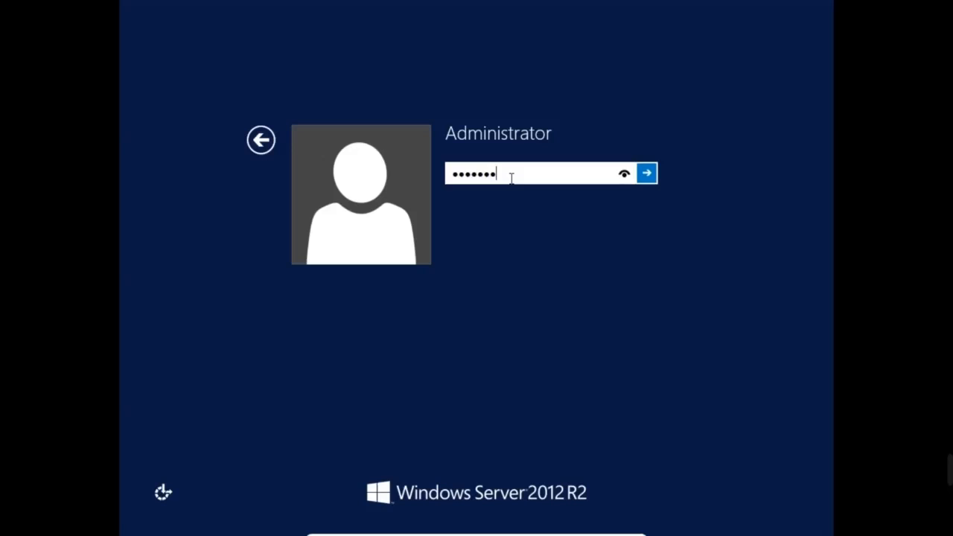
# Sign in as Administrator by entering the account password
pyautogui.write('••')
pyautogui.press('Return')
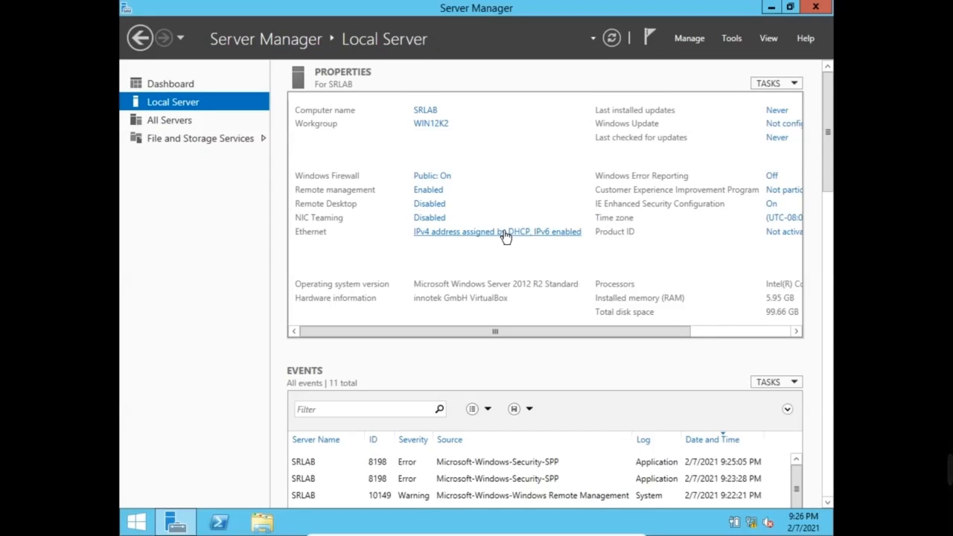
# Browse This PC's drives (Local Disk C: and the CD drive) in File Explorer, then minimize everything
pyautogui.click(771, 7)
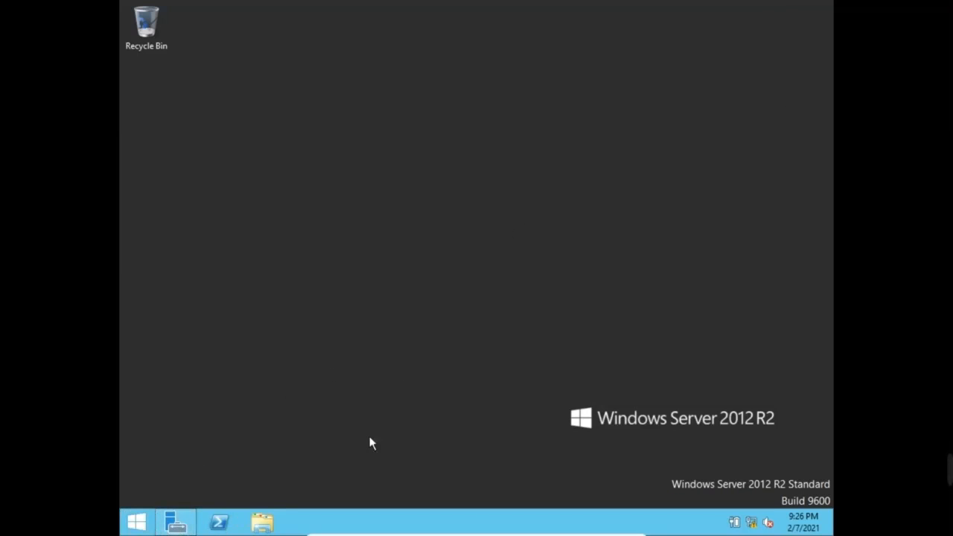
pyautogui.click(260, 525)
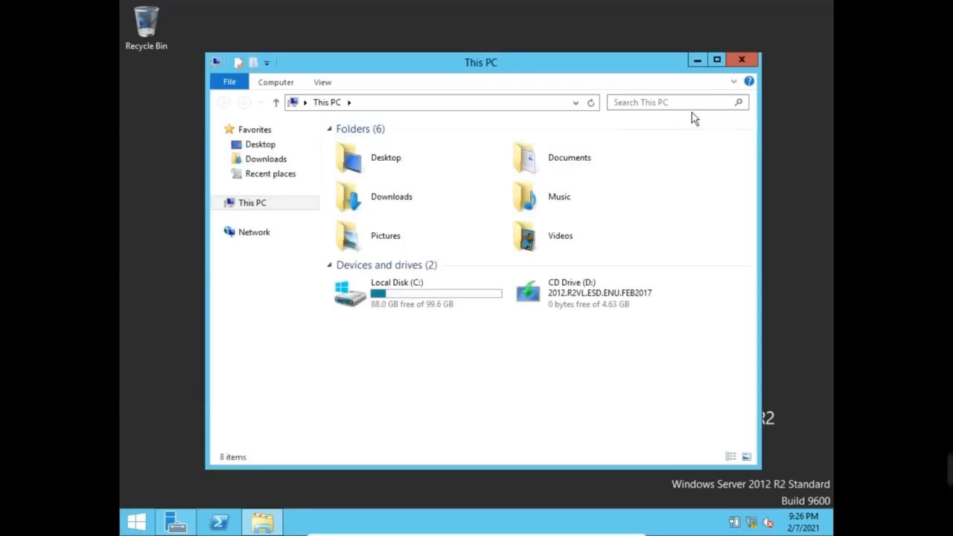
pyautogui.click(716, 59)
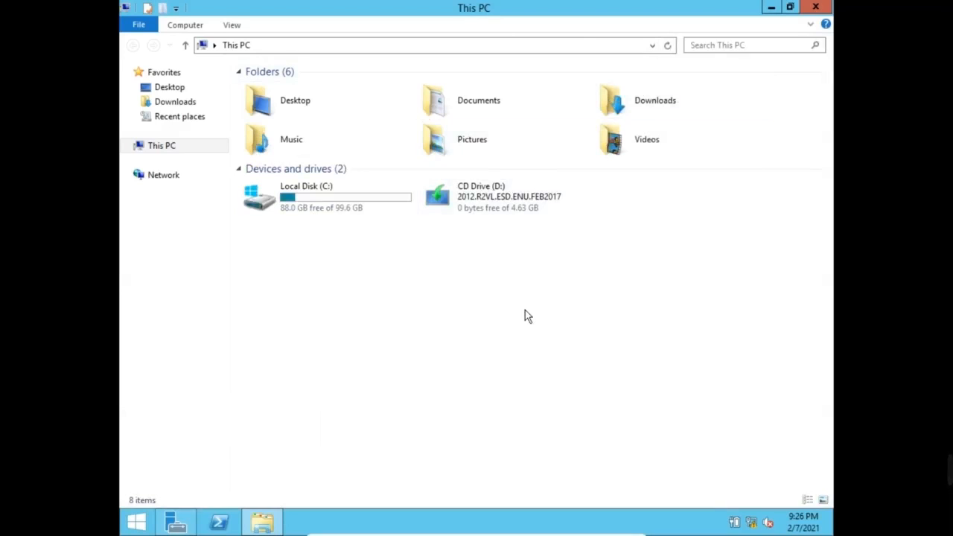
pyautogui.click(128, 146)
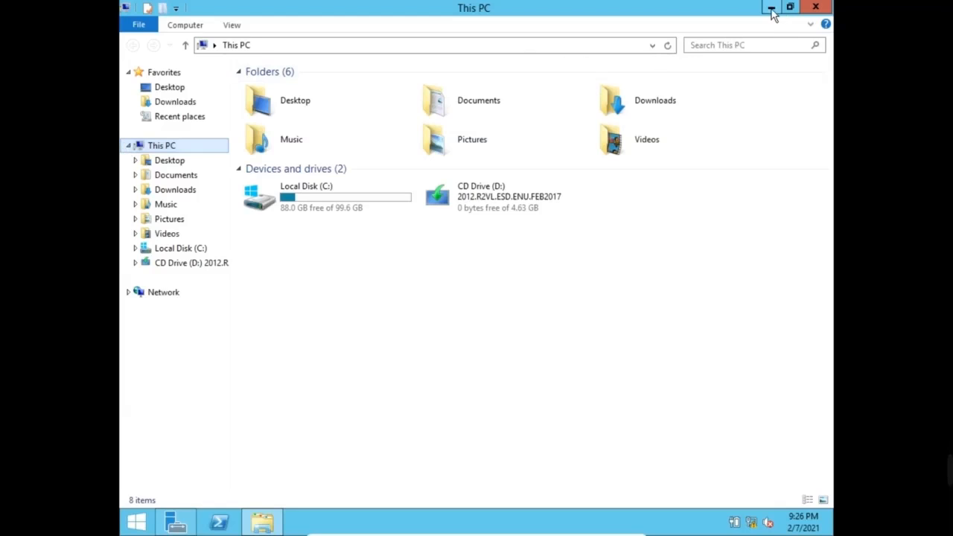
pyautogui.click(771, 8)
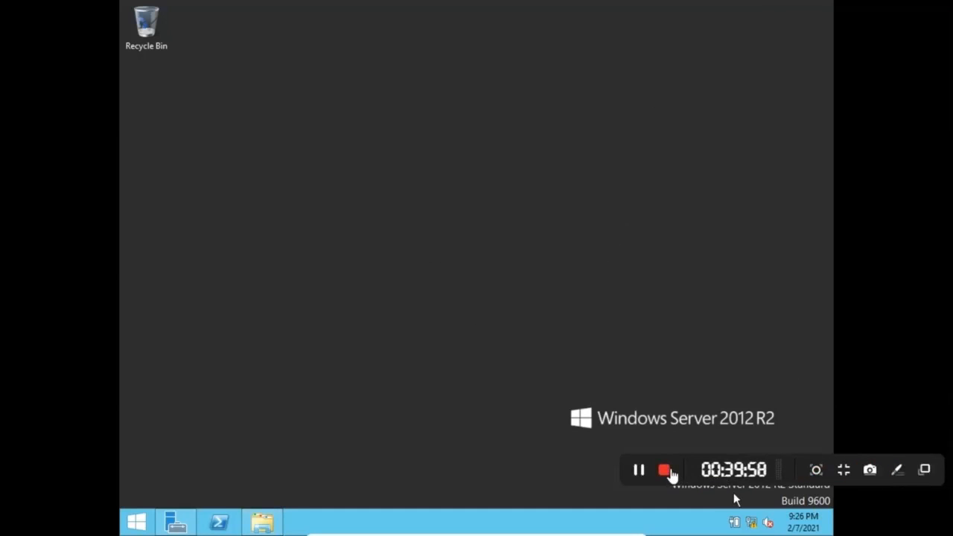
pyautogui.click(667, 471)
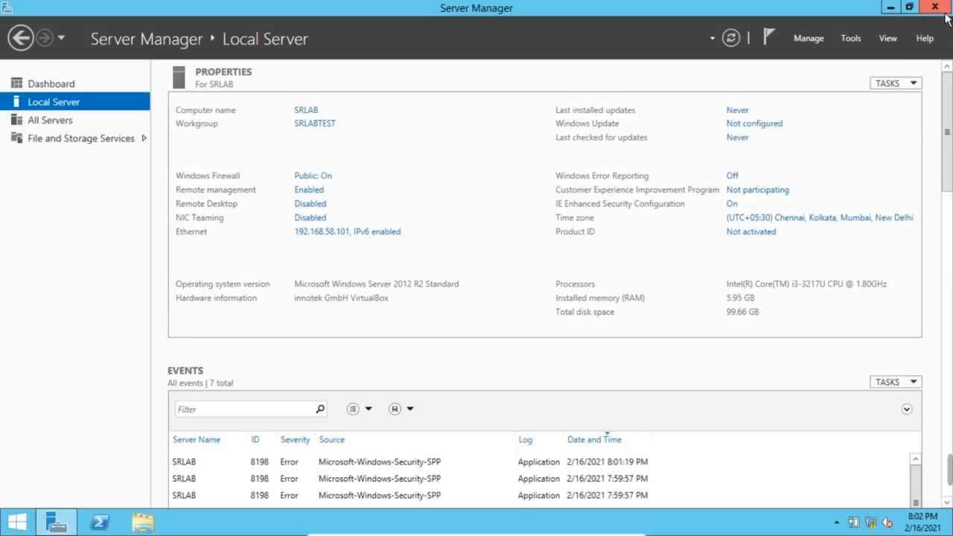
# Close Server Manager and browse File Explorer to C:\app\oracle\product\19.0.0.0\db_1
pyautogui.click(936, 8)
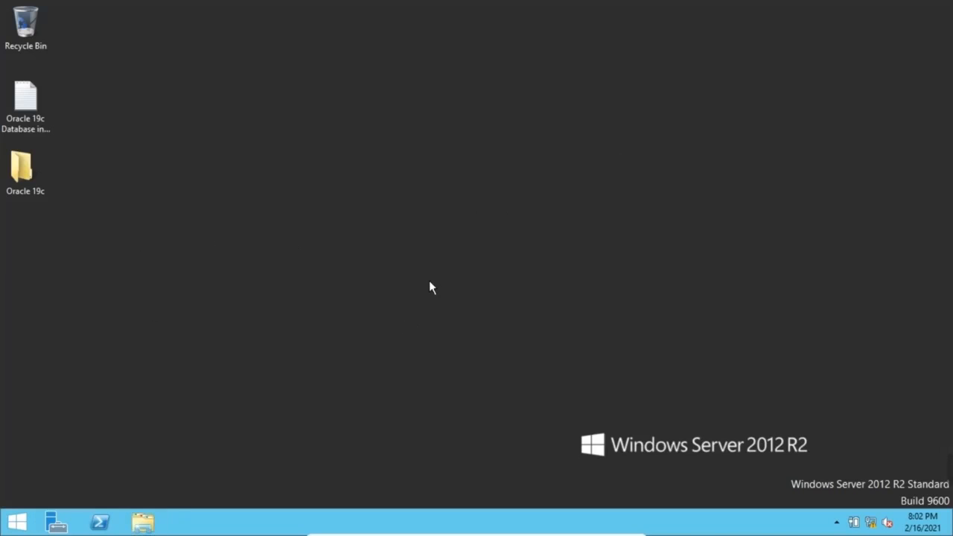
pyautogui.press('super+e')
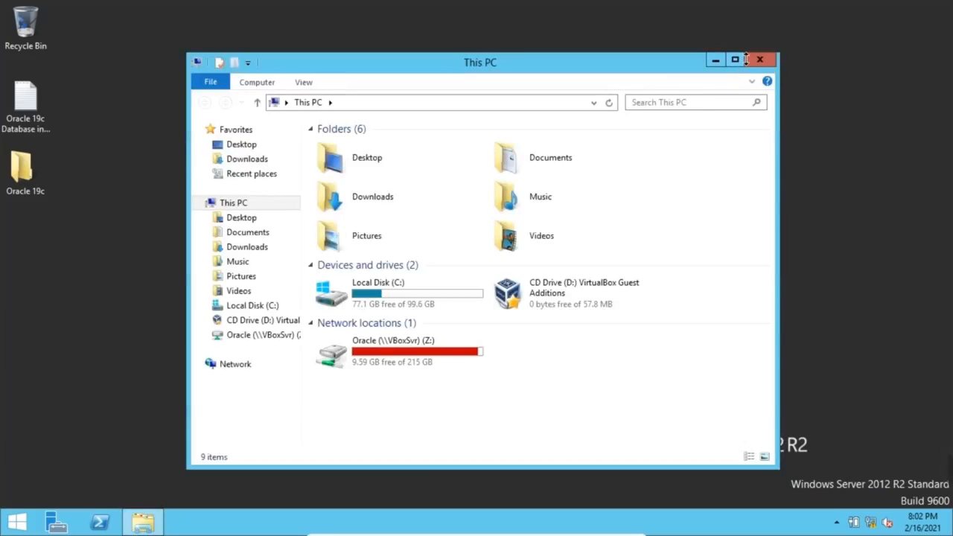
pyautogui.click(736, 60)
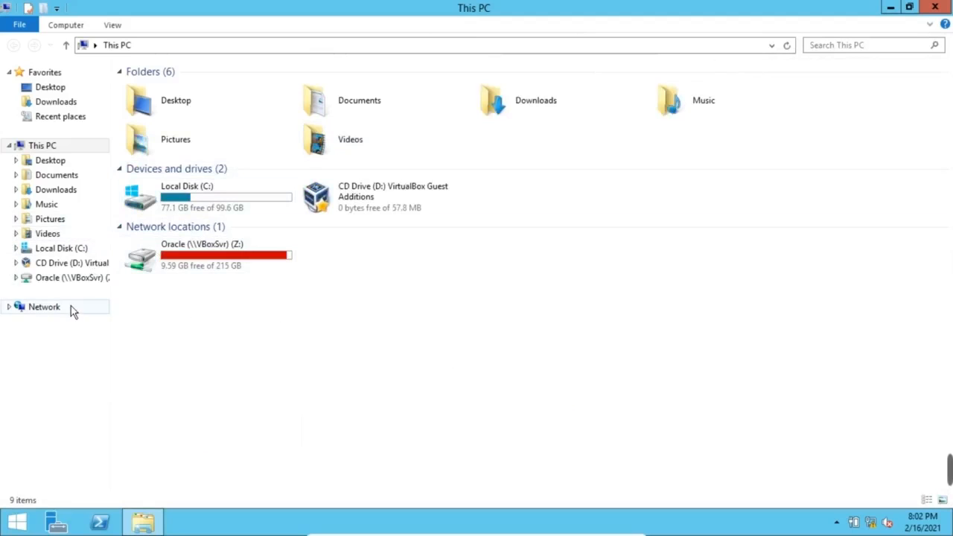
pyautogui.click(74, 252)
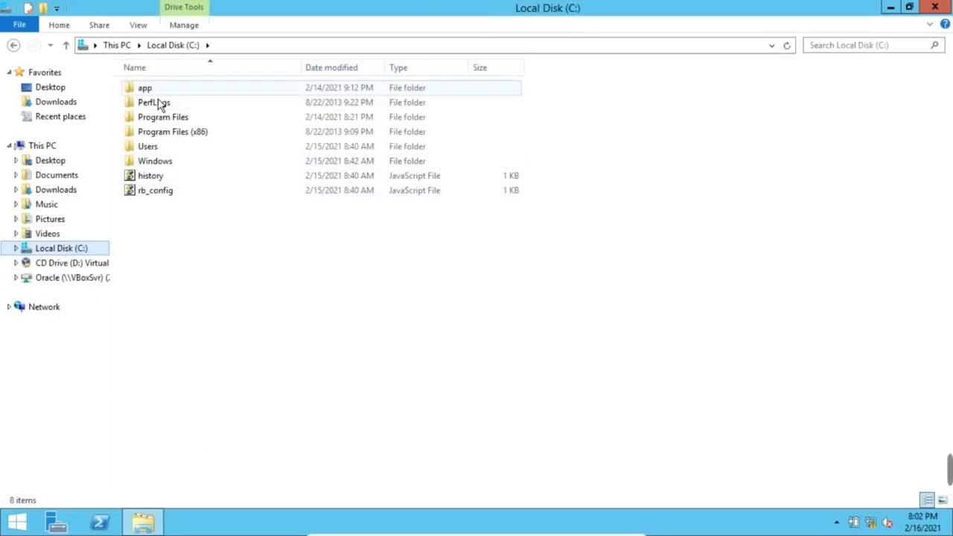
pyautogui.doubleClick(152, 91)
pyautogui.doubleClick(162, 90)
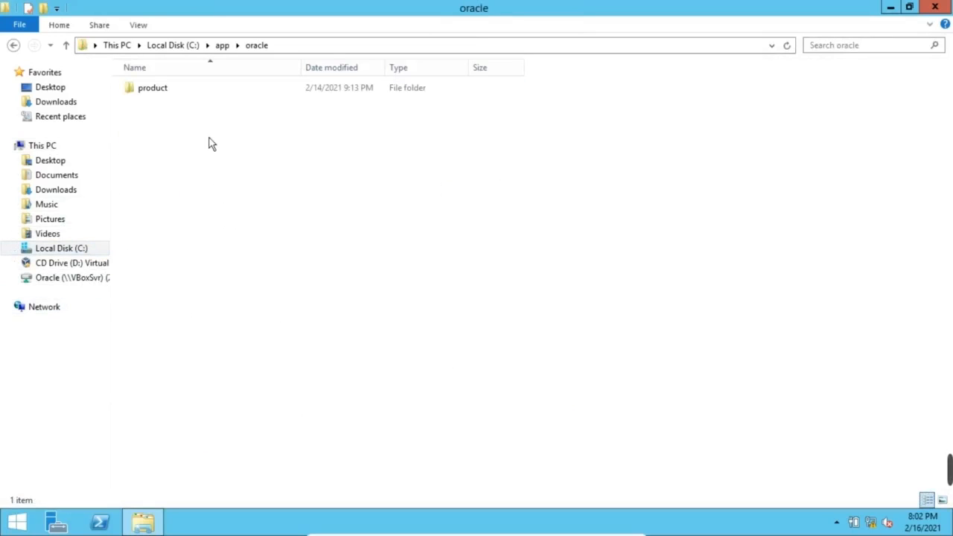
pyautogui.doubleClick(165, 93)
pyautogui.click(169, 95)
pyautogui.doubleClick(168, 97)
pyautogui.doubleClick(155, 95)
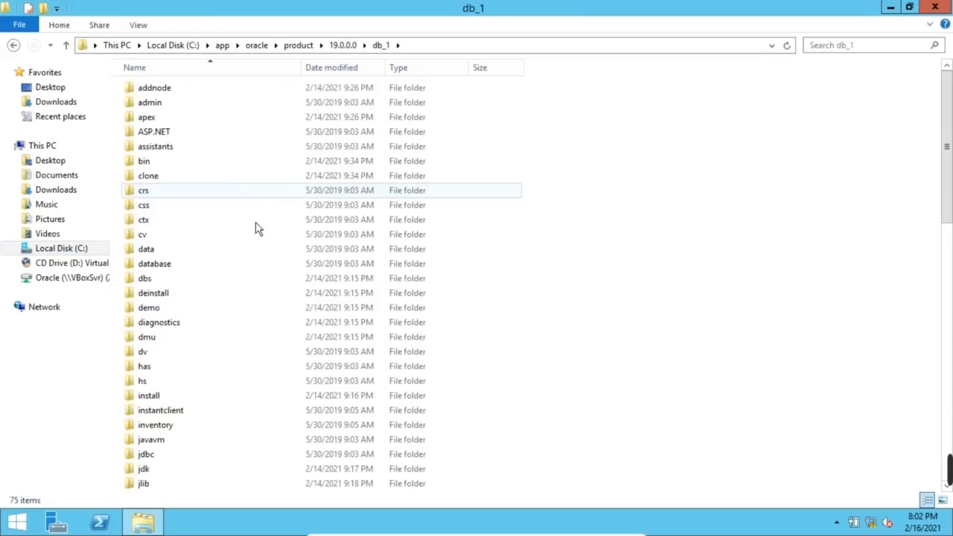
pyautogui.scroll(-15, 223, 373)
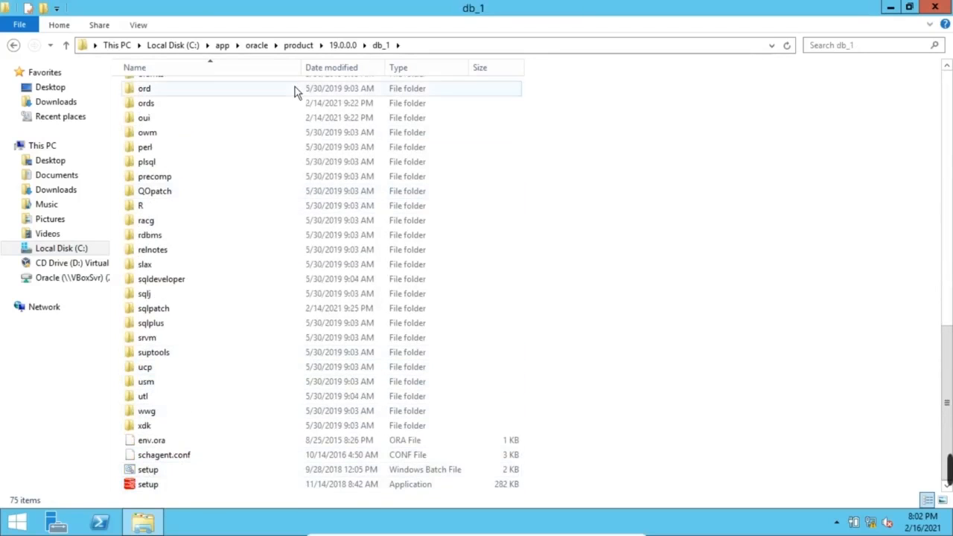
# Open Z:\Windows\19c on the Oracle share and select the WINDOWS.X64_193000_db_home archive
pyautogui.click(75, 280)
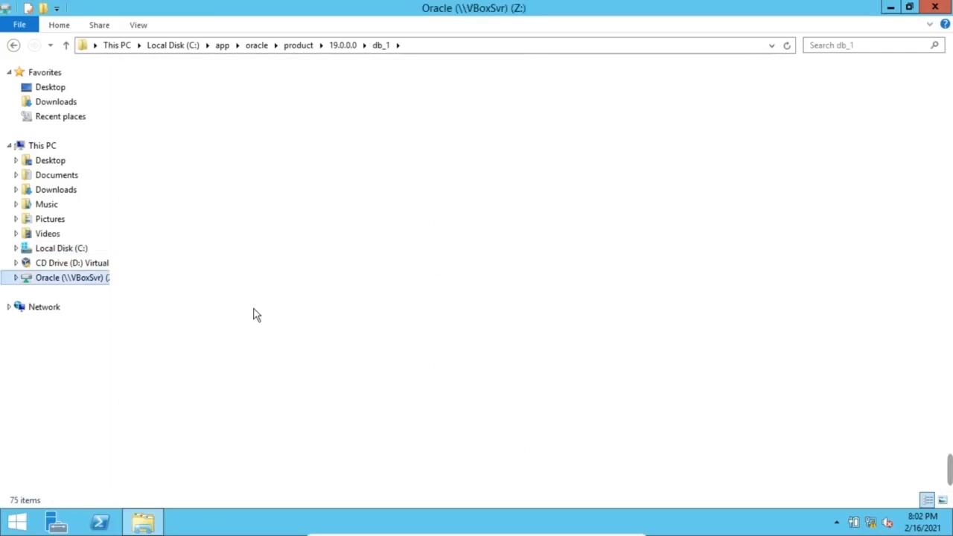
pyautogui.doubleClick(177, 190)
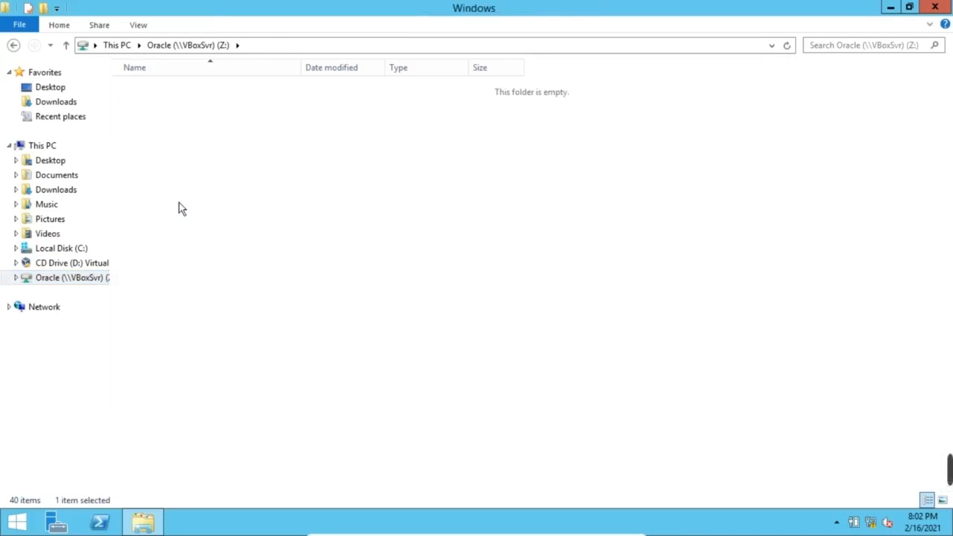
pyautogui.doubleClick(158, 94)
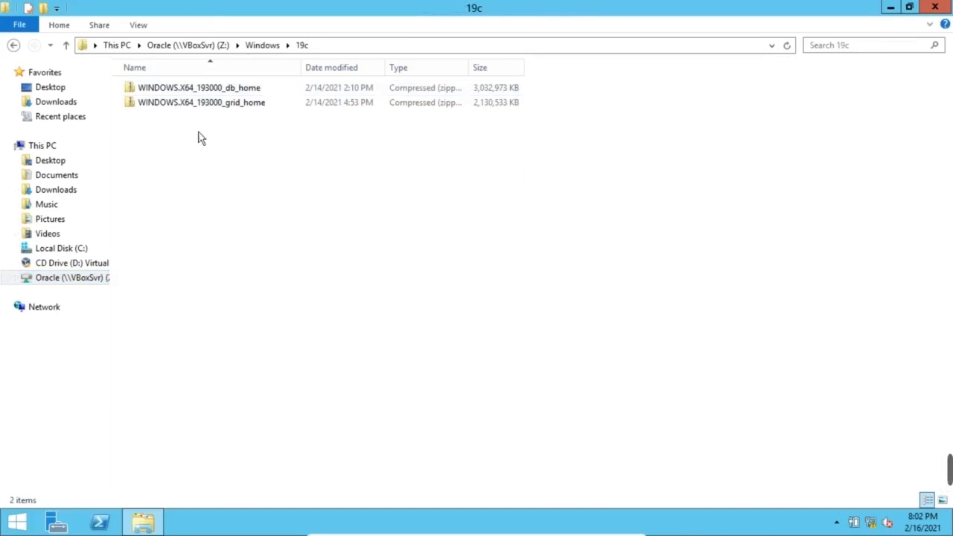
pyautogui.click(234, 91)
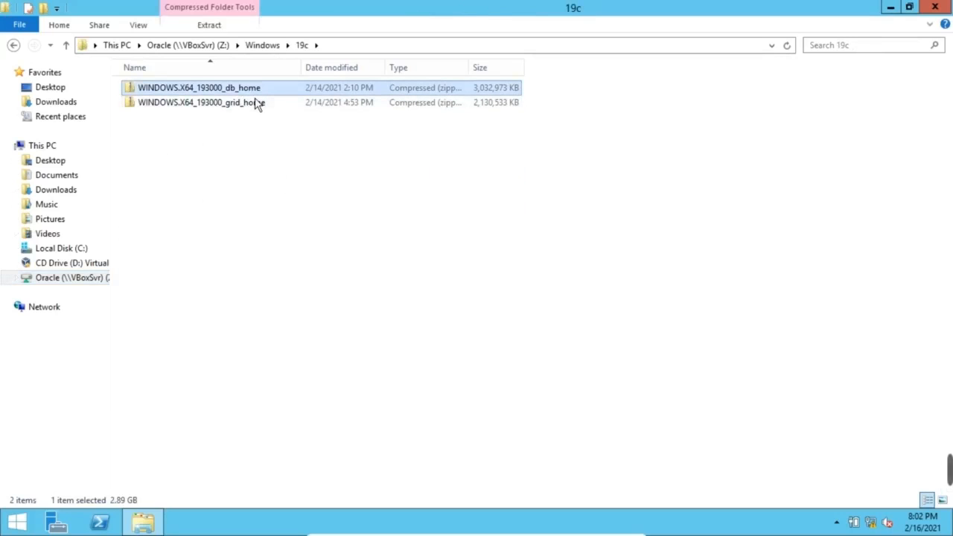
# Open the WINDOWS.X64_193000_db_home zip and bring up actions for all 75 selected items
pyautogui.hotkey('shift', 'F10')
pyautogui.click(284, 102)
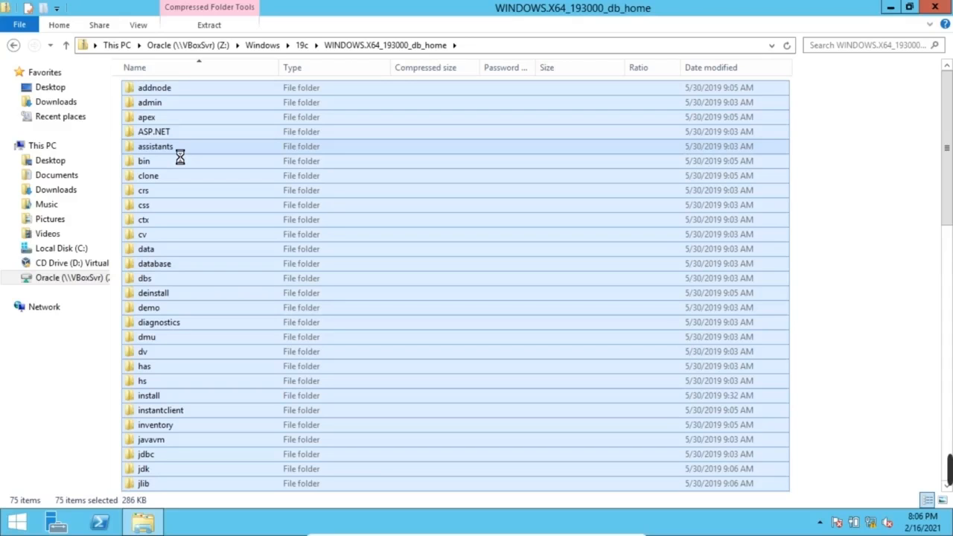
pyautogui.rightClick(180, 158)
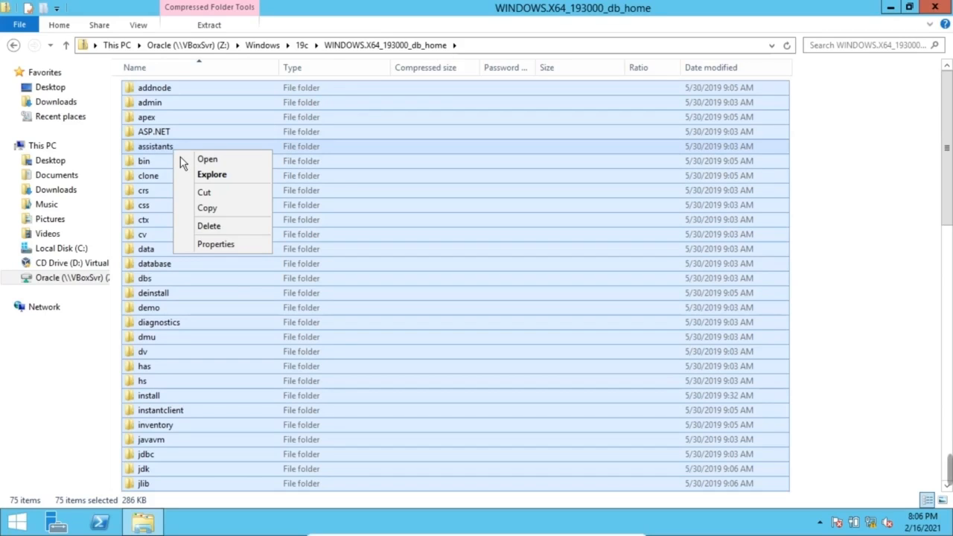
# Copy the archive's items and go to C:\app\oracle\product\19.0.0.0\db_1
pyautogui.click(218, 211)
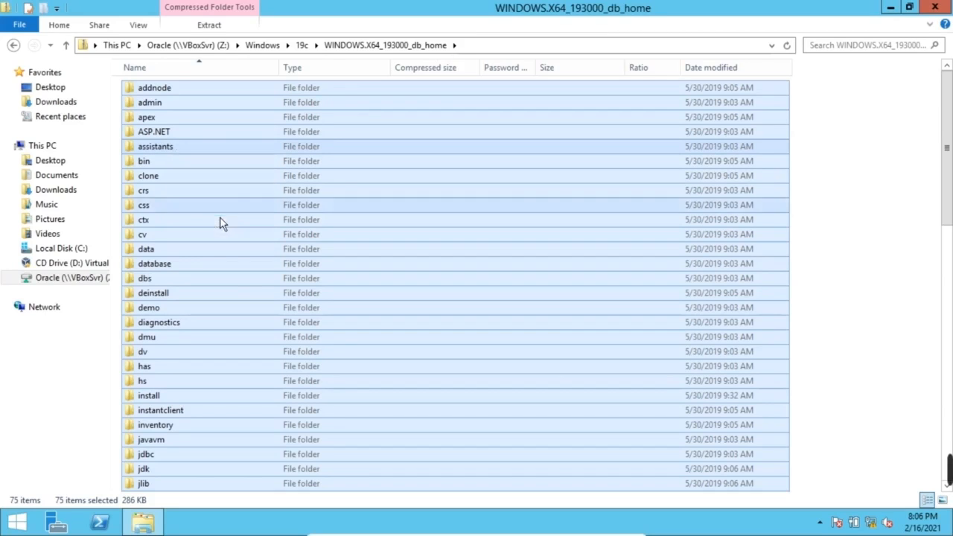
pyautogui.click(889, 311)
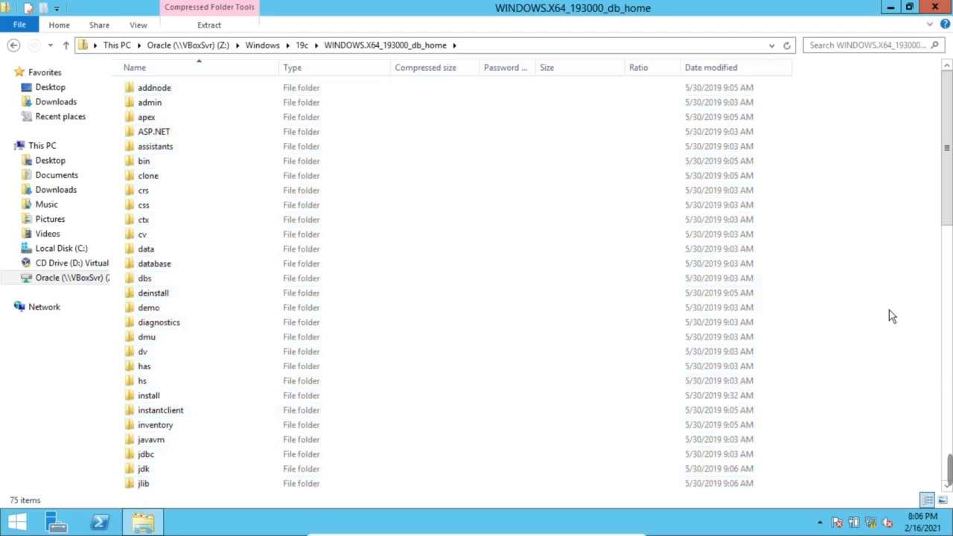
pyautogui.click(61, 249)
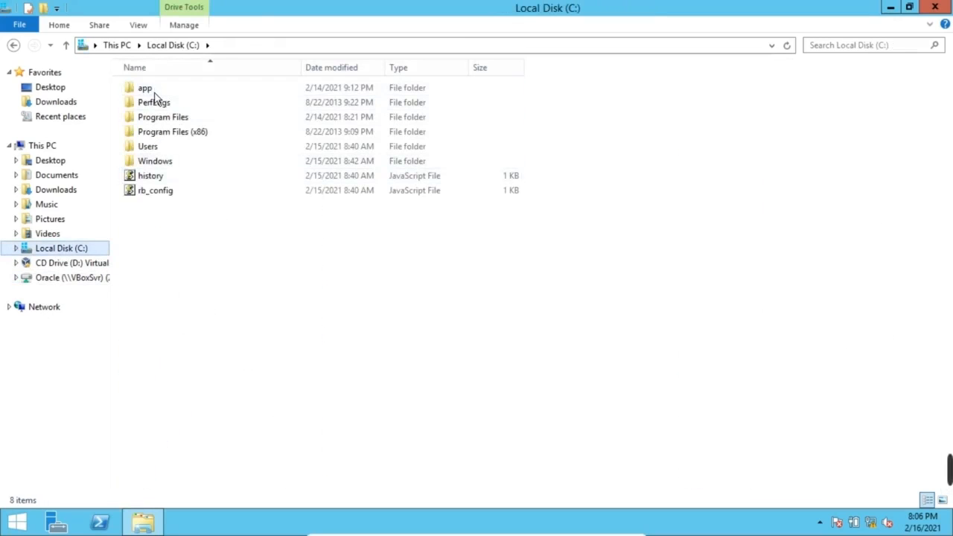
pyautogui.doubleClick(155, 90)
pyautogui.doubleClick(159, 93)
pyautogui.doubleClick(161, 100)
pyautogui.click(159, 103)
pyautogui.doubleClick(160, 95)
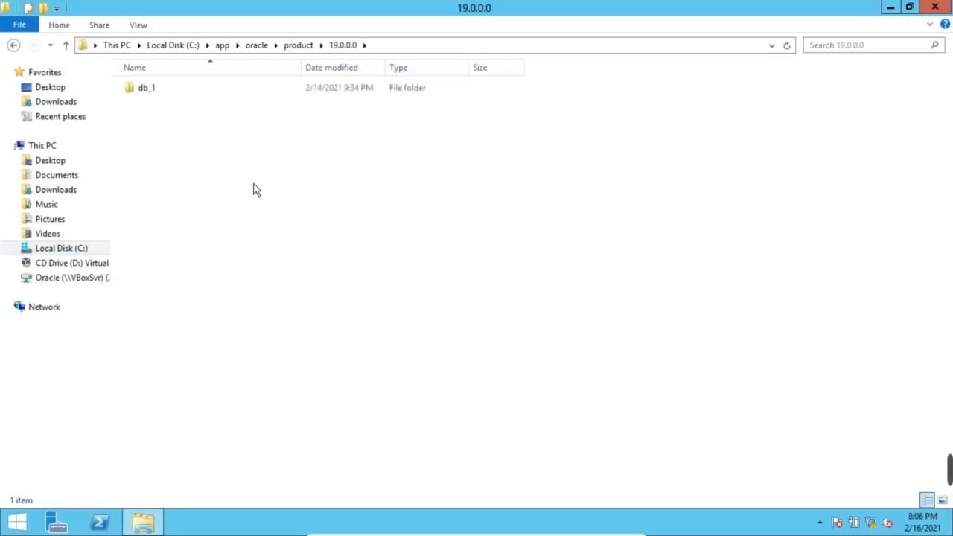
pyautogui.click(149, 103)
pyautogui.doubleClick(149, 94)
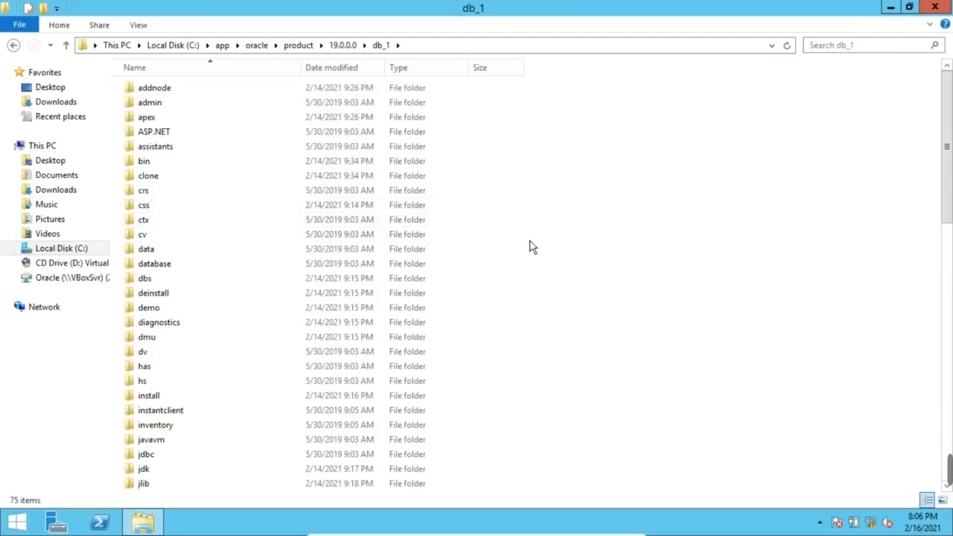
# Check the 75 items already in db_1 and scroll down to its setup files
pyautogui.hotkey('ctrl', 'a')
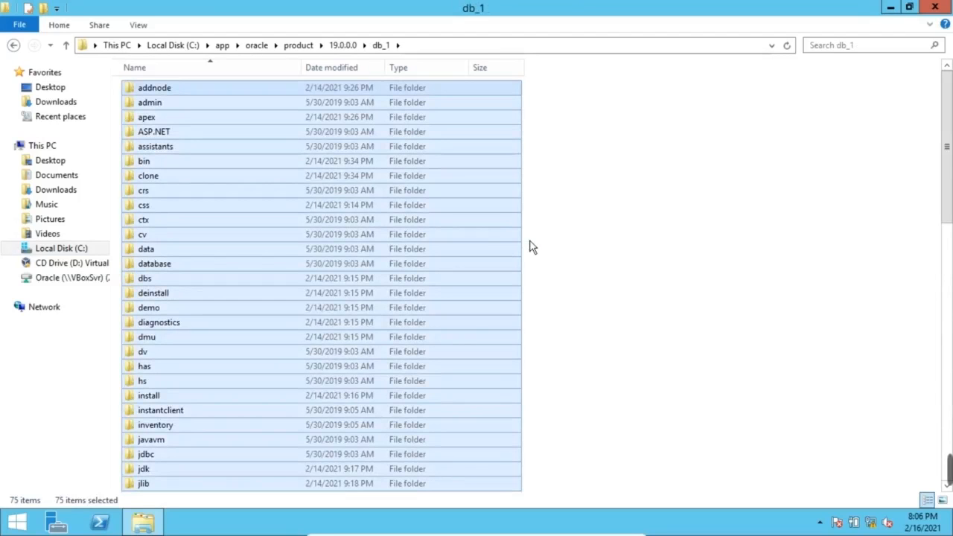
pyautogui.click(660, 186)
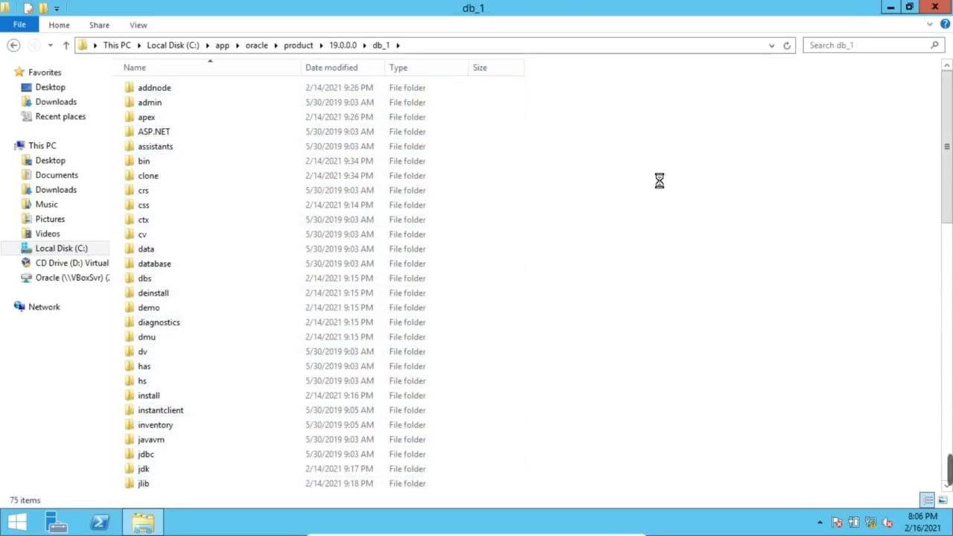
pyautogui.rightClick(659, 180)
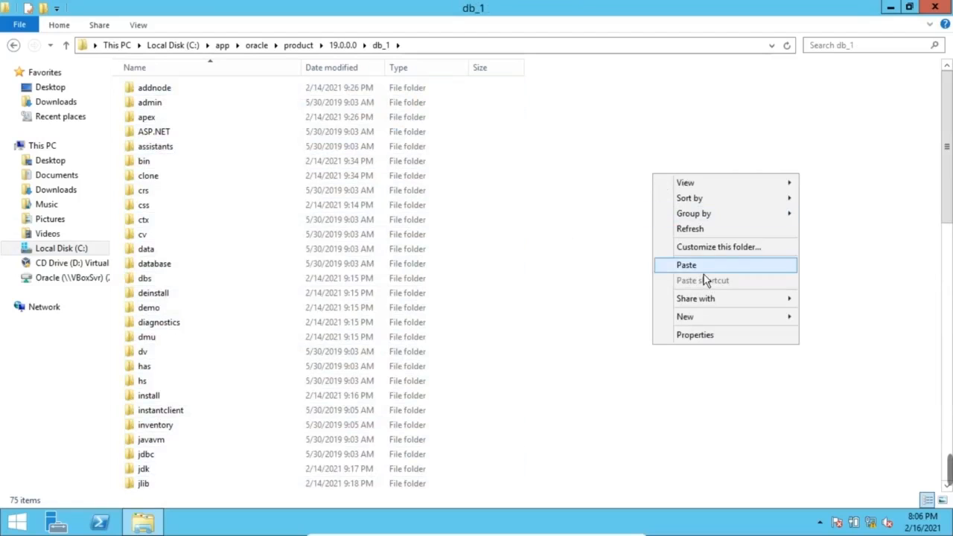
pyautogui.click(553, 305)
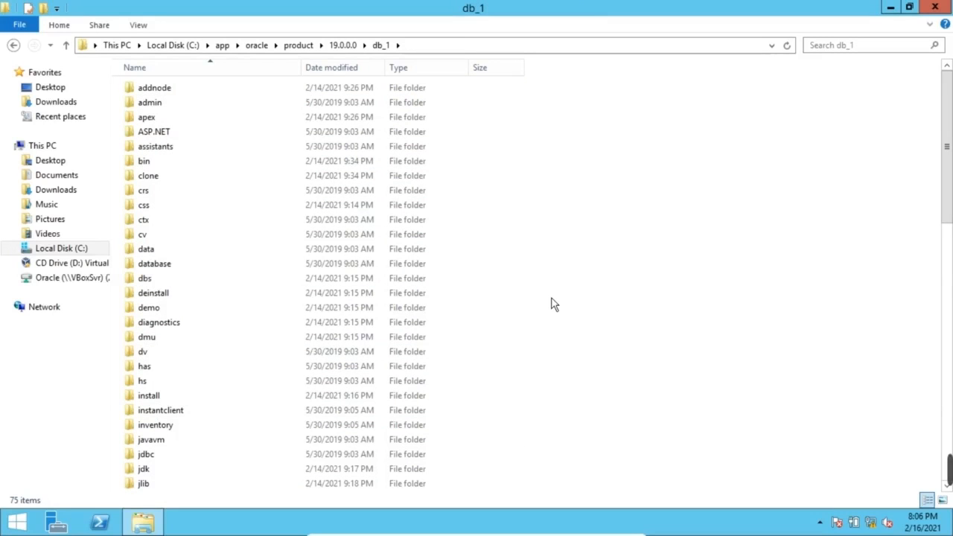
pyautogui.hotkey('ctrl', 'a')
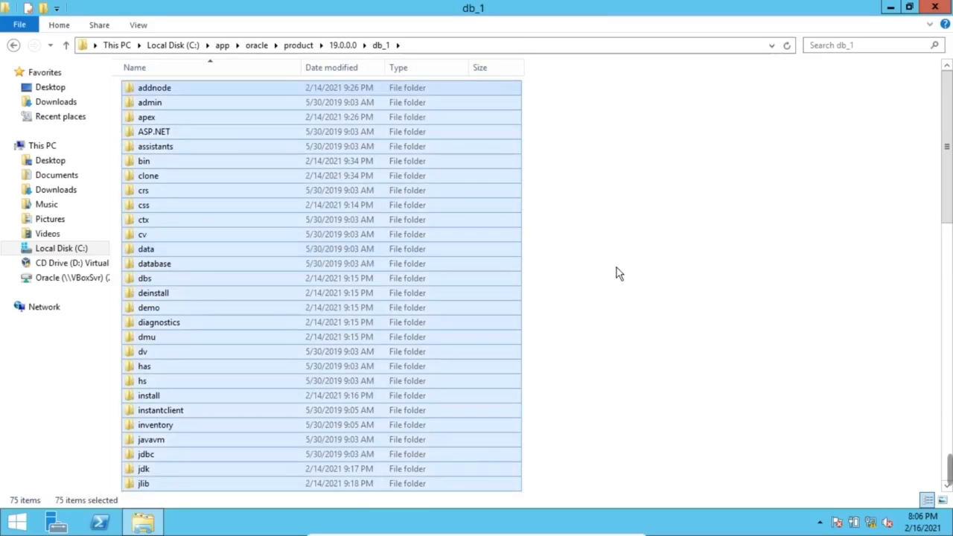
pyautogui.click(617, 268)
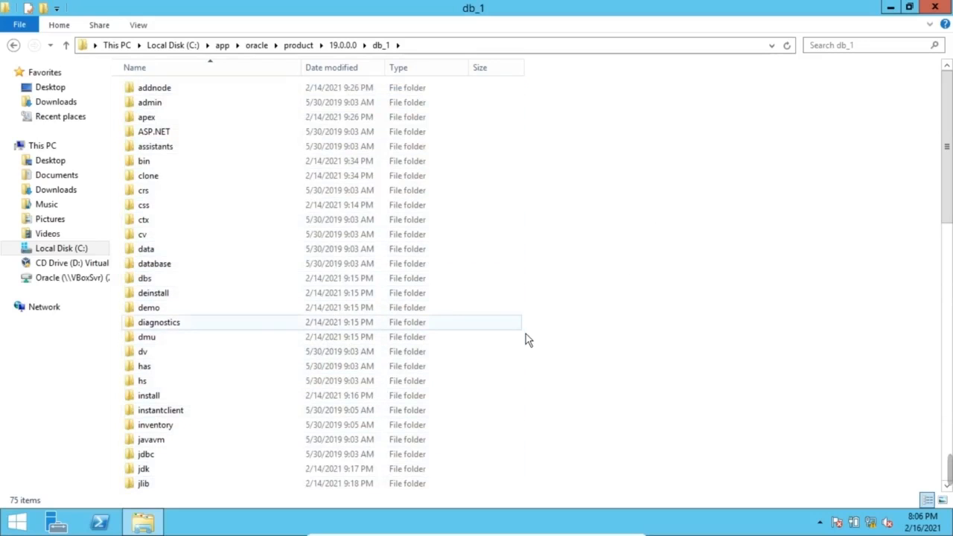
pyautogui.scroll(-16, 526, 337)
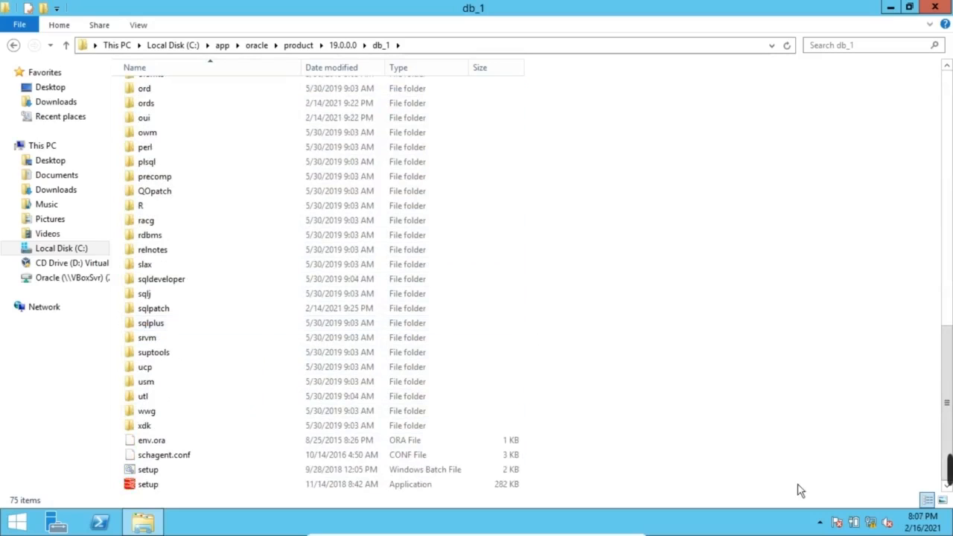
# Run setup.exe, dismiss the missing api-ms-win-crt-runtime-l1-1-0.dll error, then try setup.bat instead
pyautogui.doubleClick(154, 486)
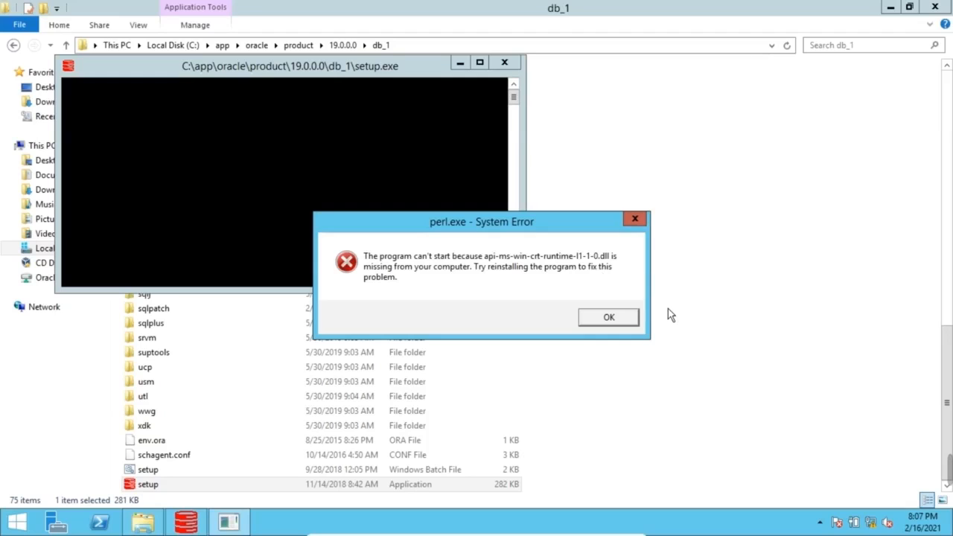
pyautogui.click(619, 323)
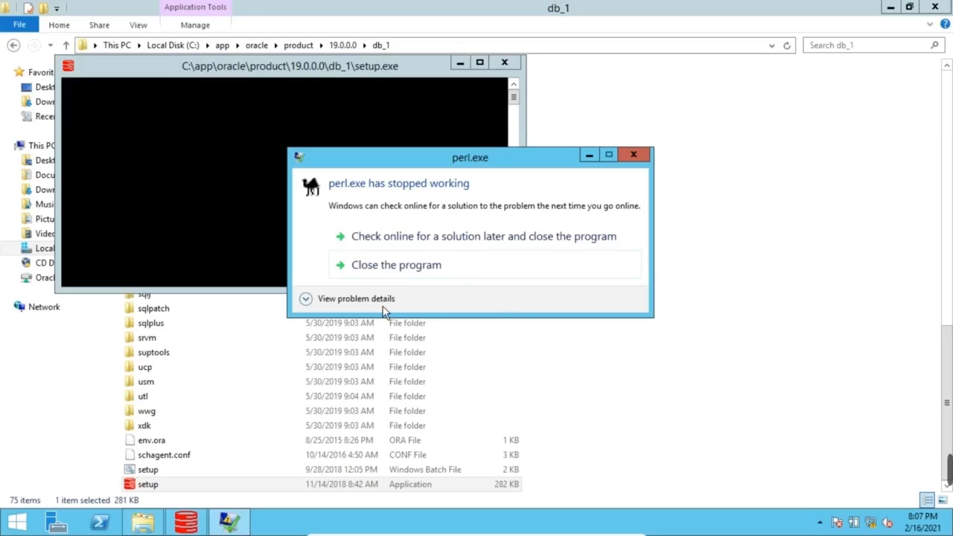
pyautogui.click(409, 274)
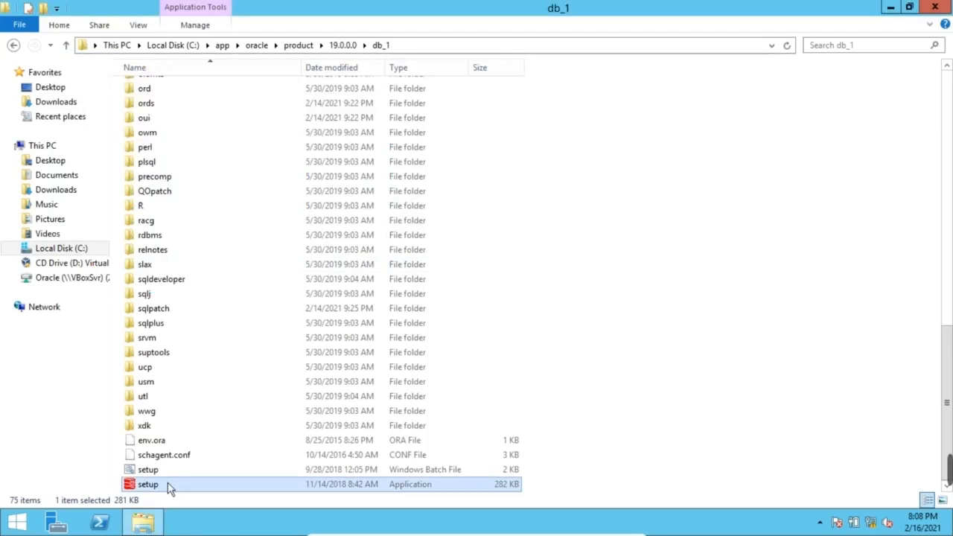
pyautogui.doubleClick(159, 476)
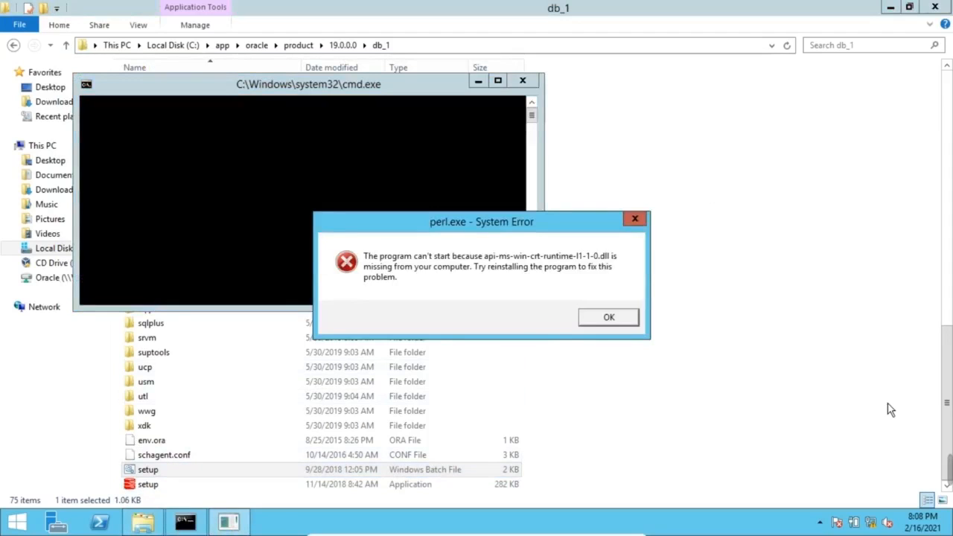
# Return to C:\app\oracle\product\19.0.0.0\db_1 and launch setup.exe to start the Oracle installer
pyautogui.moveTo(647, 473)
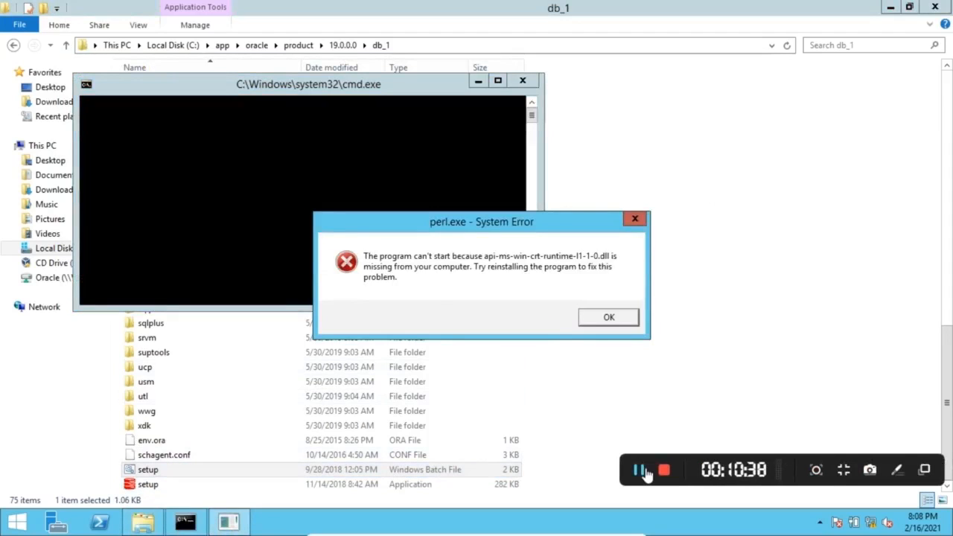
pyautogui.click(640, 471)
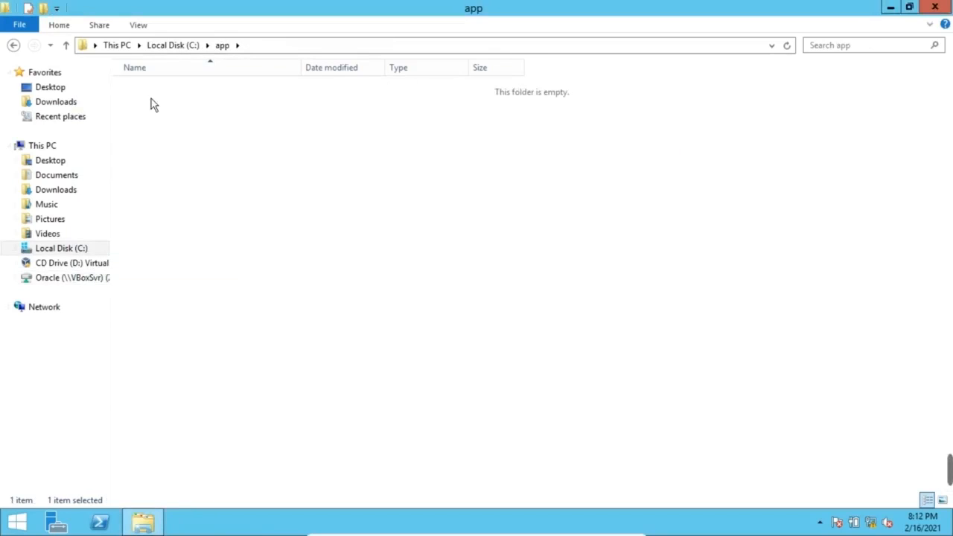
pyautogui.doubleClick(151, 93)
pyautogui.click(151, 93)
pyautogui.doubleClick(151, 93)
pyautogui.doubleClick(151, 93)
pyautogui.scroll(-4, 252, 315)
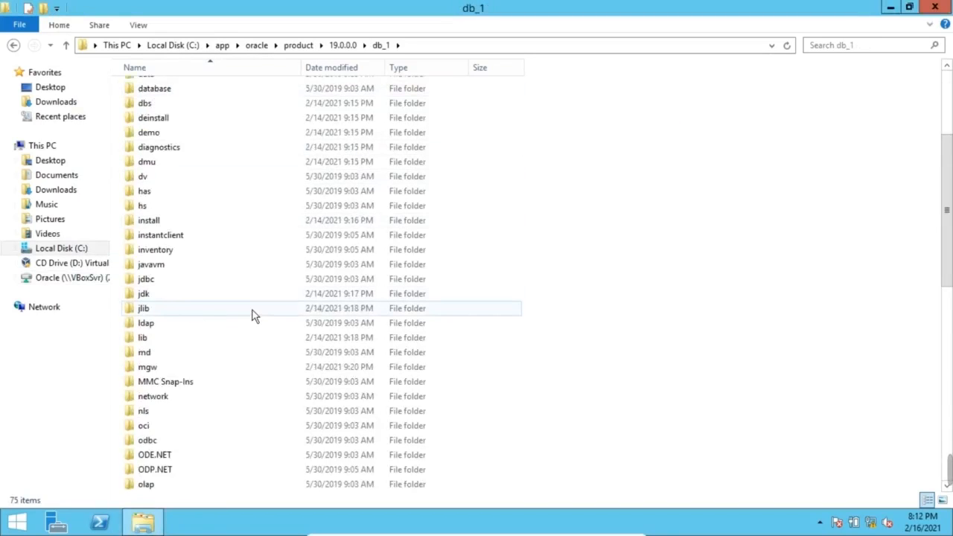
pyautogui.scroll(-12, 251, 315)
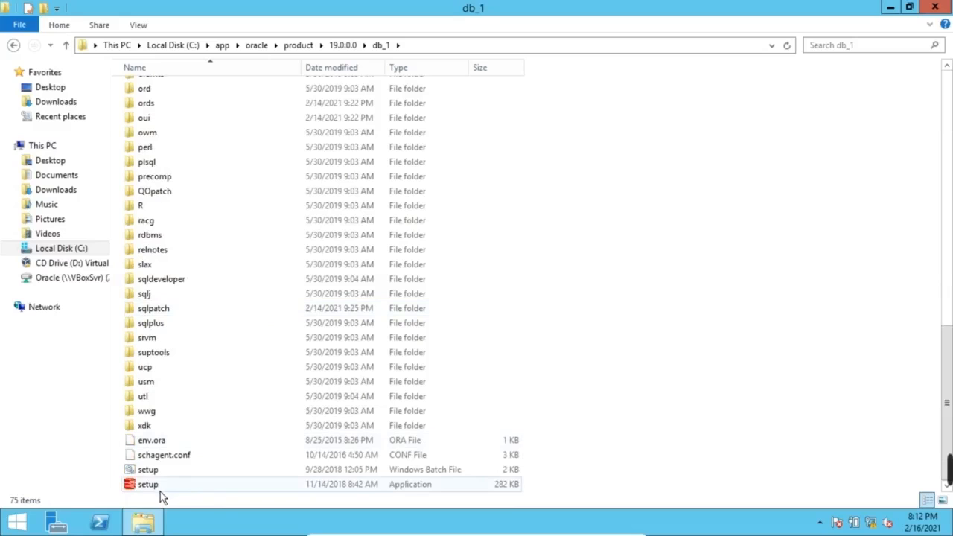
pyautogui.doubleClick(159, 490)
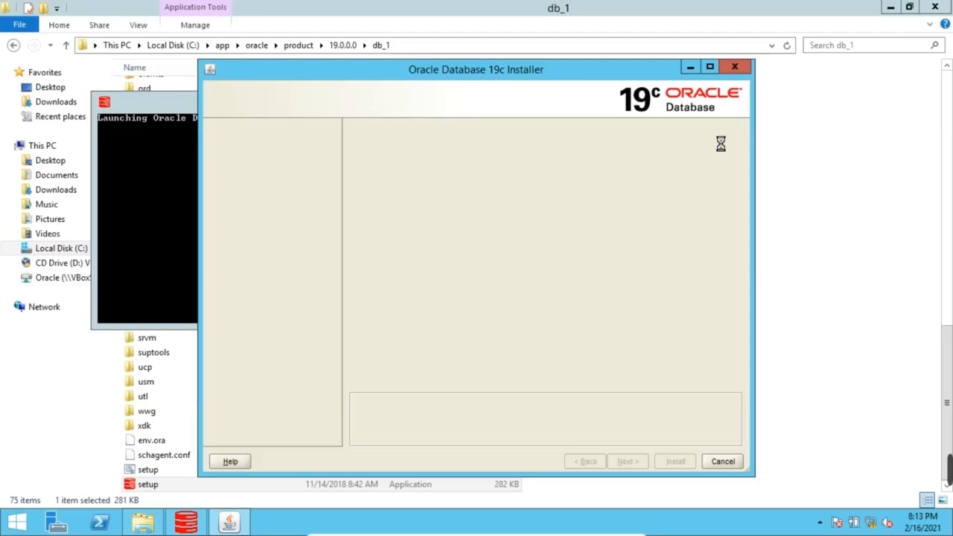
# Maximize the installer, choose Set Up Software Only, and advance to Database Installation Options
pyautogui.click(717, 72)
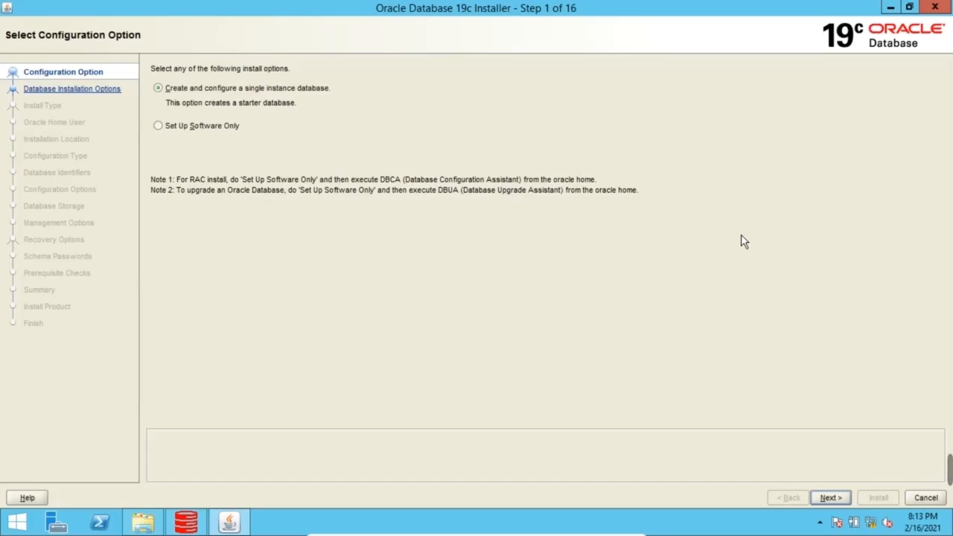
pyautogui.click(199, 129)
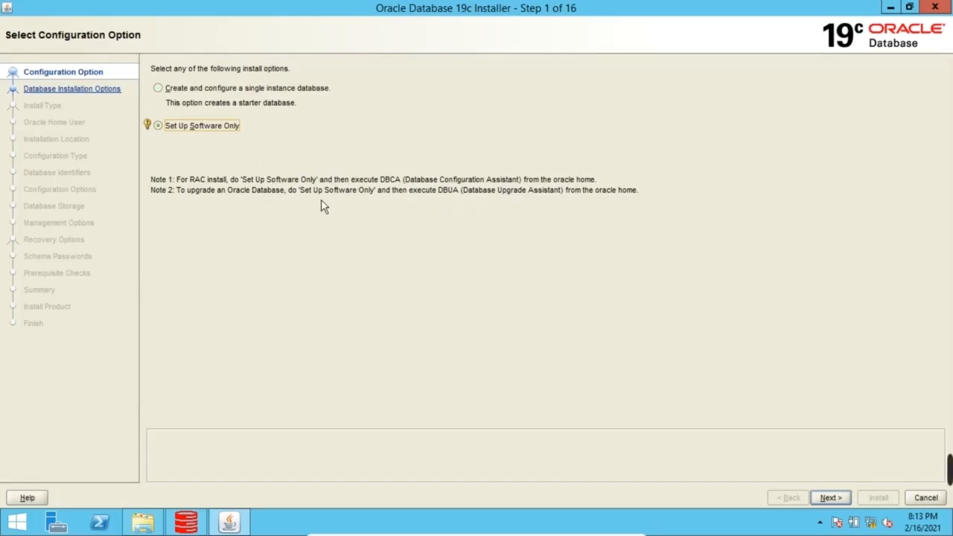
pyautogui.click(838, 501)
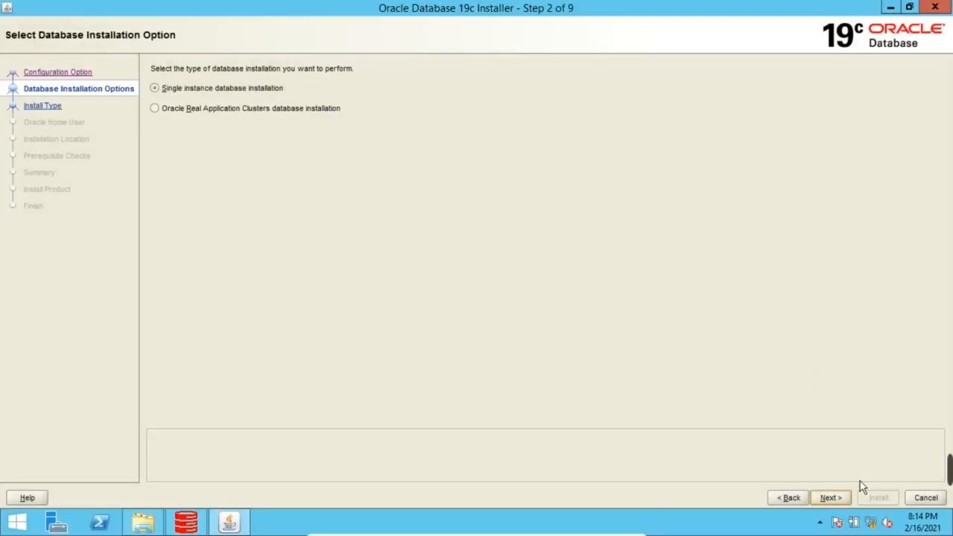
# Accept single instance installation and Enterprise Edition, reaching the Oracle Home User step
pyautogui.click(840, 499)
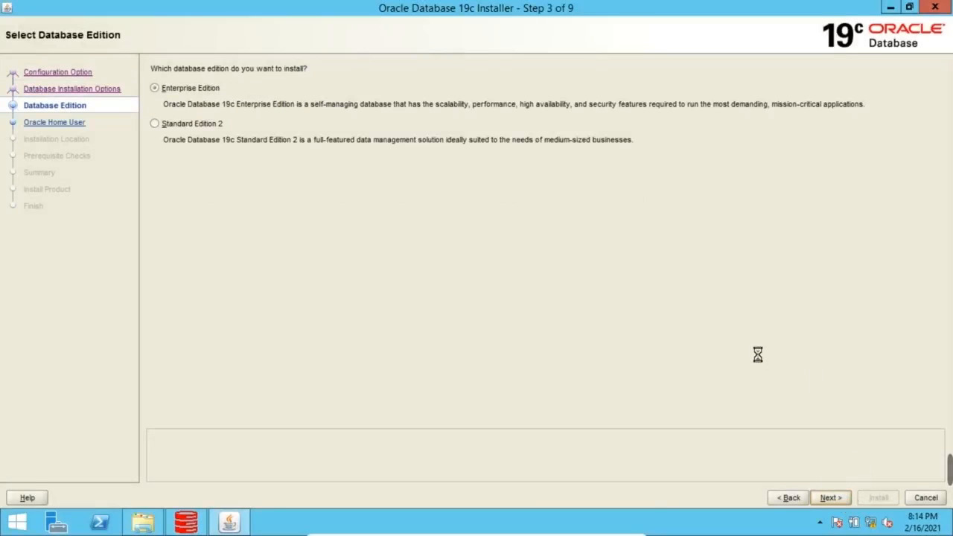
pyautogui.click(841, 500)
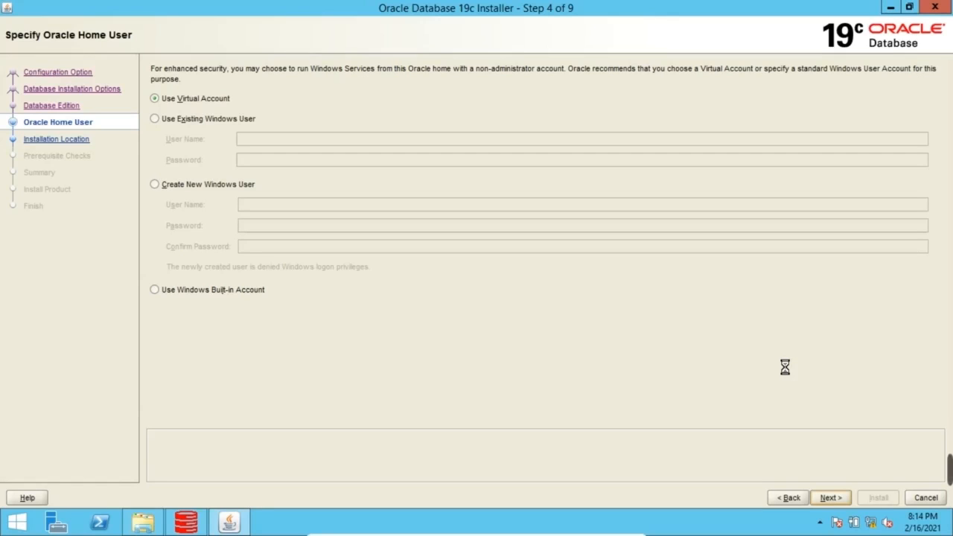
# Choose Use Windows Built-in Account for the Oracle home and review the INS-35810 warning details
pyautogui.click(231, 299)
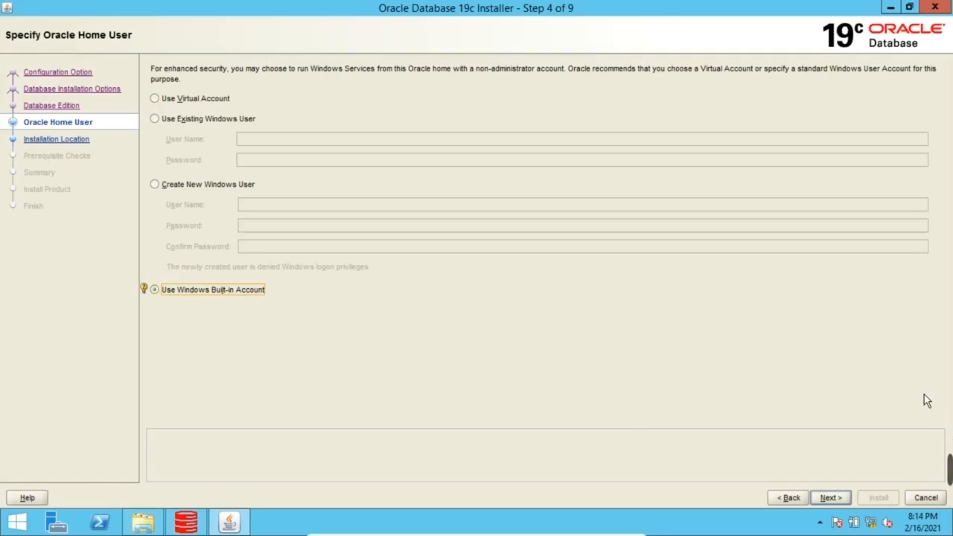
pyautogui.click(831, 498)
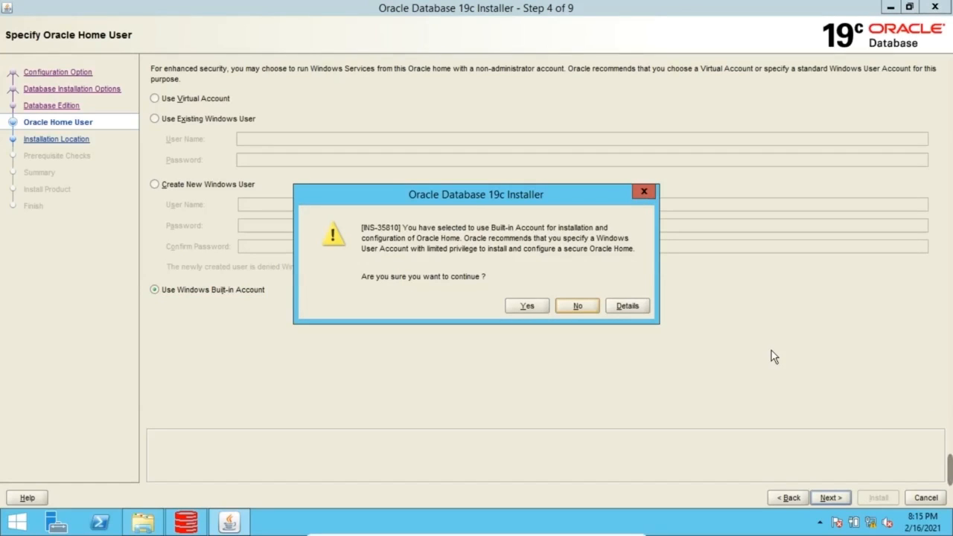
pyautogui.click(634, 307)
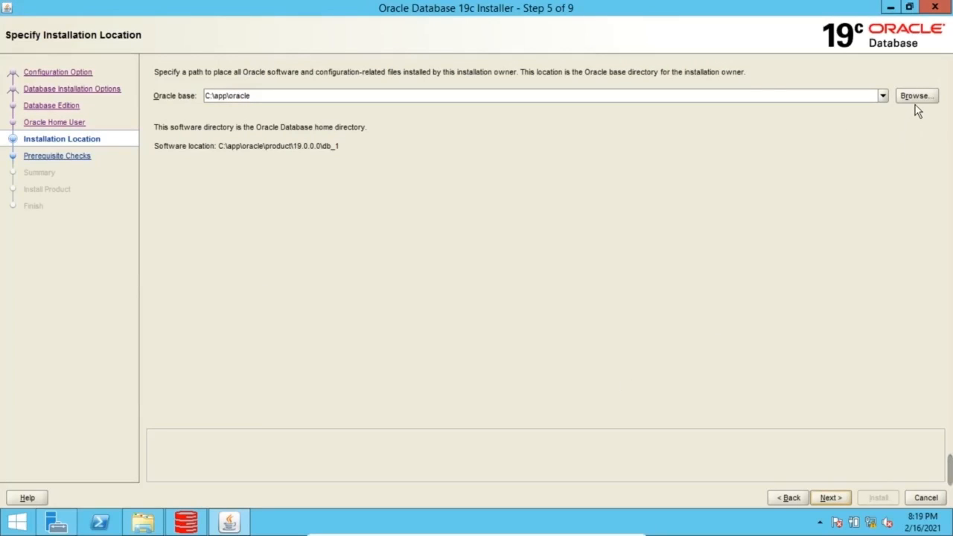
# Accept C:\app\oracle as the Oracle base and continue toward the Summary
pyautogui.click(840, 500)
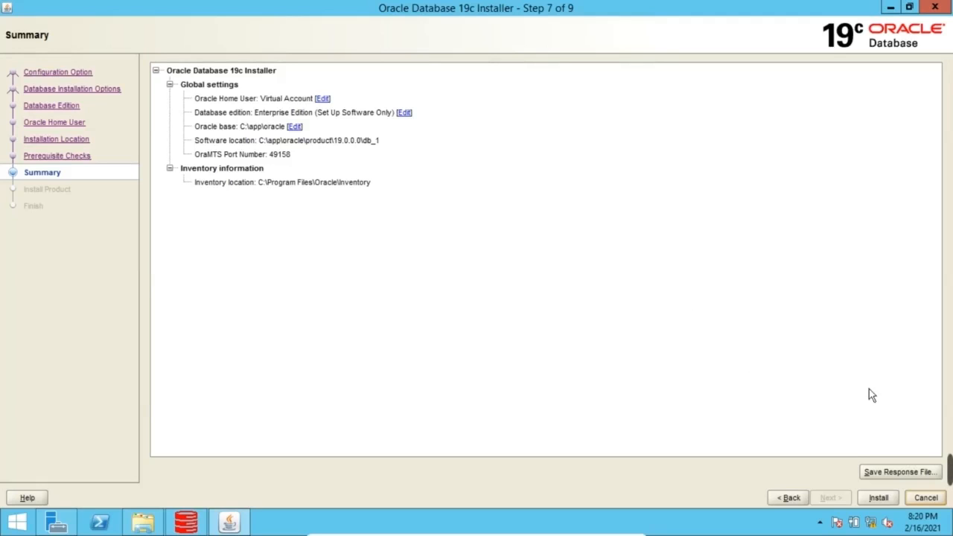
# Begin installing the Oracle Database 19c software from the installer's summary page
pyautogui.click(881, 500)
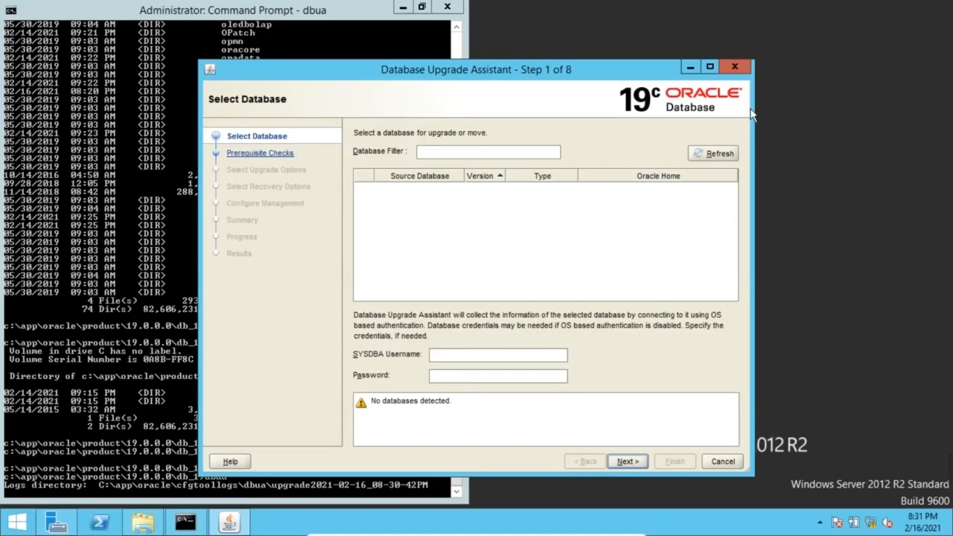
# Exit the Database Upgrade Assistant and launch dbca from the db_1 command prompt
pyautogui.click(728, 468)
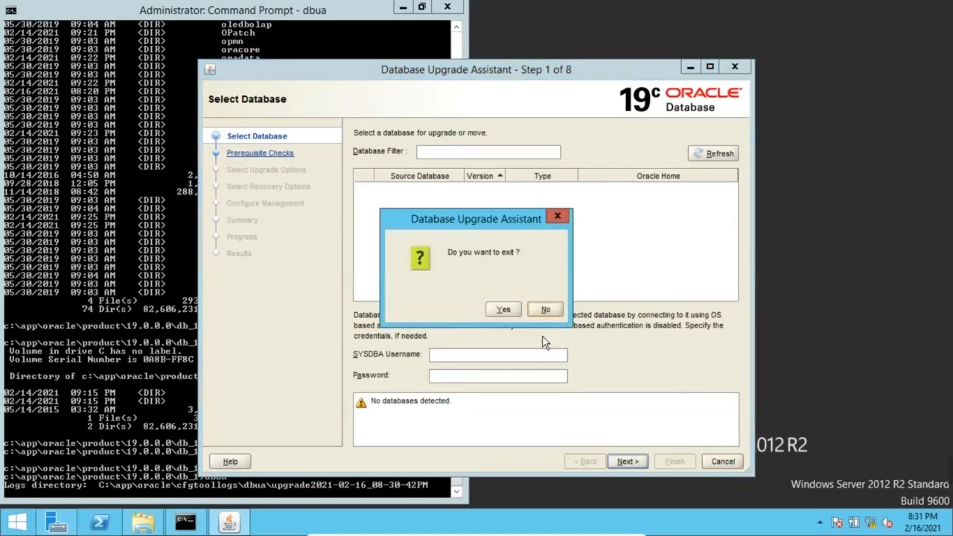
pyautogui.click(515, 319)
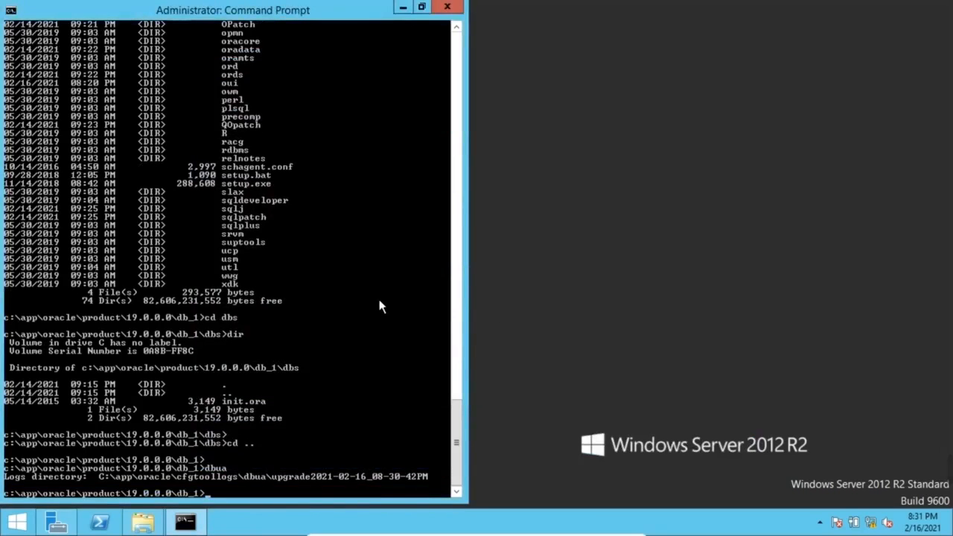
pyautogui.press('Return')
pyautogui.press('Return')
pyautogui.write('dbca')
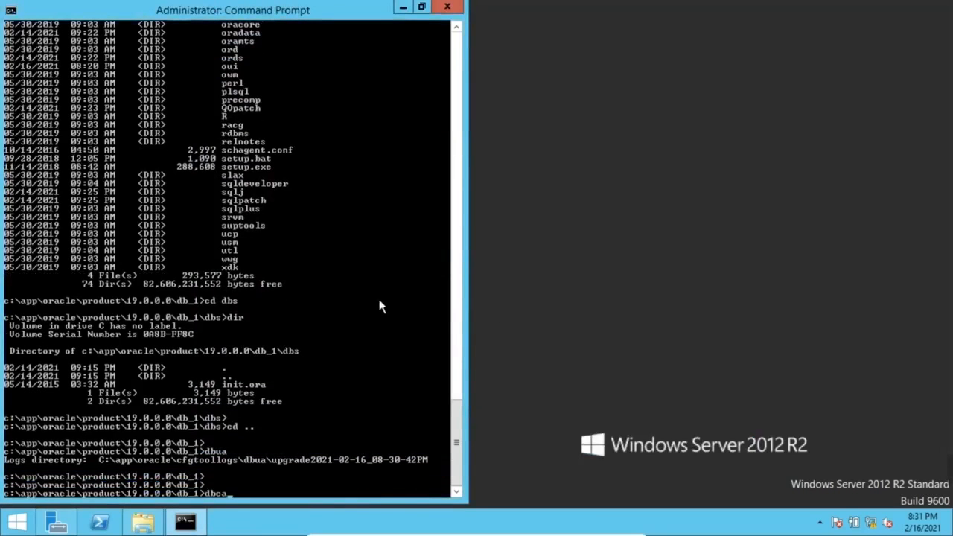
pyautogui.press('Return')
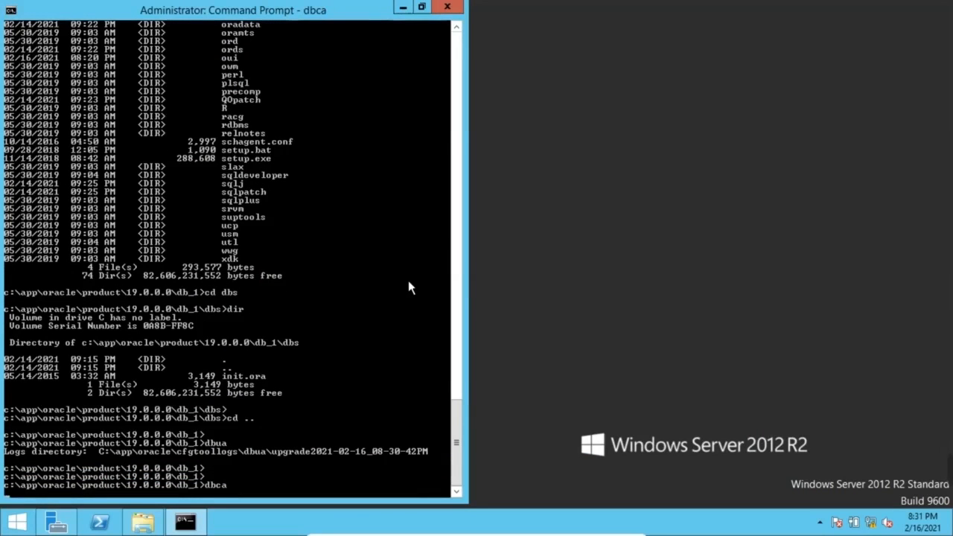
# Create an oradata folder at the root of Local Disk (C:)
pyautogui.click(143, 522)
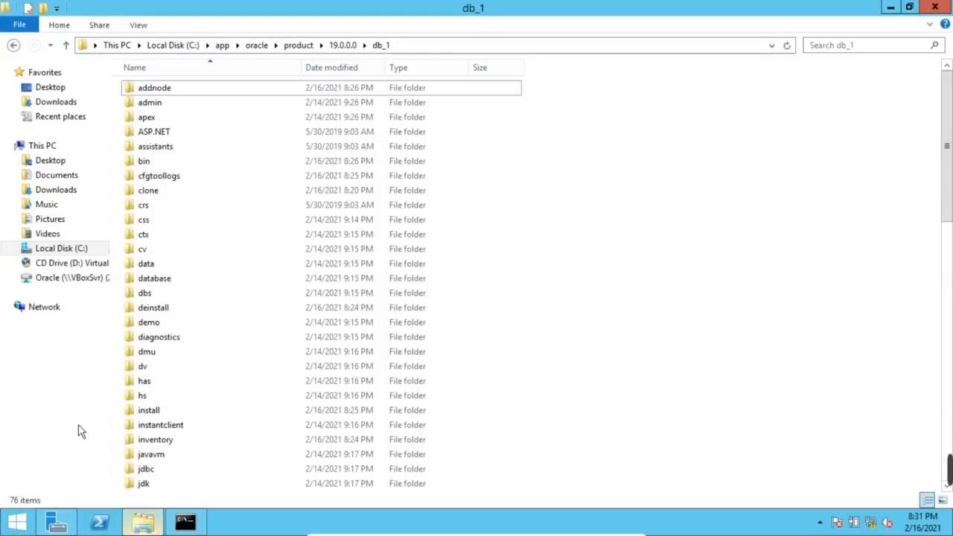
pyautogui.click(71, 251)
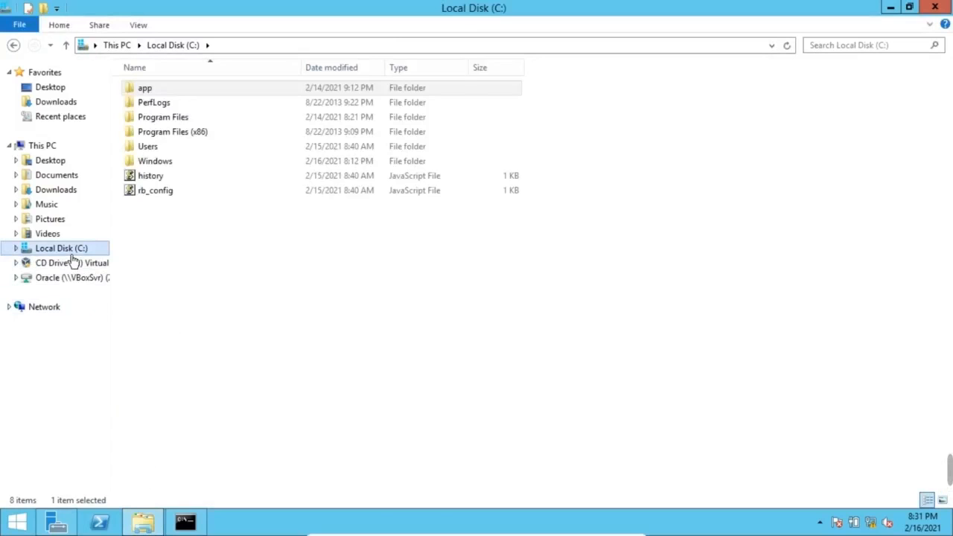
pyautogui.click(269, 292)
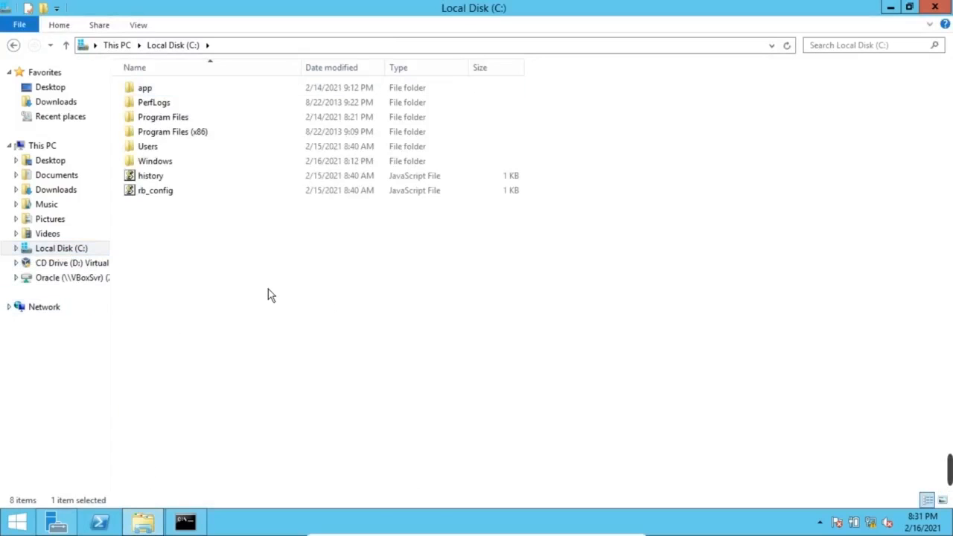
pyautogui.rightClick(375, 304)
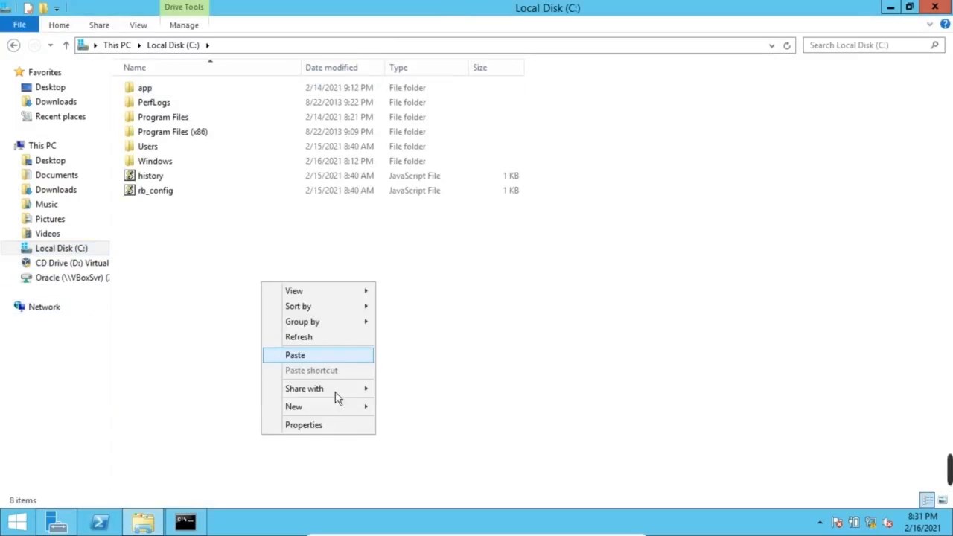
pyautogui.click(336, 406)
pyautogui.click(420, 408)
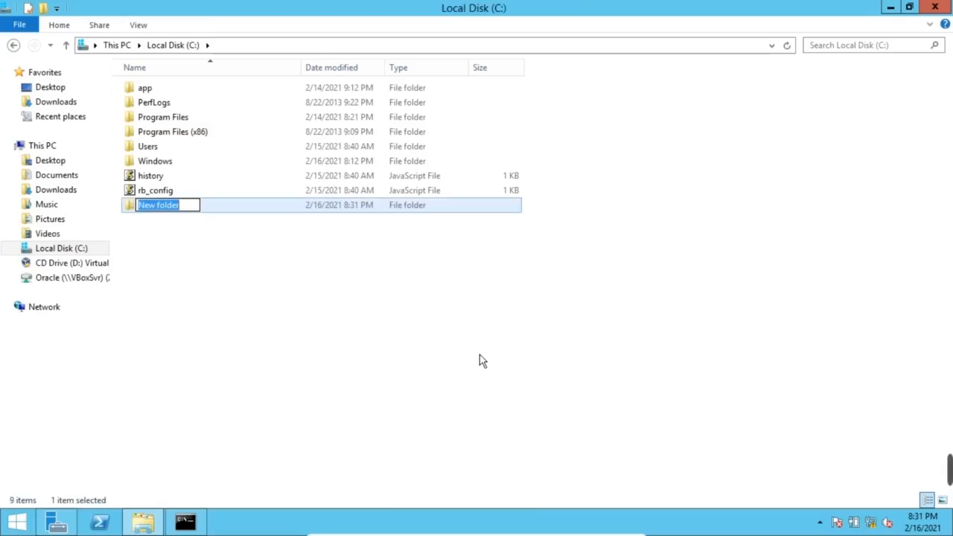
pyautogui.write('data')
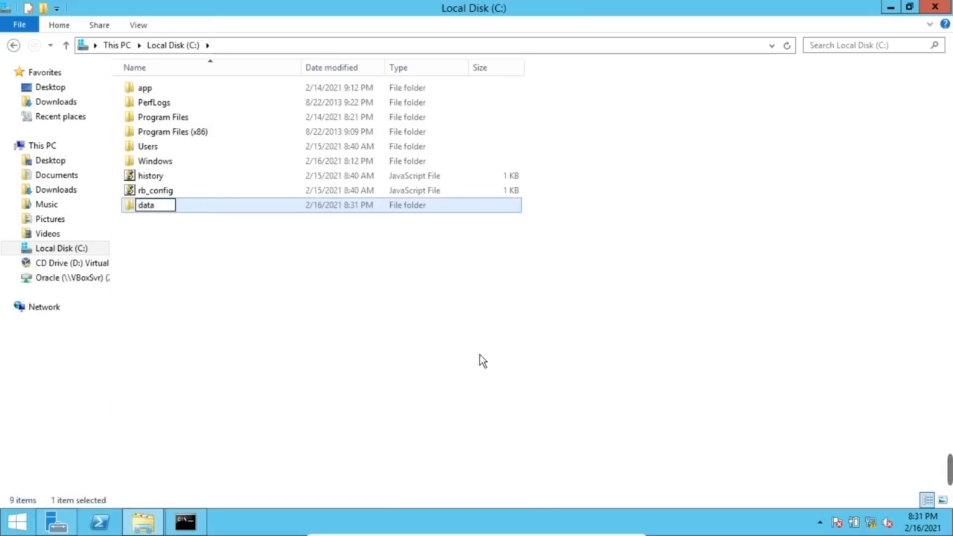
pyautogui.press('BackSpace')
pyautogui.press('BackSpace')
pyautogui.press('BackSpace')
pyautogui.press('BackSpace')
pyautogui.write('oradata')
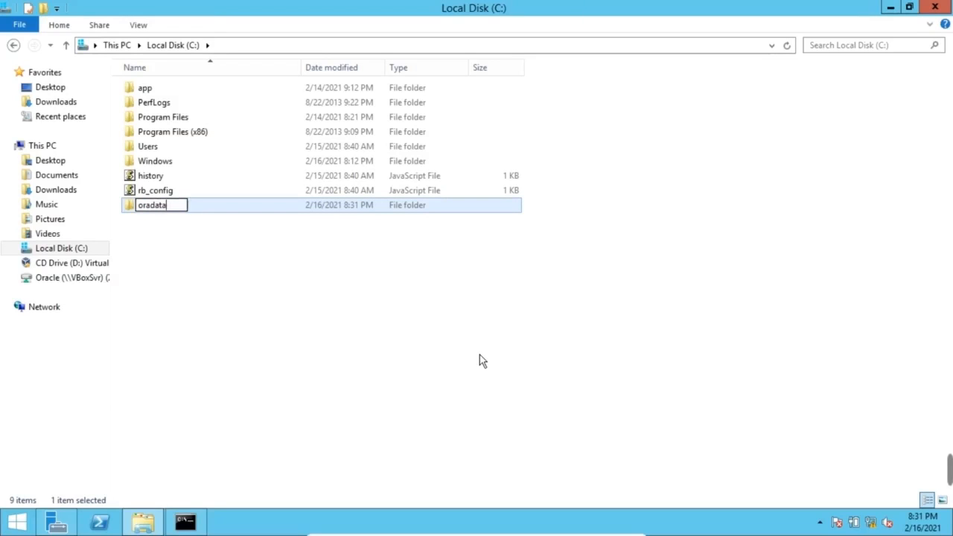
pyautogui.press('Return')
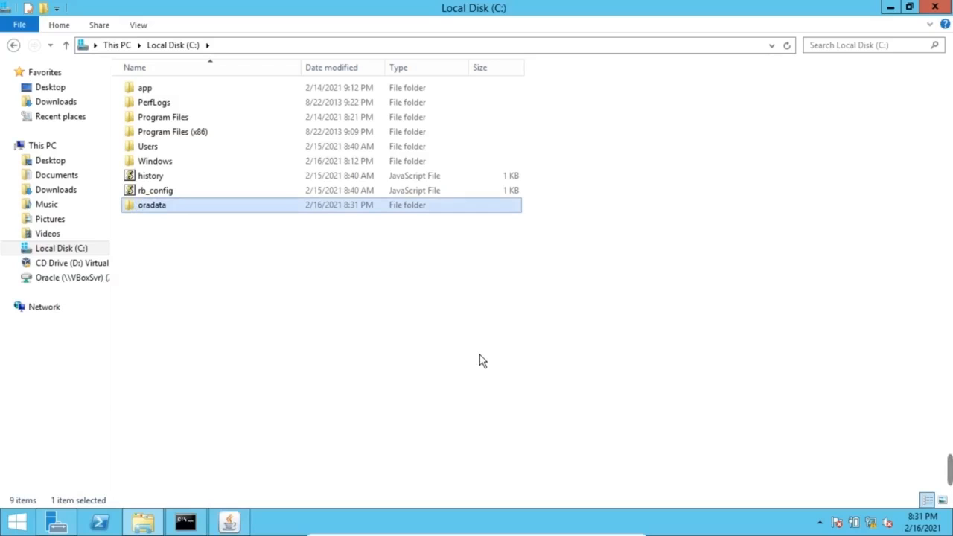
# Add the archive and fra folders next to it on C:
pyautogui.rightClick(232, 268)
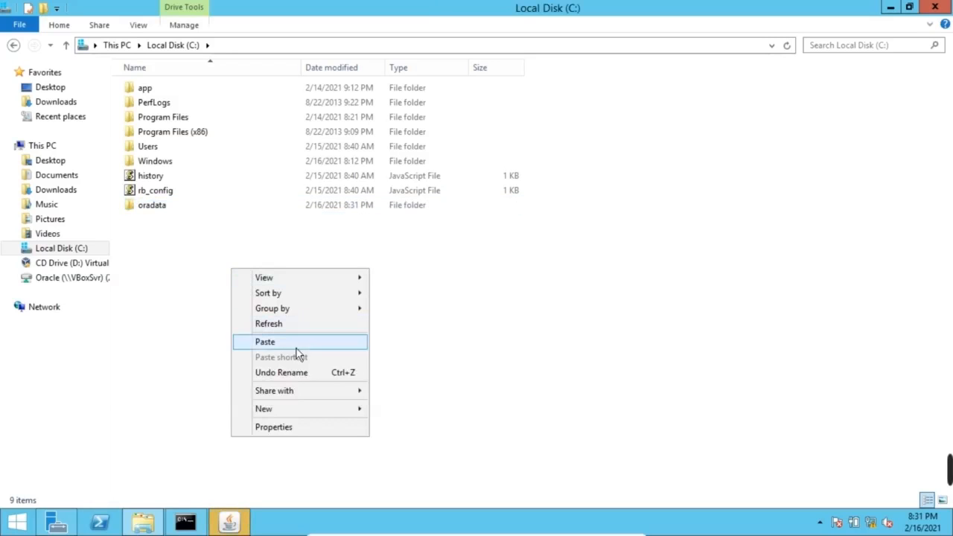
pyautogui.moveTo(348, 412)
pyautogui.click(395, 411)
pyautogui.write('archive')
pyautogui.press('Return')
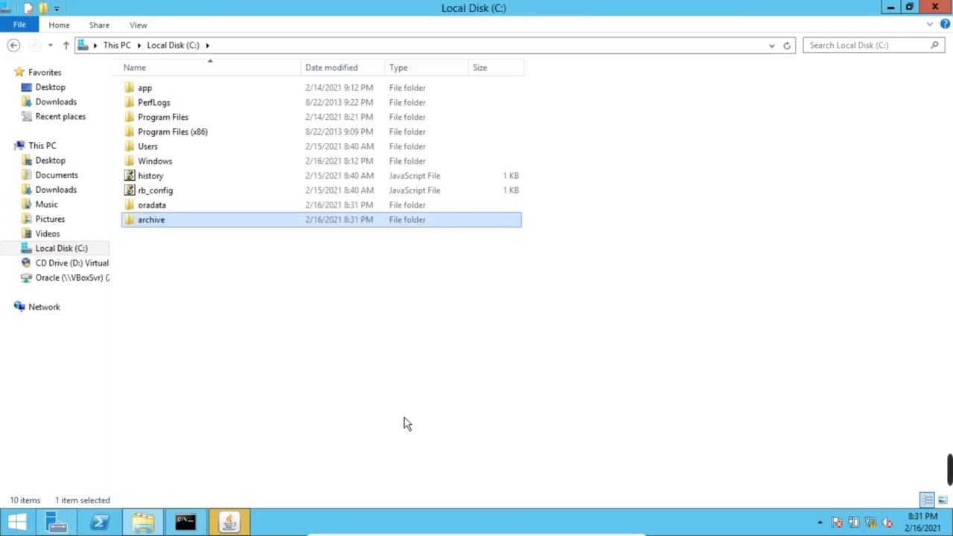
pyautogui.rightClick(219, 271)
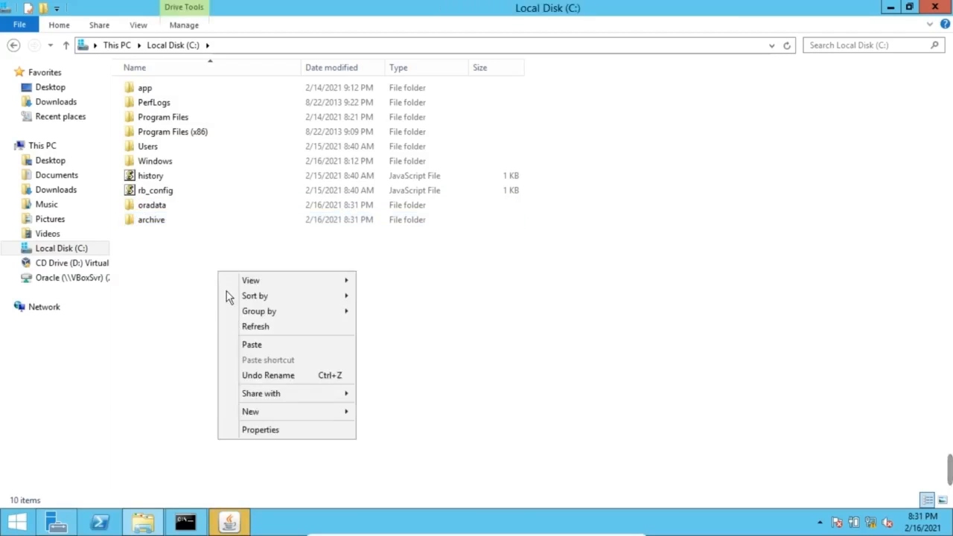
pyautogui.moveTo(330, 419)
pyautogui.click(401, 417)
pyautogui.write('fra')
pyautogui.press('Return')
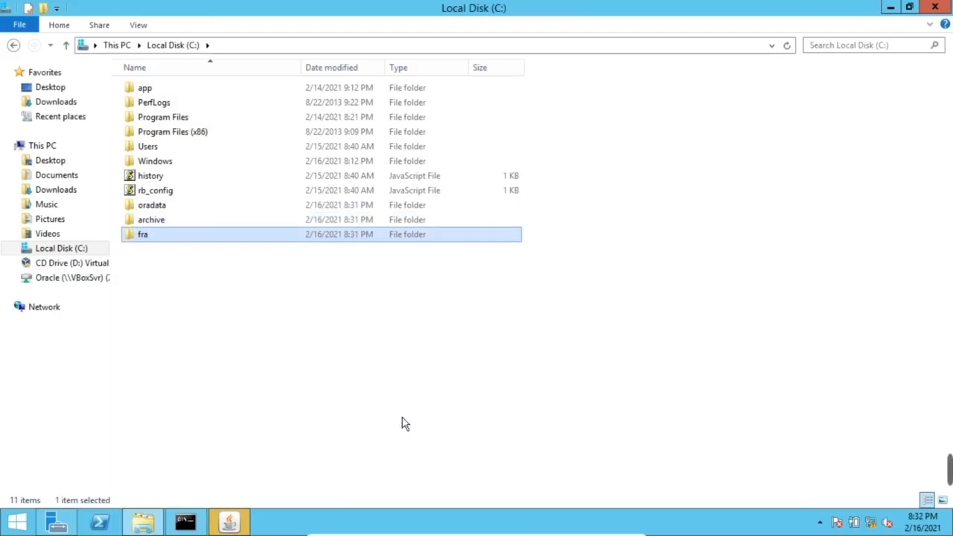
pyautogui.click(402, 417)
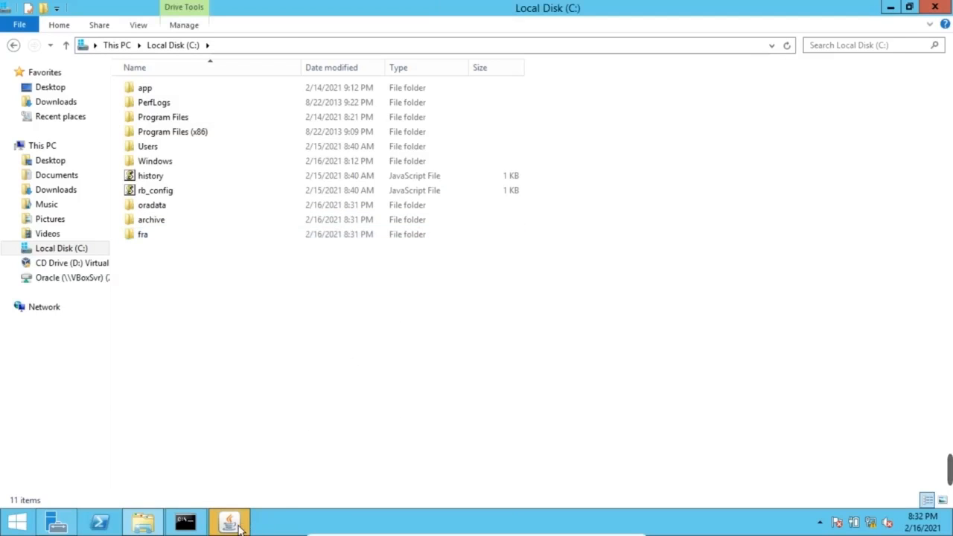
# Create a new database with Advanced configuration, single instance, General Purpose template
pyautogui.click(240, 524)
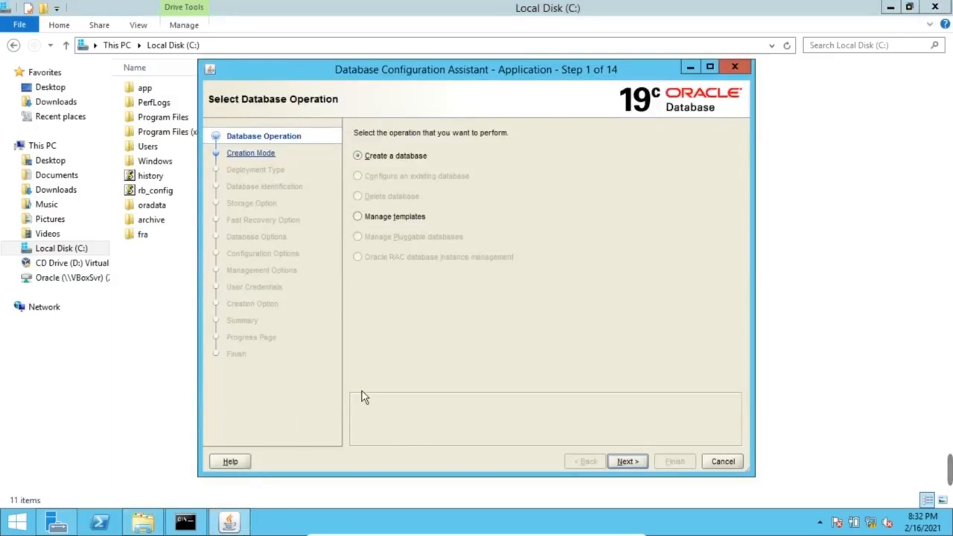
pyautogui.click(629, 461)
pyautogui.click(720, 68)
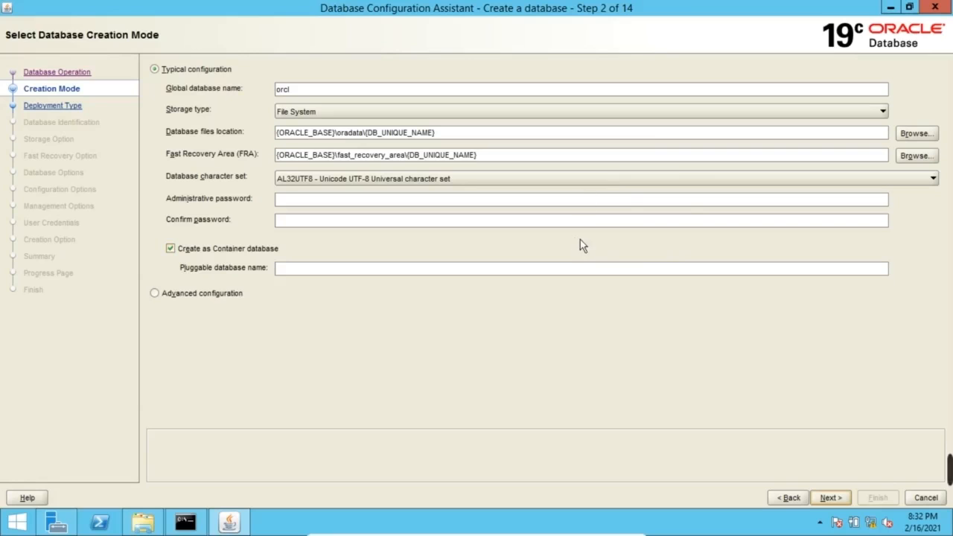
pyautogui.click(154, 292)
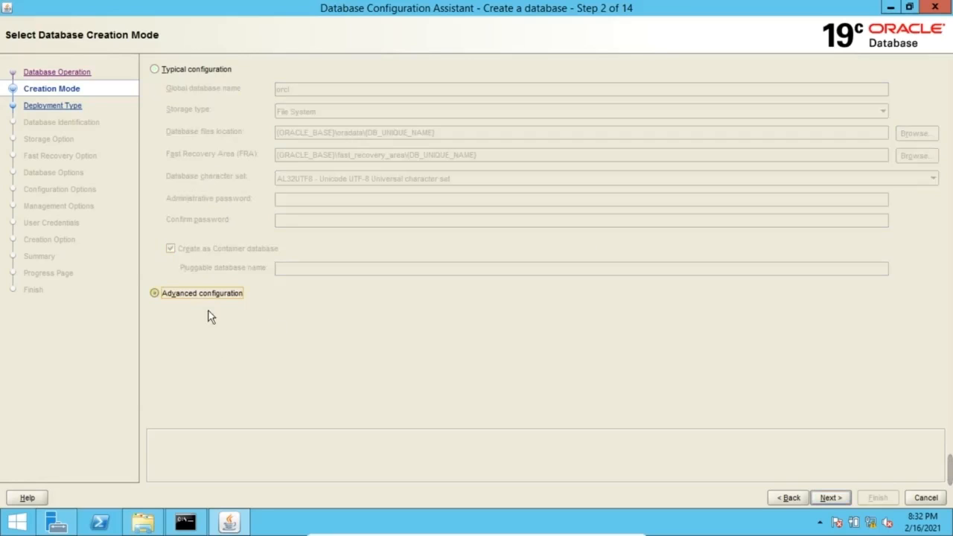
pyautogui.click(839, 501)
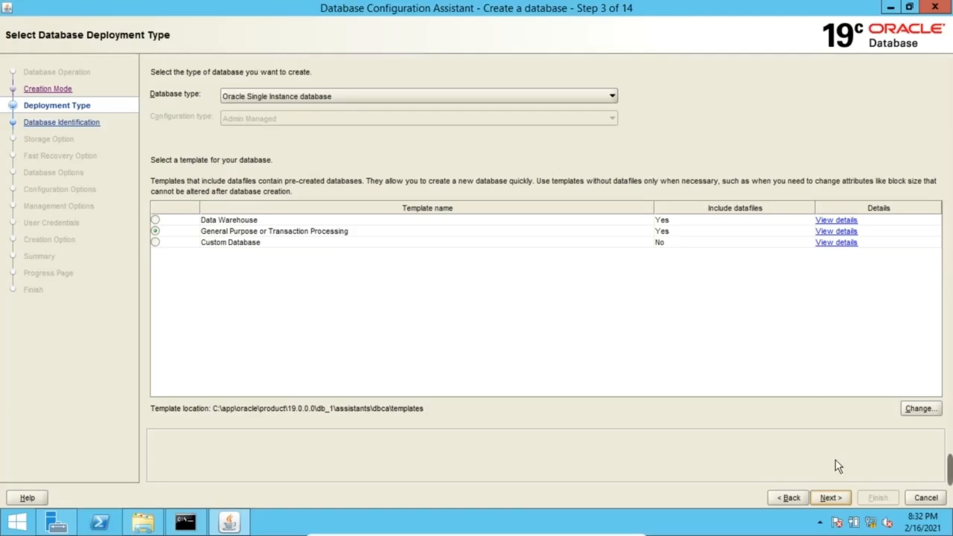
pyautogui.click(841, 504)
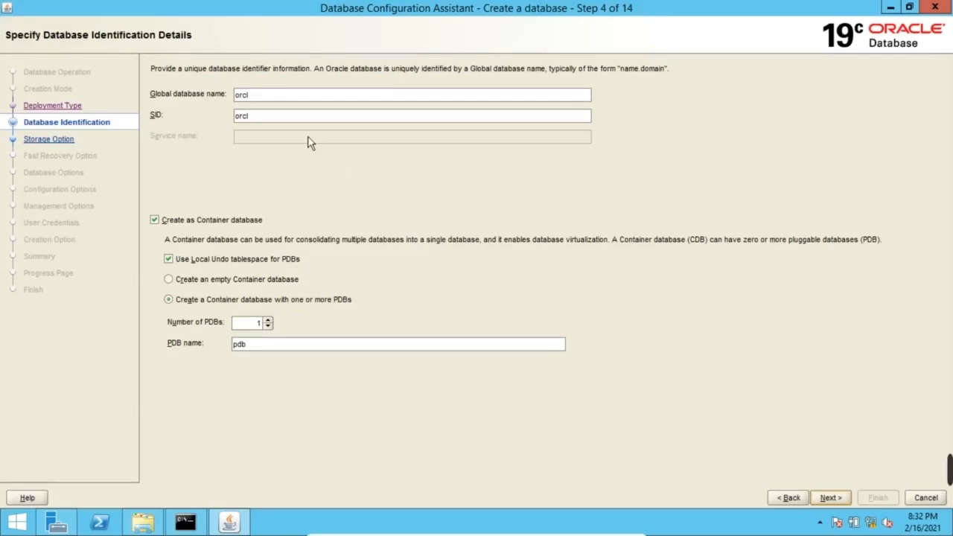
# Set the global database name to srlab and the PDB name to srlabplug
pyautogui.doubleClick(269, 98)
pyautogui.write('srlab')
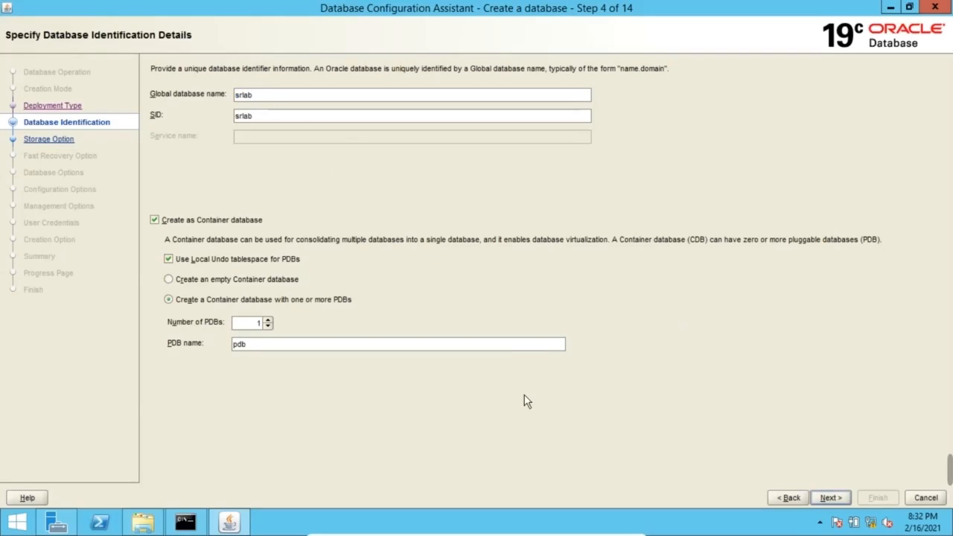
pyautogui.click(288, 348)
pyautogui.write('srlab')
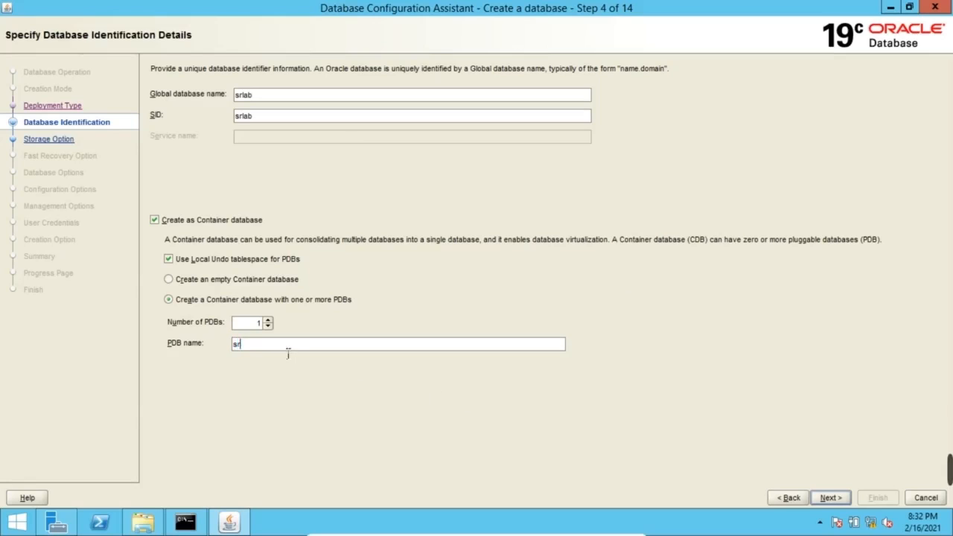
pyautogui.write('pdb')
pyautogui.press('BackSpace')
pyautogui.press('BackSpace')
pyautogui.press('BackSpace')
pyautogui.write('pdb')
pyautogui.press('BackSpace')
pyautogui.press('BackSpace')
pyautogui.press('BackSpace')
pyautogui.press('BackSpace')
pyautogui.press('BackSpace')
pyautogui.press('BackSpace')
pyautogui.write('labplug')
# Use custom storage attributes with database files on the file system at C:\oradata
pyautogui.click(829, 498)
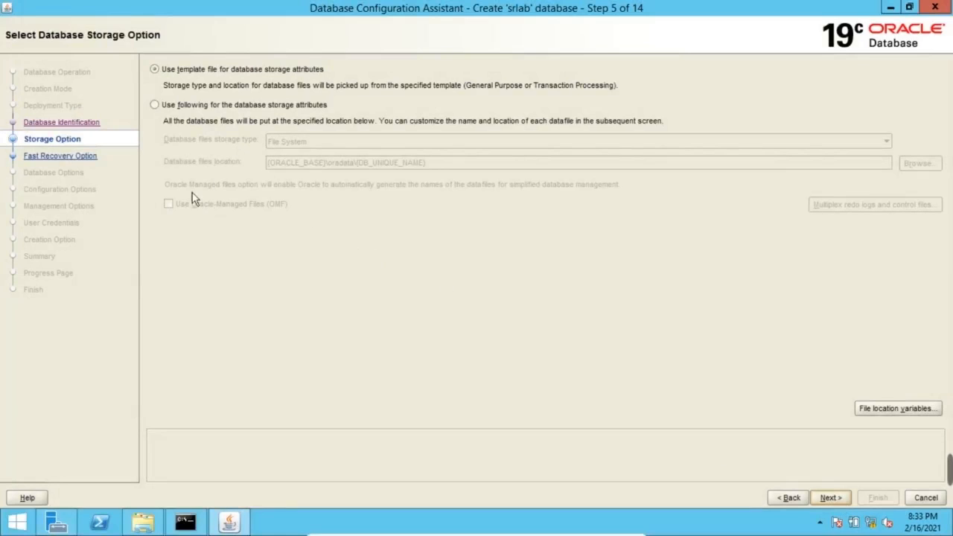
pyautogui.click(171, 109)
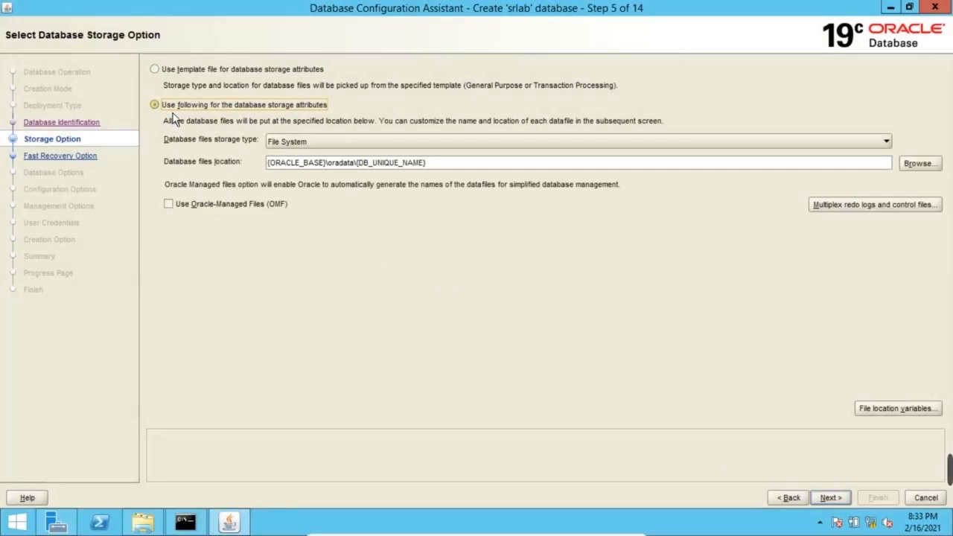
pyautogui.click(916, 167)
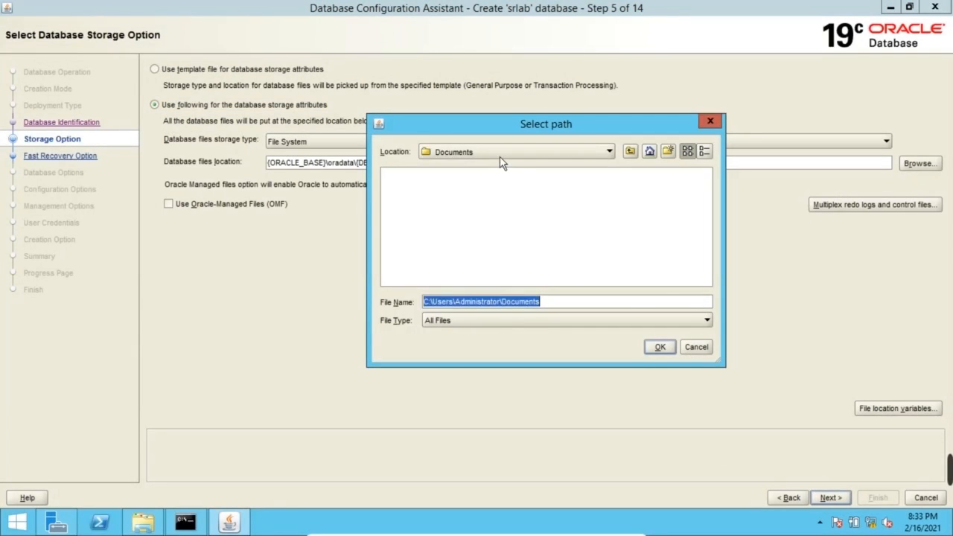
pyautogui.click(499, 156)
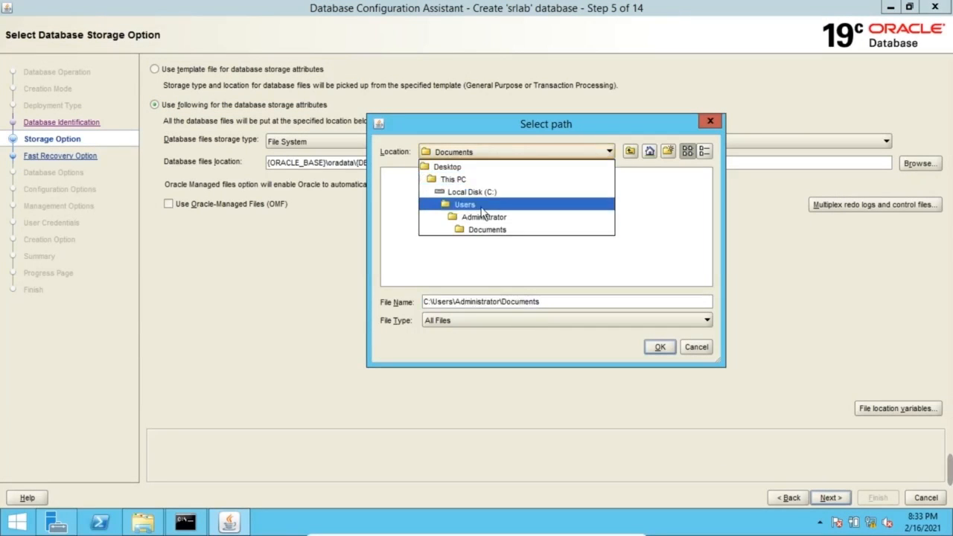
pyautogui.click(481, 194)
pyautogui.doubleClick(408, 212)
pyautogui.click(665, 353)
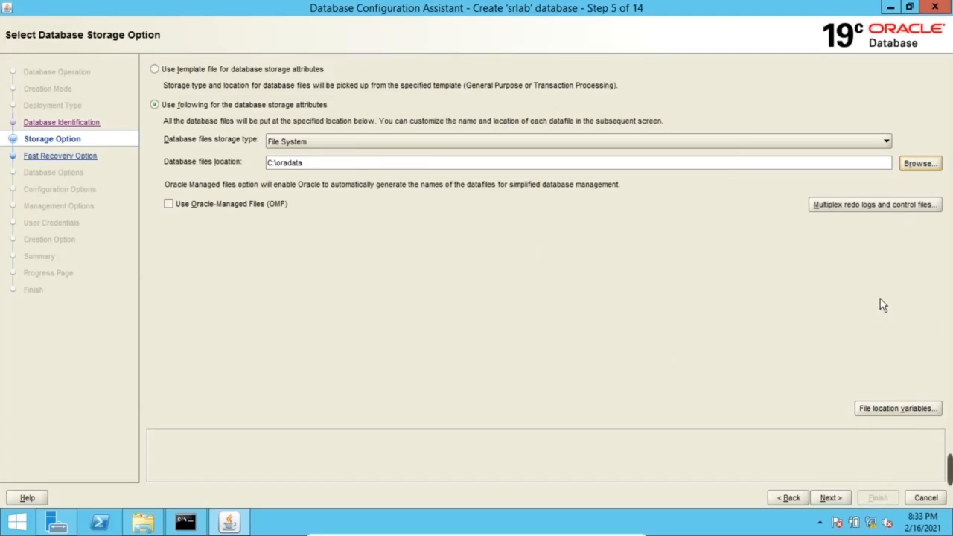
# Specify the fast recovery area at C:\fra
pyautogui.click(831, 498)
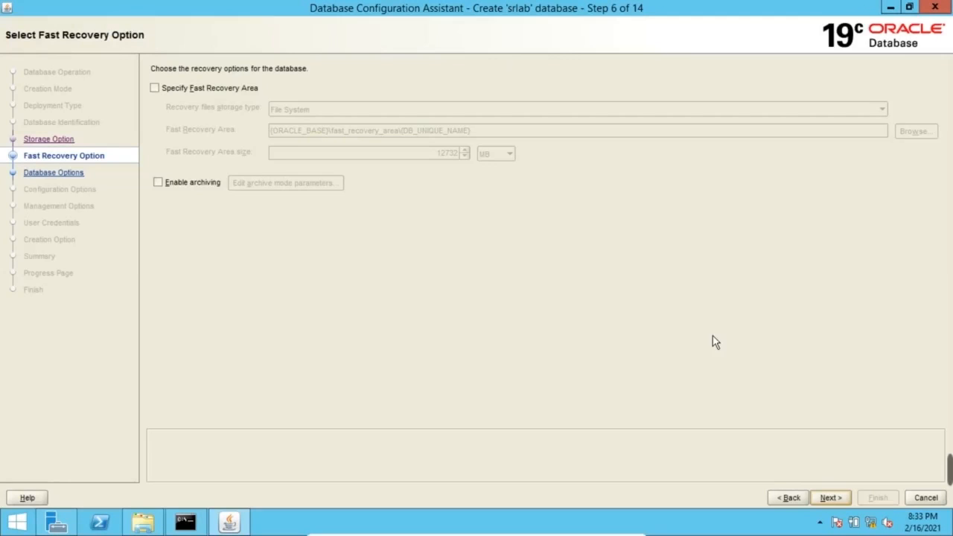
pyautogui.click(223, 90)
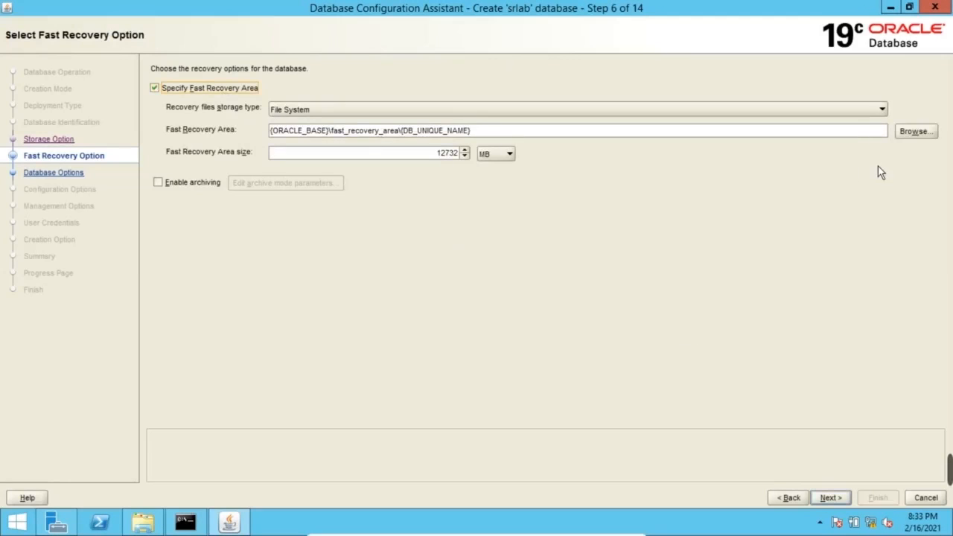
pyautogui.click(913, 132)
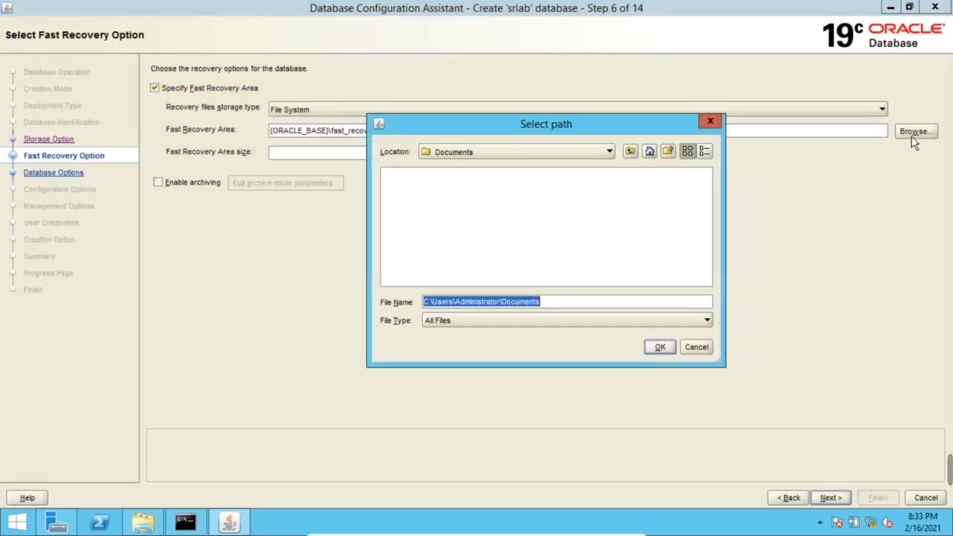
pyautogui.click(487, 156)
pyautogui.click(477, 191)
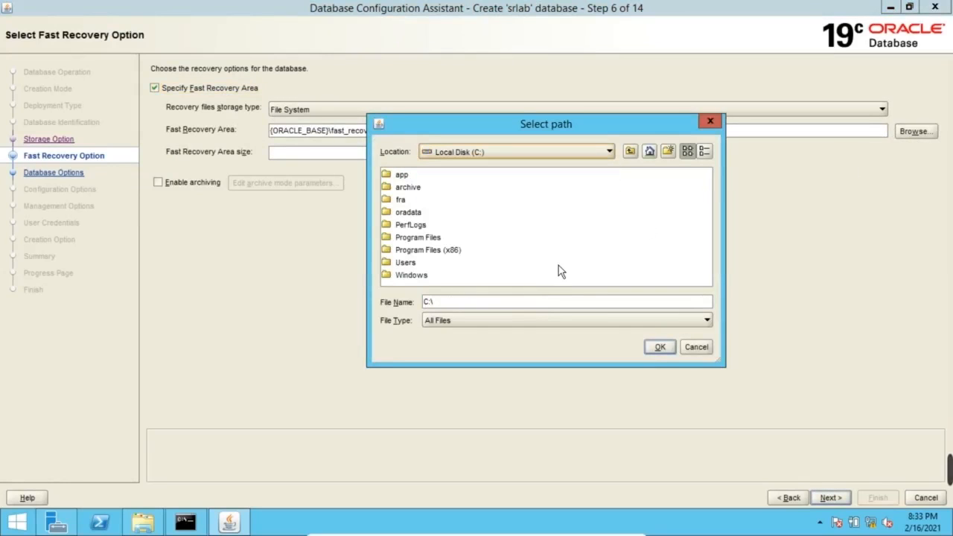
pyautogui.doubleClick(409, 204)
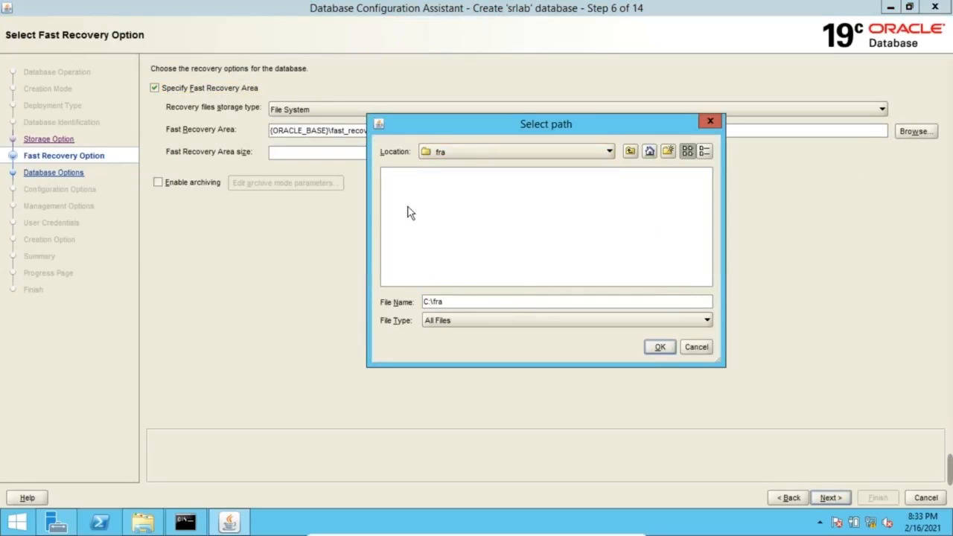
pyautogui.click(660, 348)
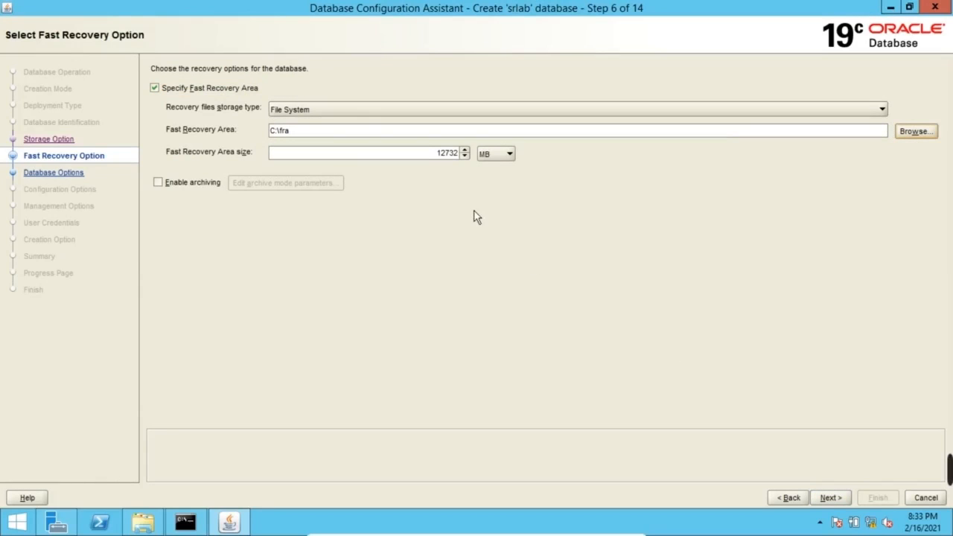
# Enable archiving with c:\archive as the first archive log destination
pyautogui.click(192, 183)
pyautogui.click(298, 187)
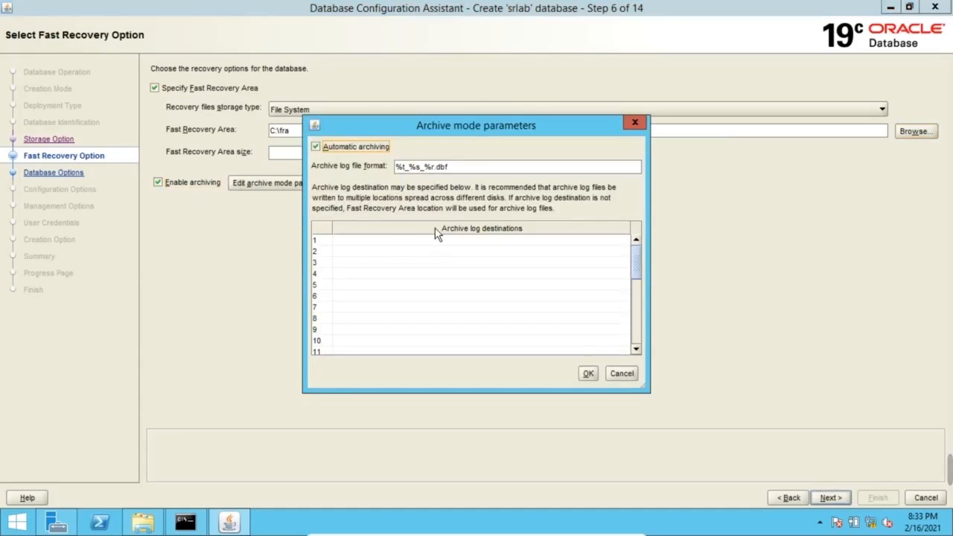
pyautogui.doubleClick(376, 241)
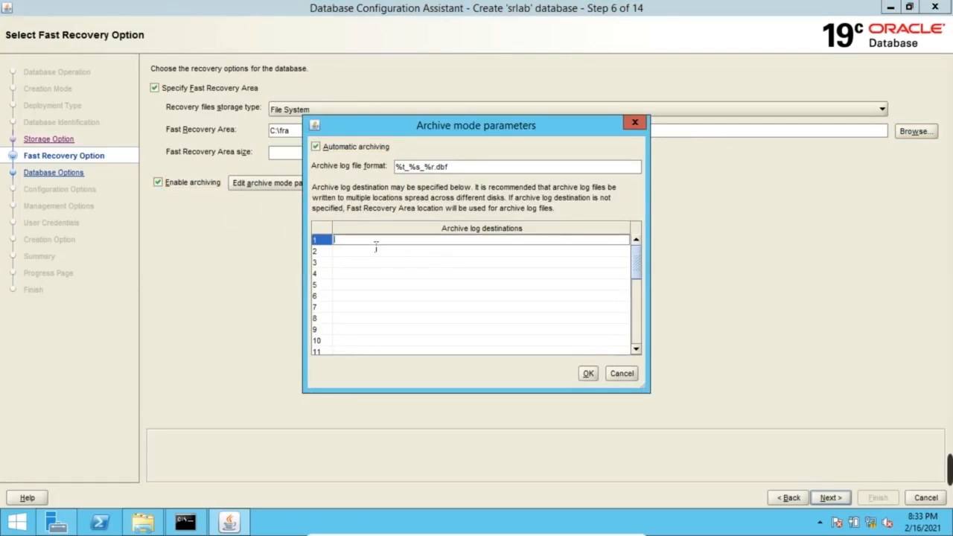
pyautogui.write('c:\\archive')
pyautogui.click(588, 373)
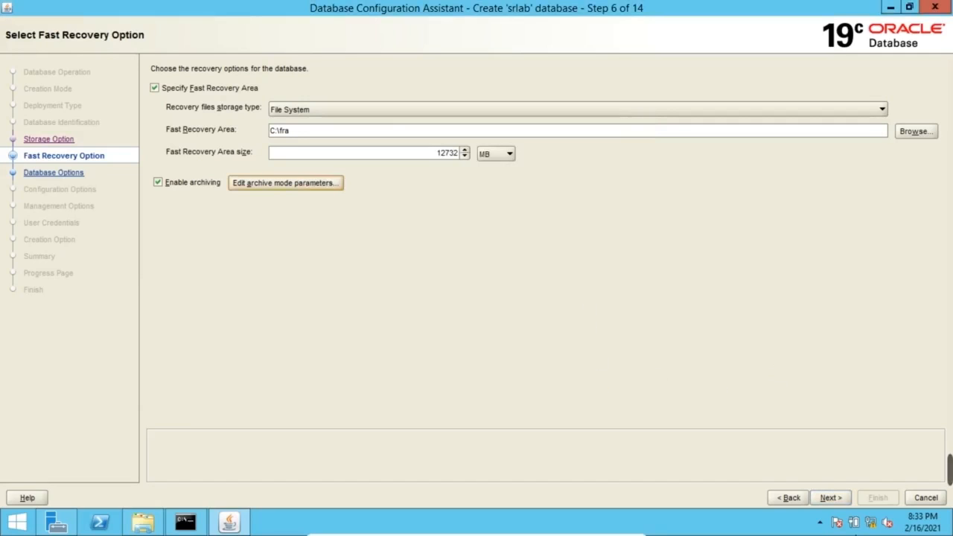
# Create a new listener named srlab_listener on port 1521
pyautogui.click(836, 498)
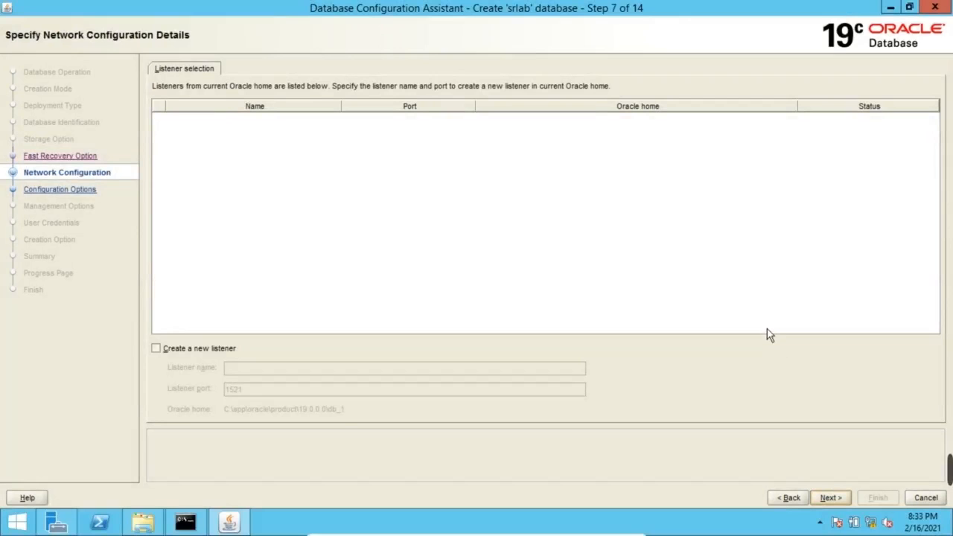
pyautogui.click(198, 349)
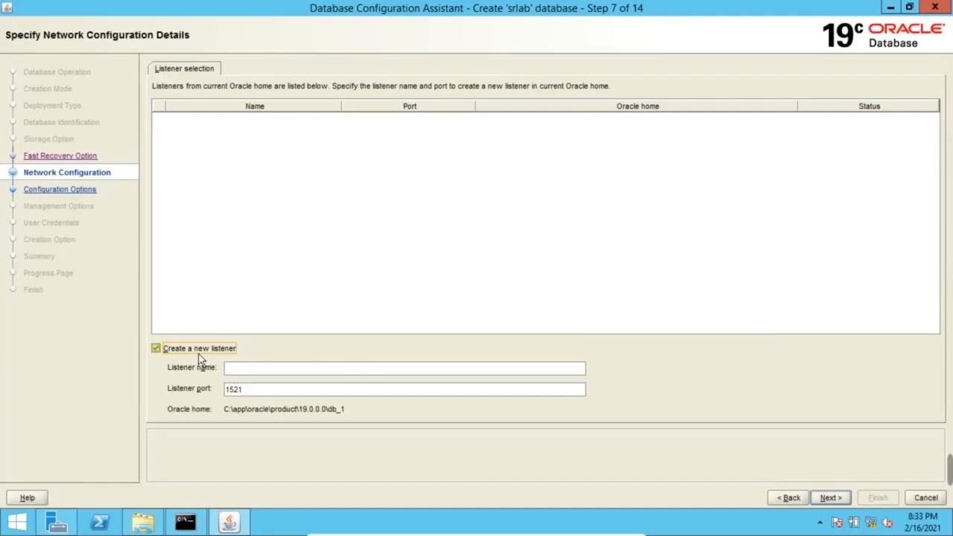
pyautogui.click(285, 370)
pyautogui.write('srlab')
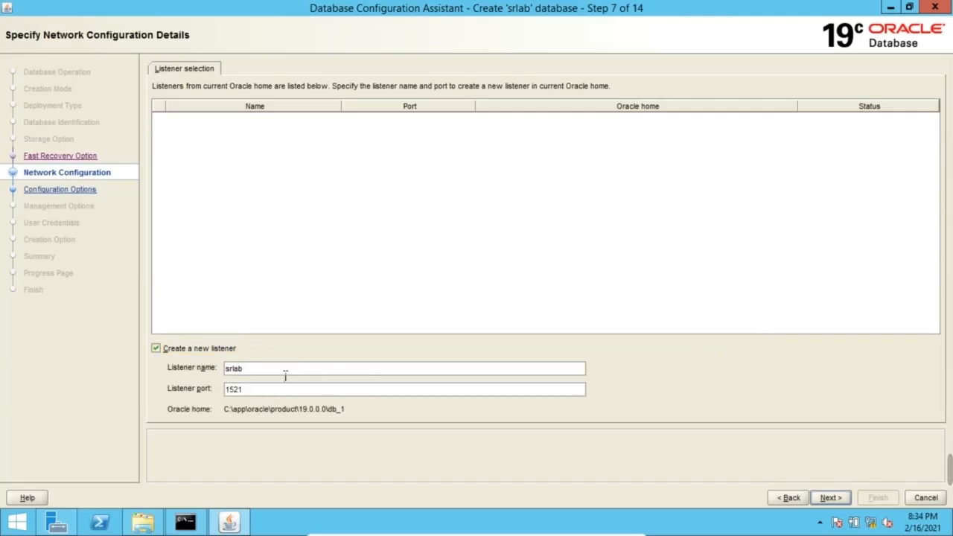
pyautogui.write('_listener')
# Add the sample schemas, leaving memory, character set and connection mode at defaults
pyautogui.click(844, 498)
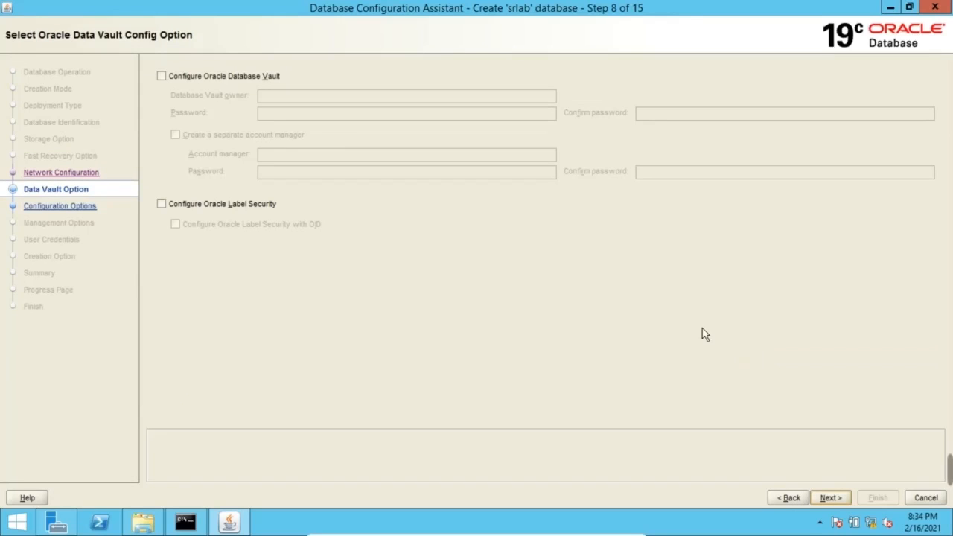
pyautogui.click(832, 499)
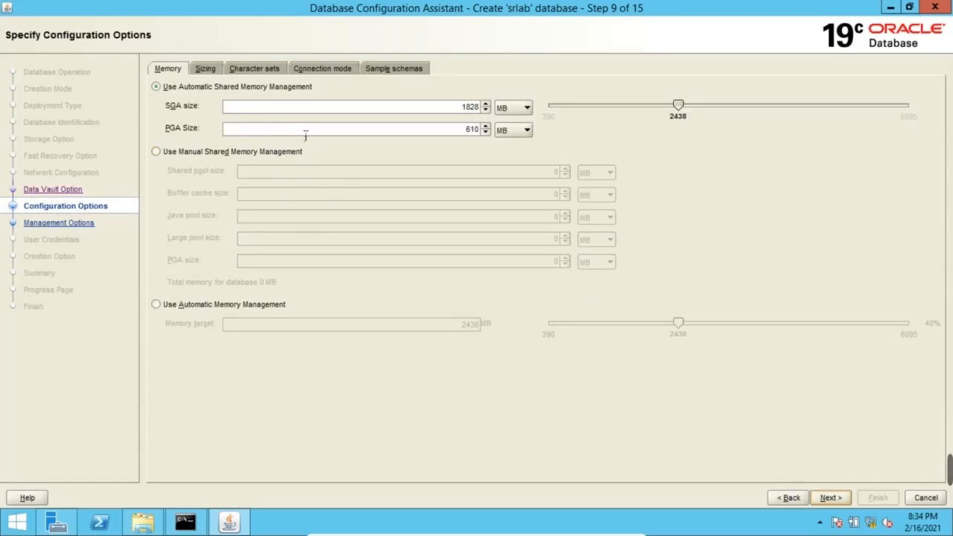
pyautogui.click(253, 68)
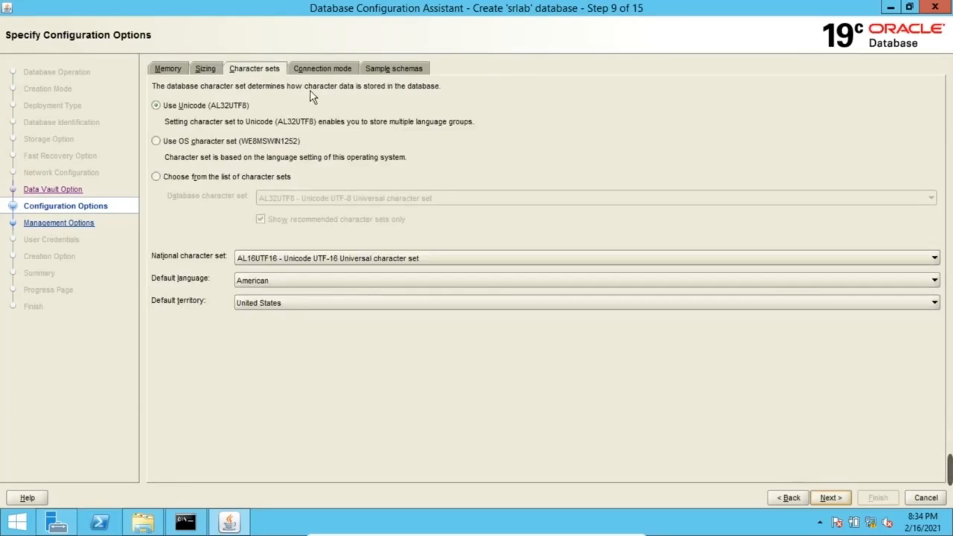
pyautogui.click(318, 69)
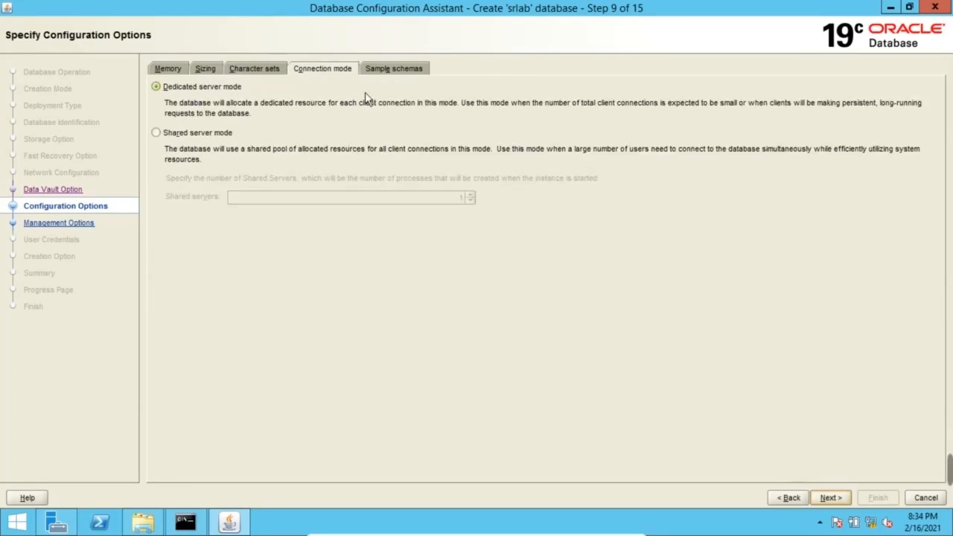
pyautogui.click(387, 69)
pyautogui.click(228, 110)
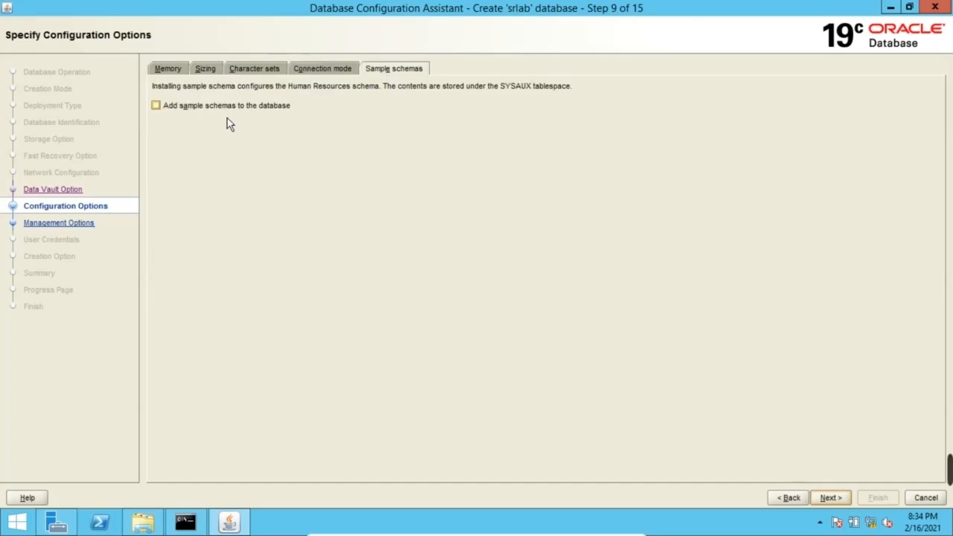
pyautogui.click(174, 72)
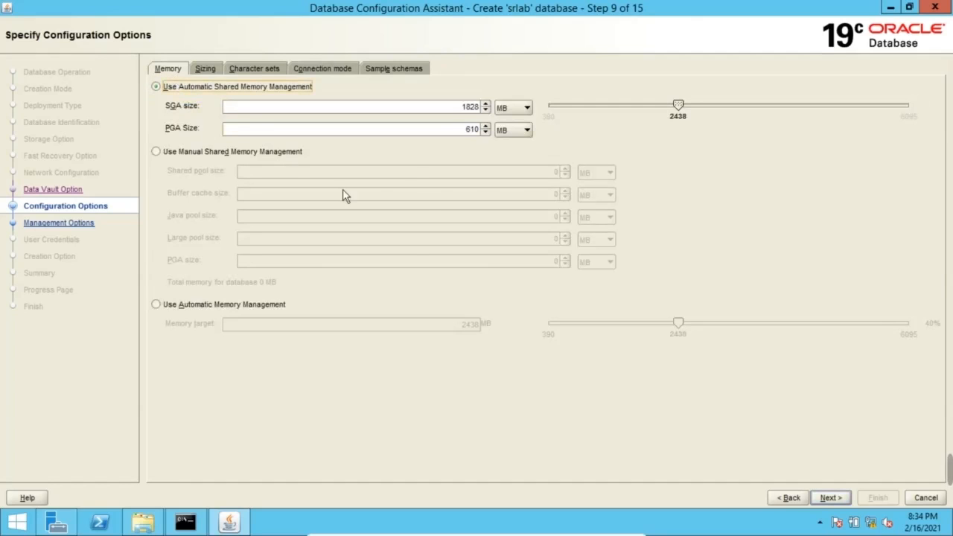
pyautogui.click(831, 497)
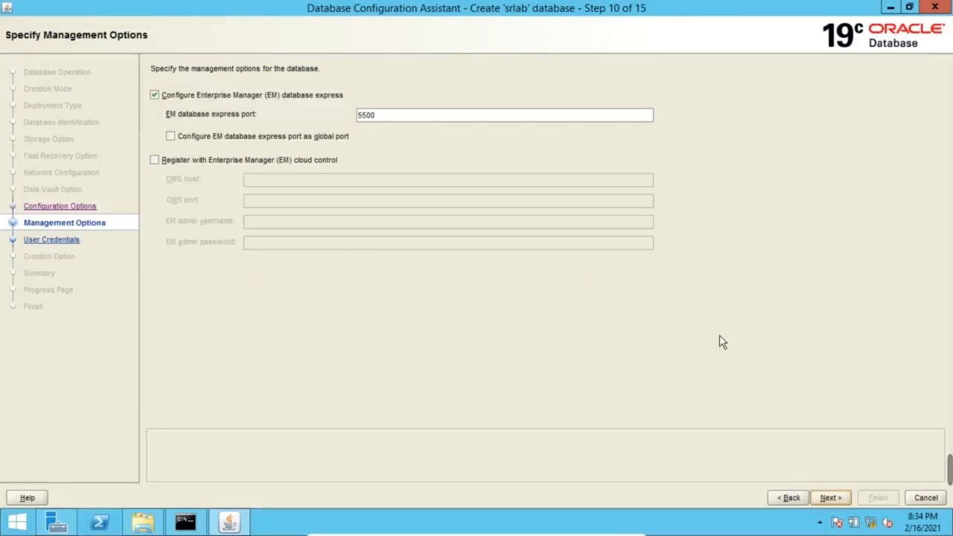
# Disable EM Database Express configuration and proceed to the user credentials step
pyautogui.click(231, 97)
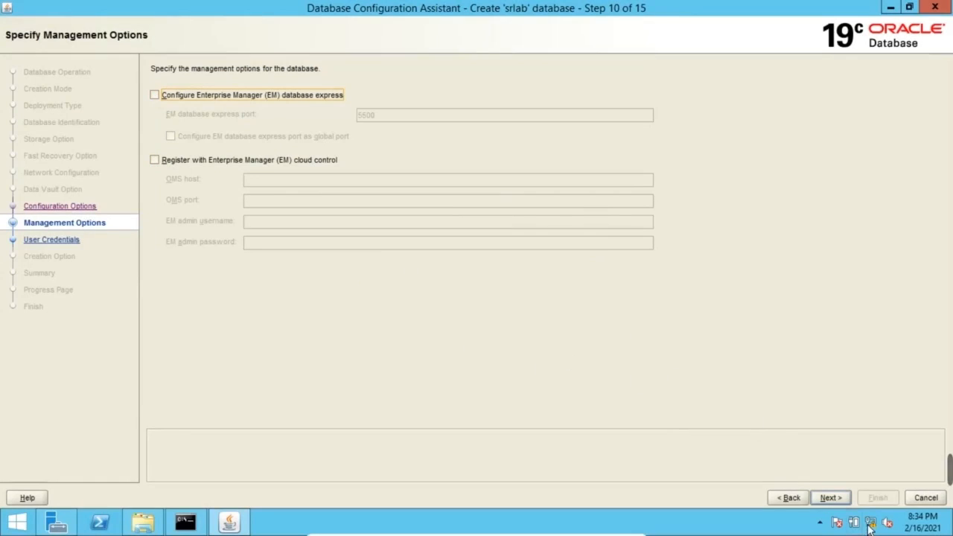
pyautogui.click(833, 501)
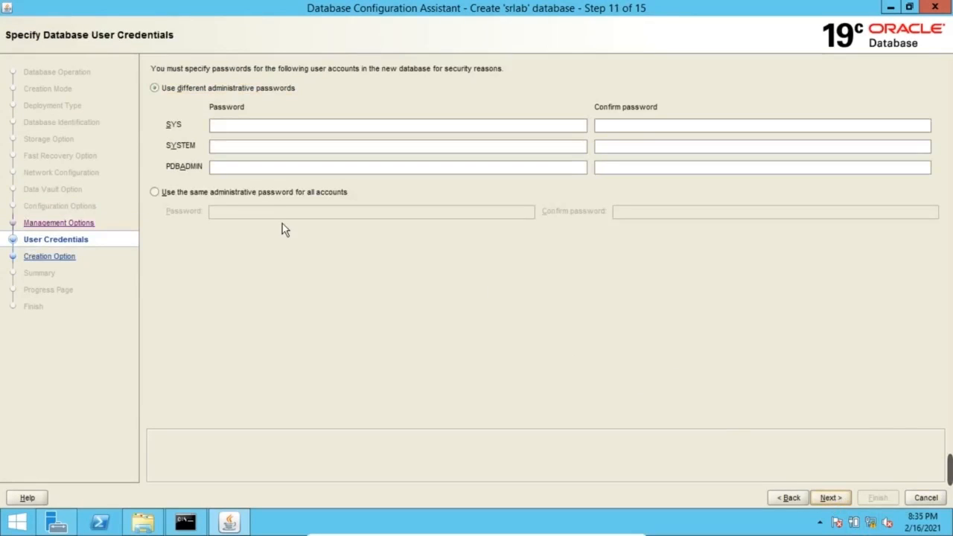
# Give all admin accounts one shared password, confirm it, and accept the DBT-06208 warning
pyautogui.click(246, 192)
pyautogui.click(237, 213)
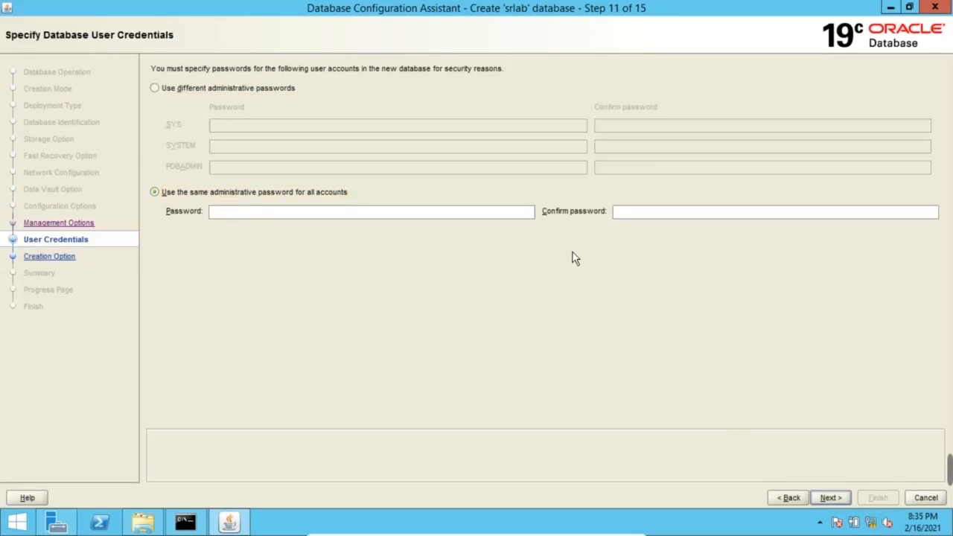
pyautogui.write('ora')
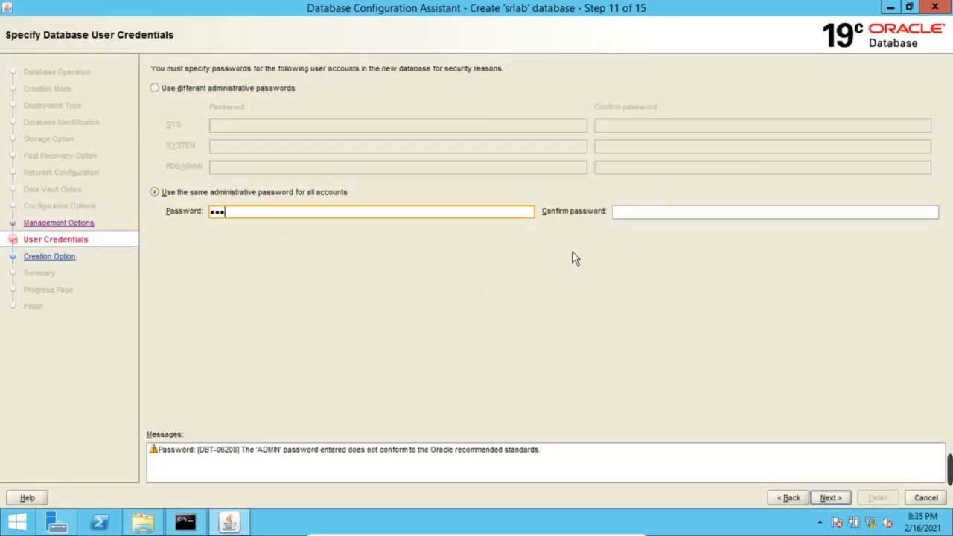
pyautogui.write('cle19')
pyautogui.click(721, 215)
pyautogui.write('ora')
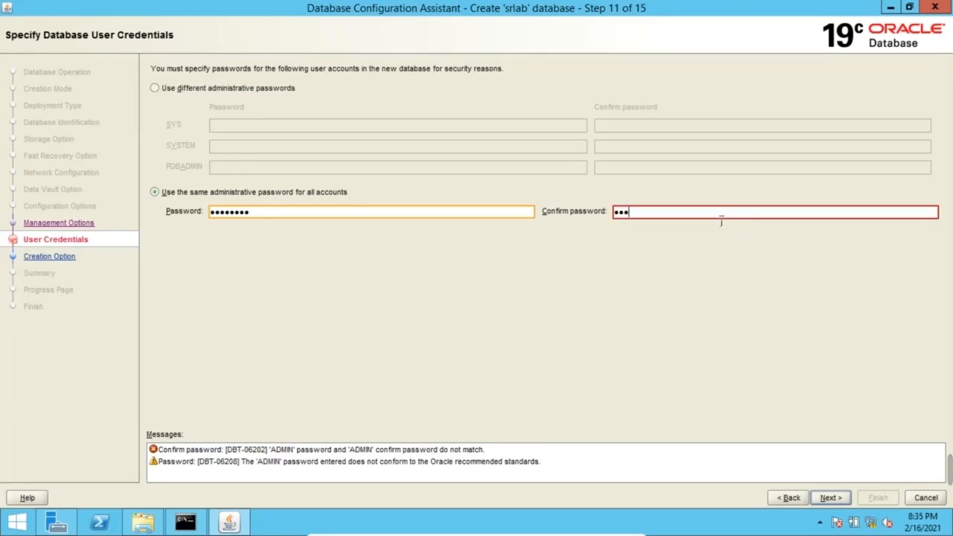
pyautogui.write('cle19')
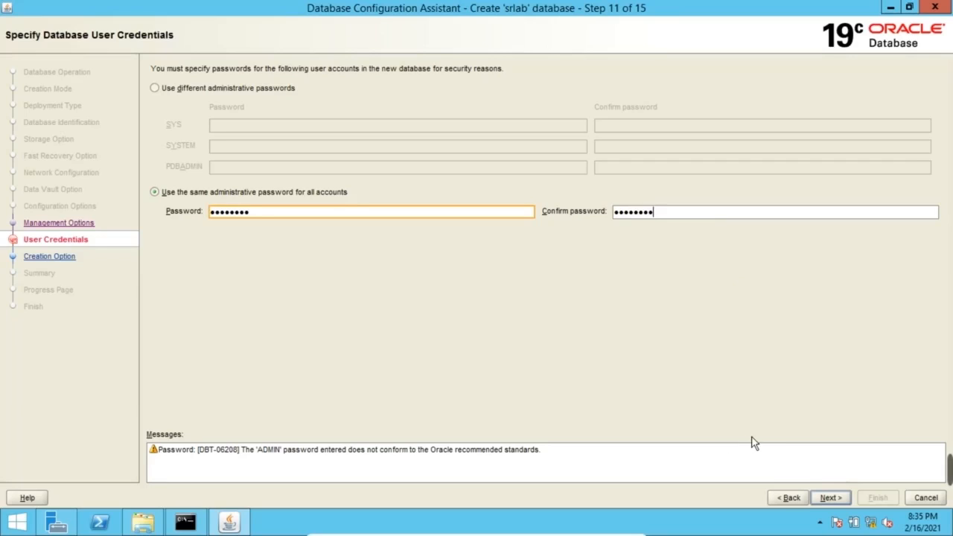
pyautogui.click(838, 499)
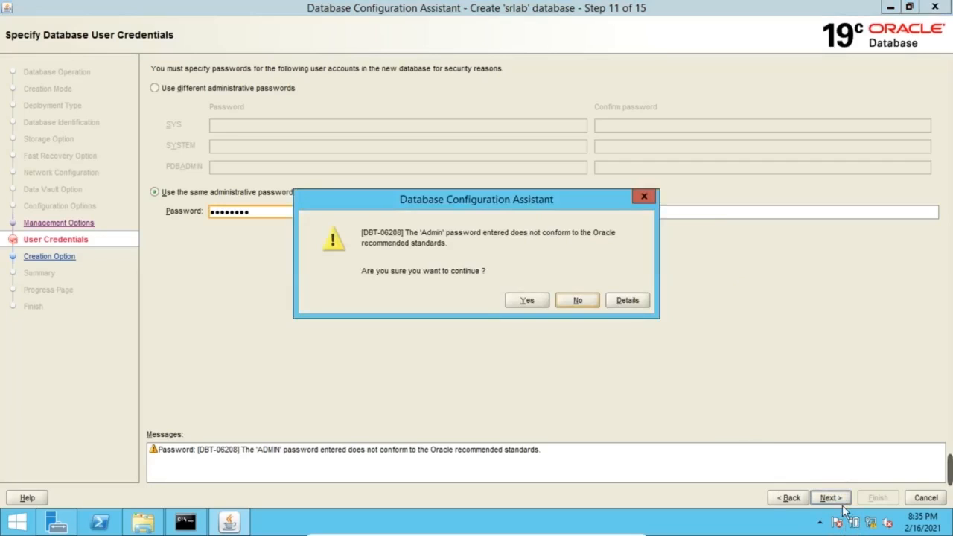
pyautogui.click(527, 301)
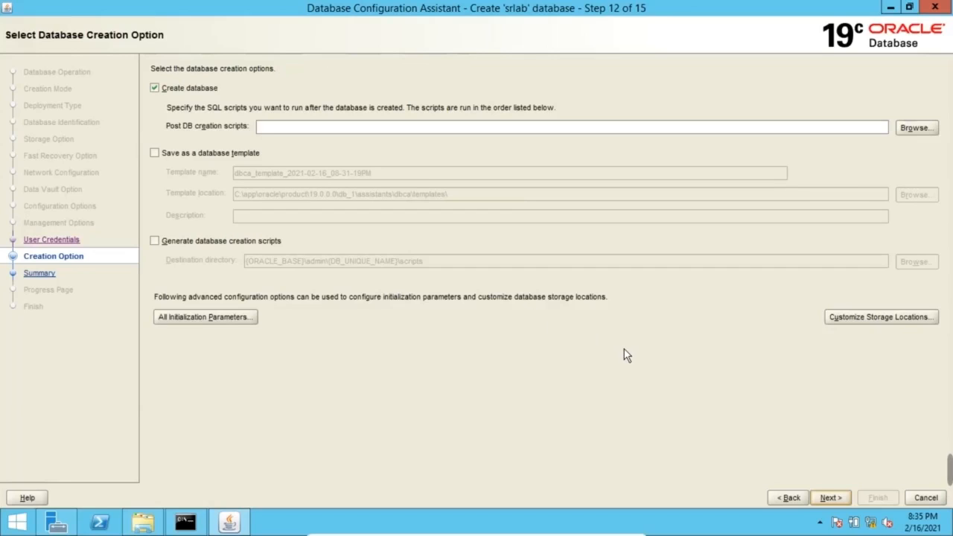
# Enable 'Generate database creation scripts' and continue to the srlab Summary page
pyautogui.click(276, 243)
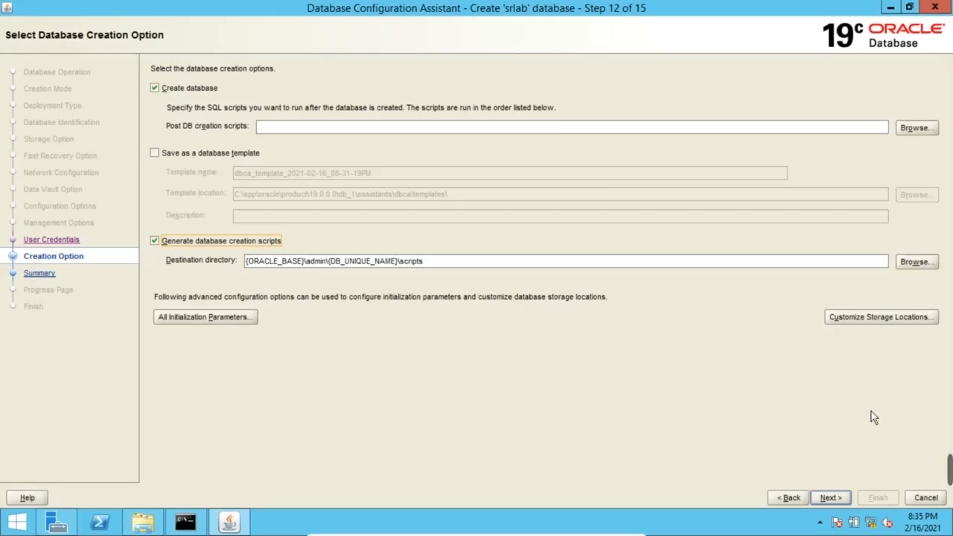
pyautogui.click(830, 498)
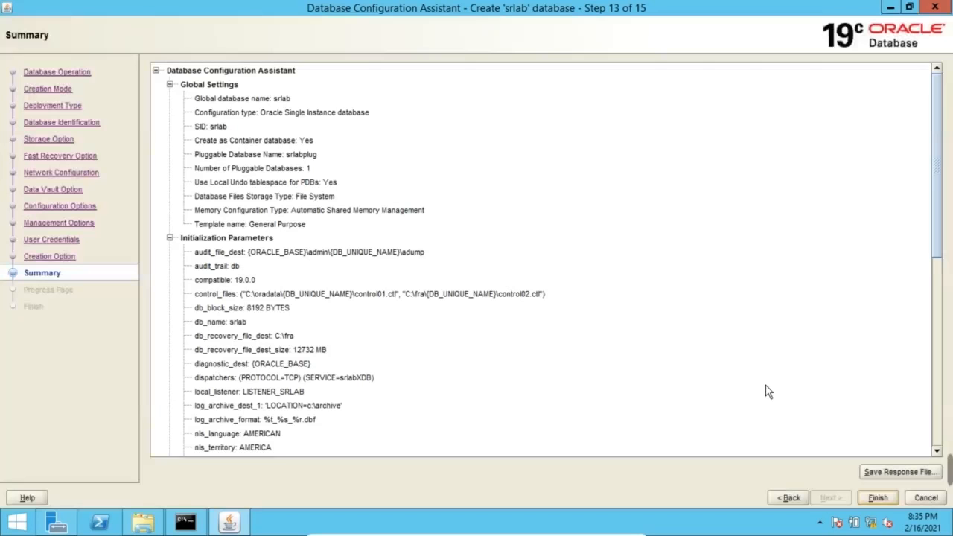
# Review the Summary and start building srlab, then set ORACLE_SID=srlab in Command Prompt
pyautogui.moveTo(941, 222); pyautogui.dragTo(951, 414)
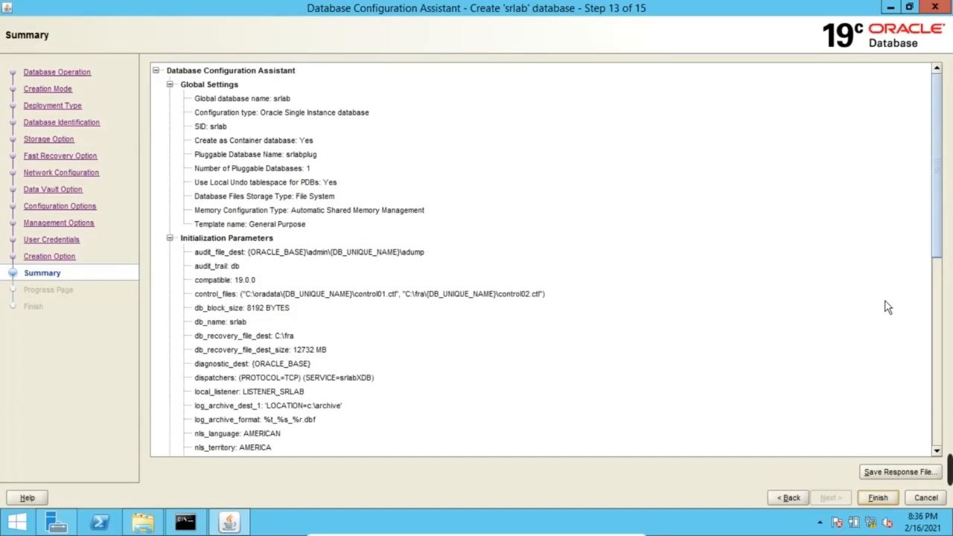
pyautogui.click(881, 502)
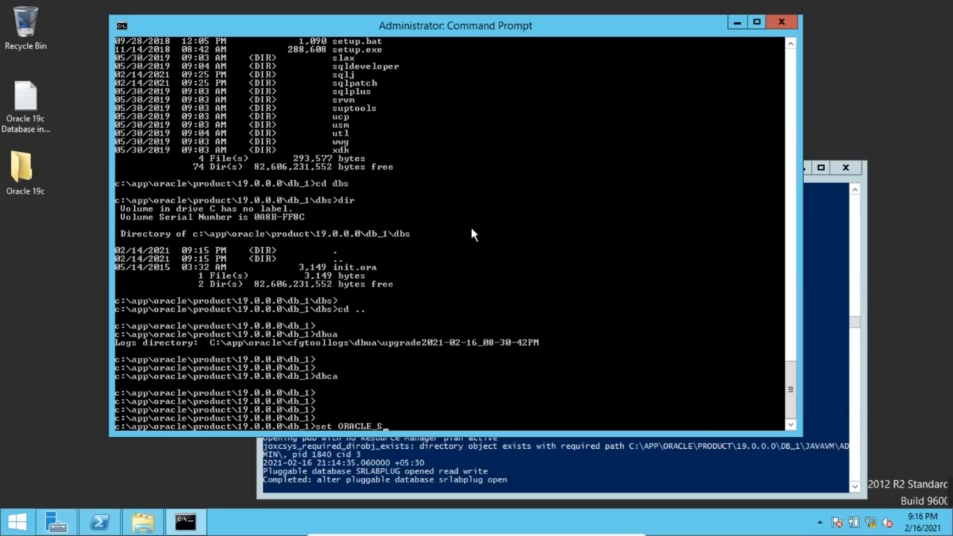
pyautogui.write('ID=srlab')
# Connect with sqlplus / as sysdba and confirm global name SRLAB and read-write SRLABPLUG
pyautogui.press('Return')
pyautogui.write('s')
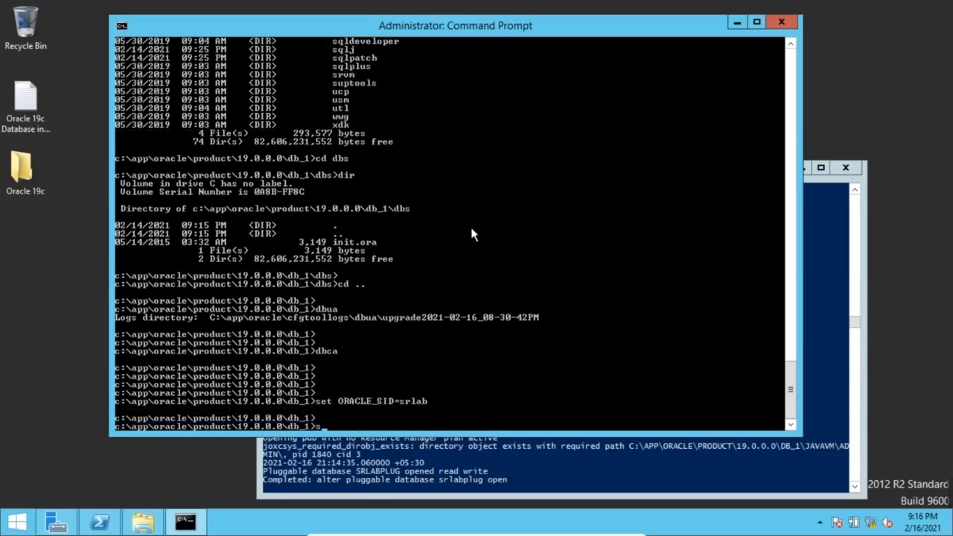
pyautogui.write('qlplus / as sysdba')
pyautogui.press('Return')
pyautogui.write('sele')
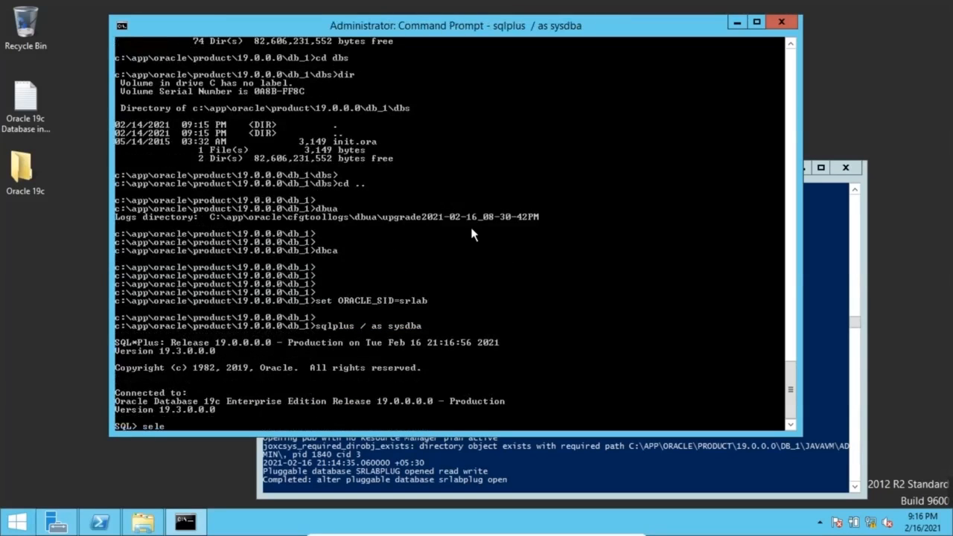
pyautogui.write('ct * from global_name;')
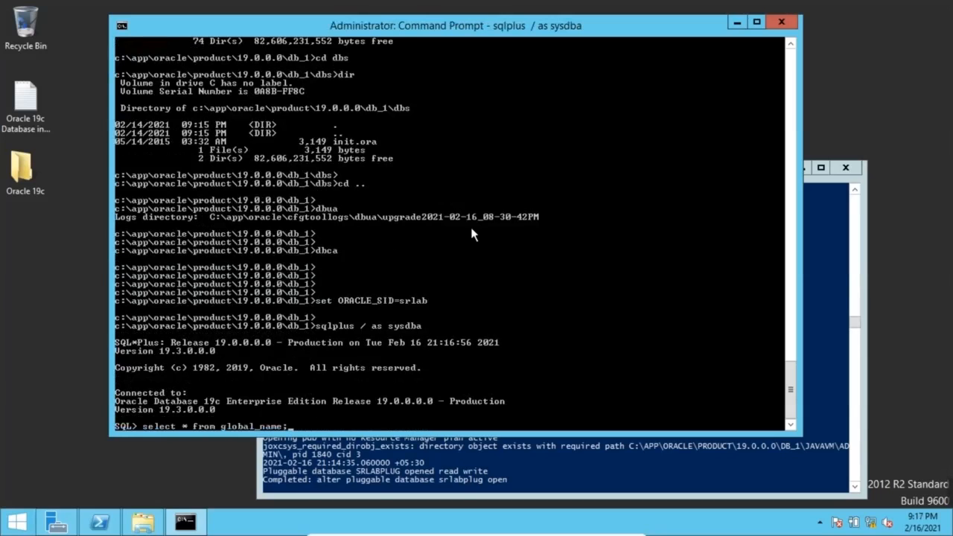
pyautogui.press('Return')
pyautogui.write('sho ')
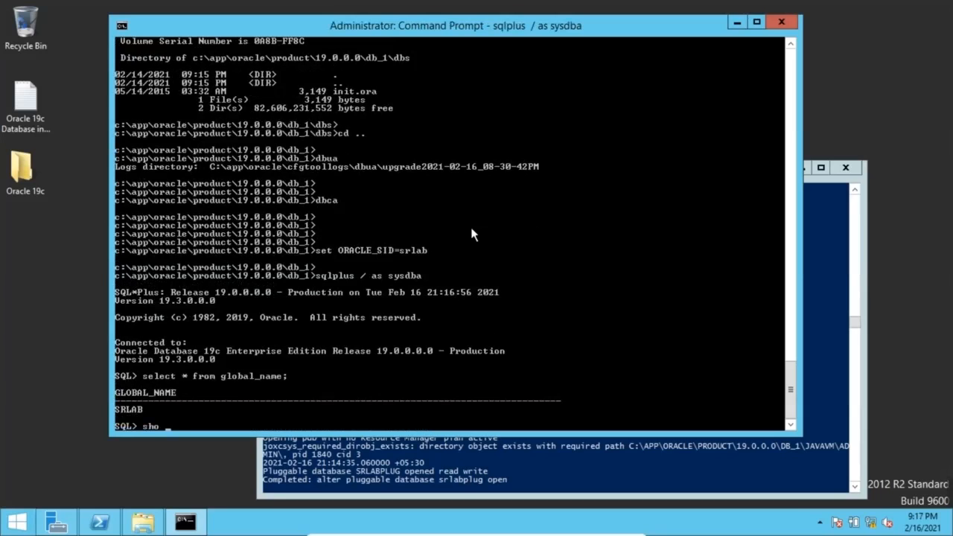
pyautogui.write('pdbs')
pyautogui.press('Return')
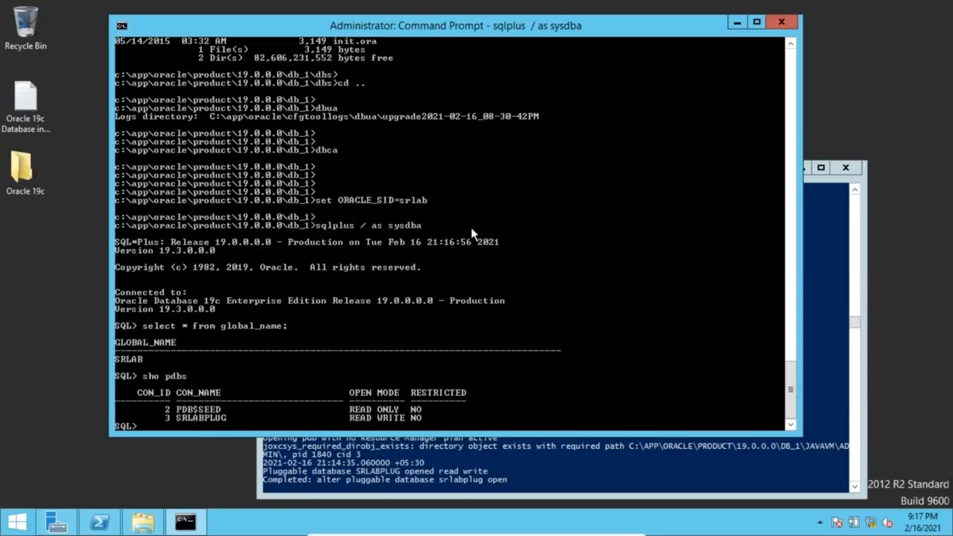
pyautogui.press('Return')
pyautogui.press('Return')
# Set lines 300 pages 2000 and list the 11 datafiles from v$datafile
pyautogui.write('set lines 300 page')
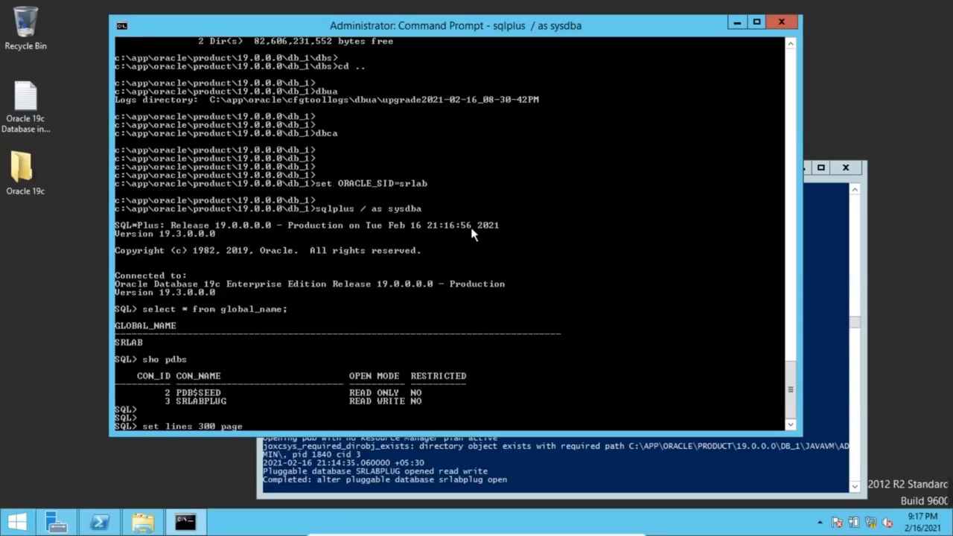
pyautogui.write('s 2000')
pyautogui.press('Return')
pyautogui.press('Return')
pyautogui.press('Return')
pyautogui.press('Return')
pyautogui.write('select')
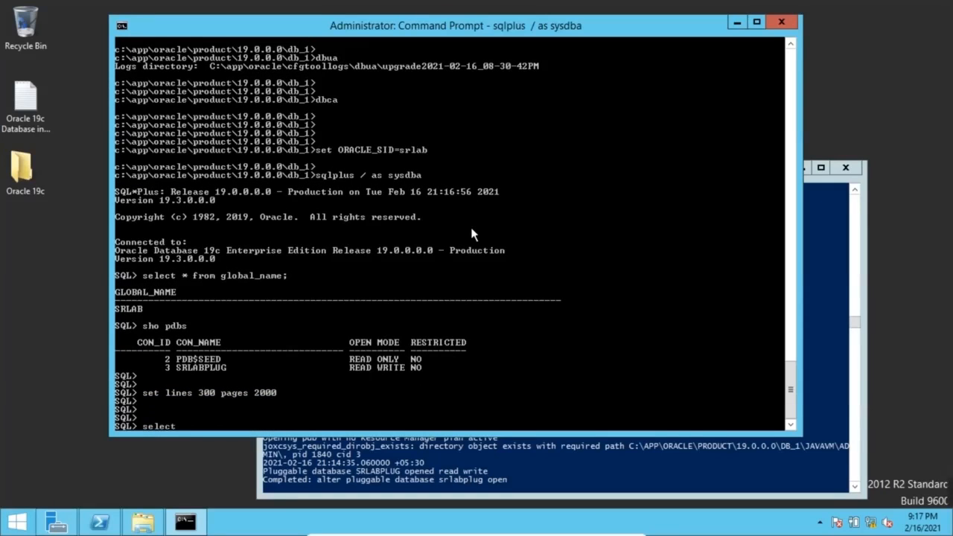
pyautogui.write(' name from v$datafile;')
pyautogui.press('Return')
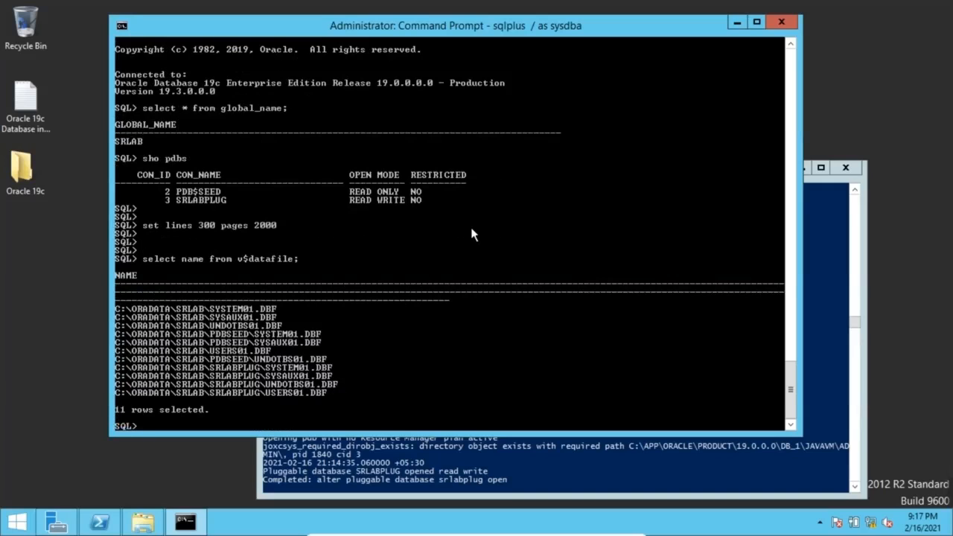
pyautogui.press('Return')
pyautogui.press('Return')
# Show archive log mode (destination c:\archive) and check force_logging and flashback_on in v$database
pyautogui.write('arch')
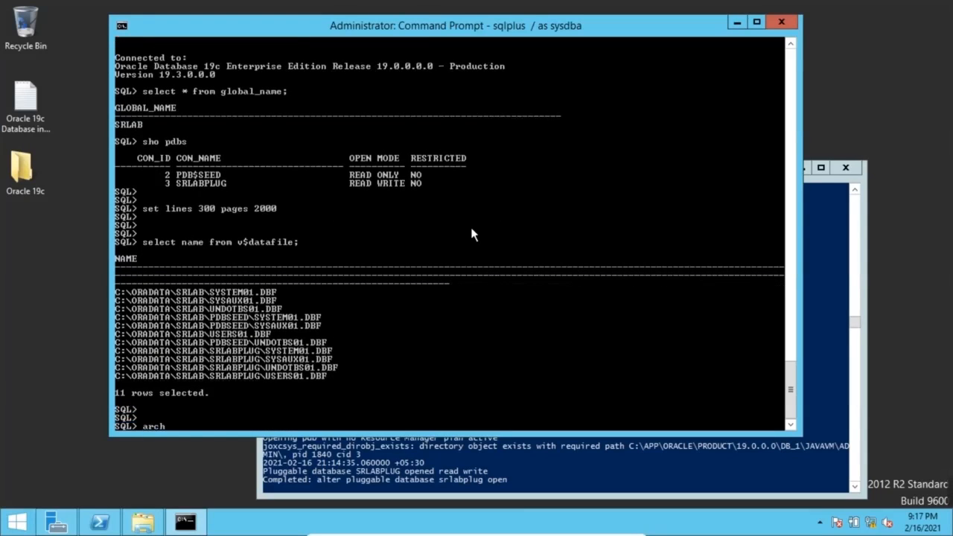
pyautogui.write('ive log list')
pyautogui.press('Return')
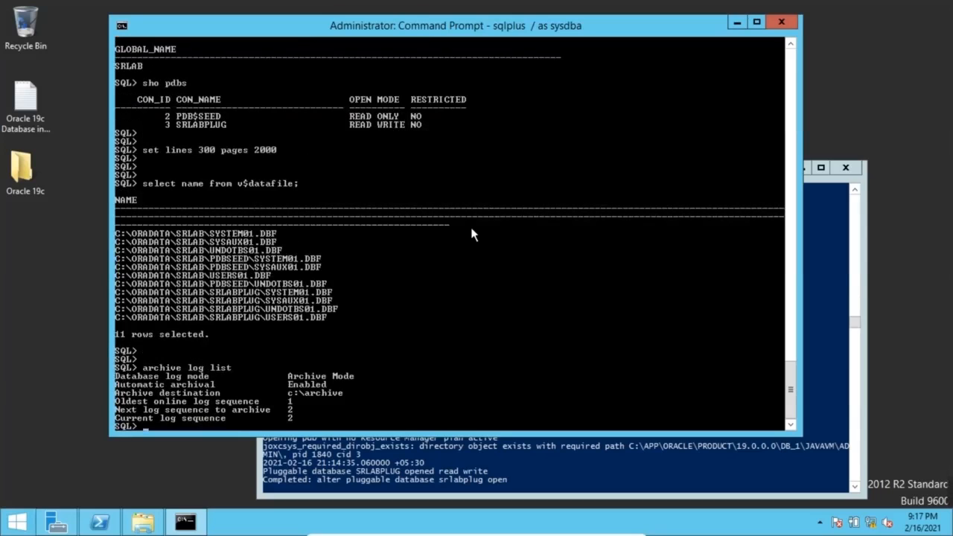
pyautogui.press('Return')
pyautogui.press('Return')
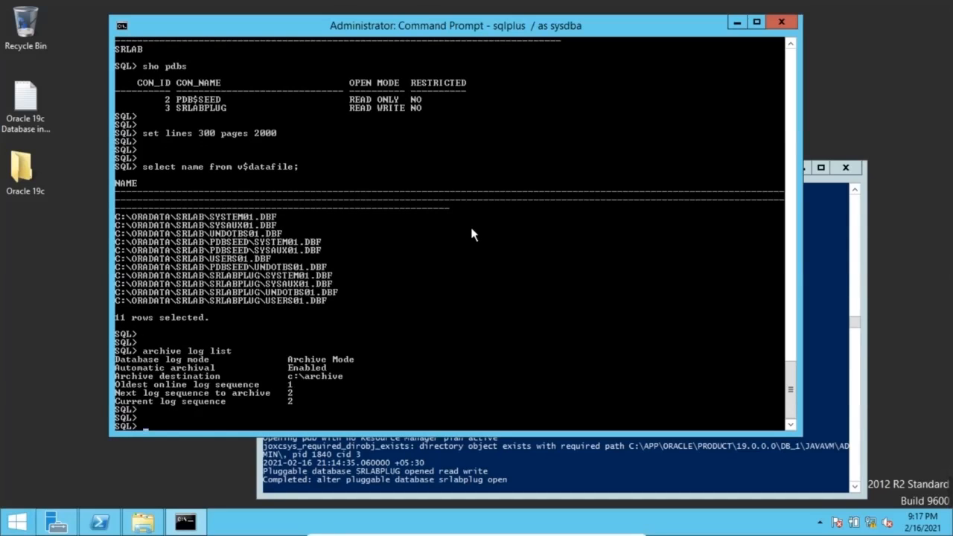
pyautogui.write('select')
pyautogui.write('force_logging')
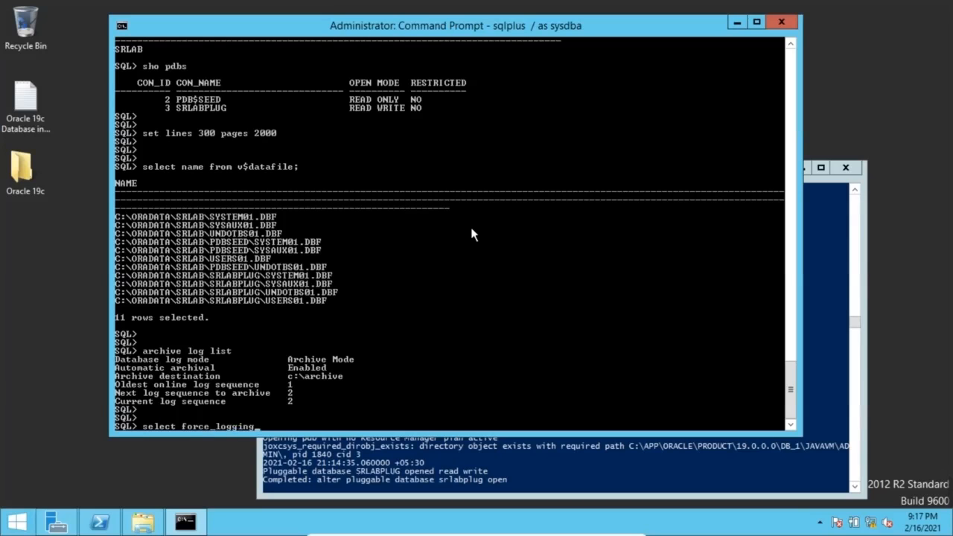
pyautogui.write(',flashback_on from V')
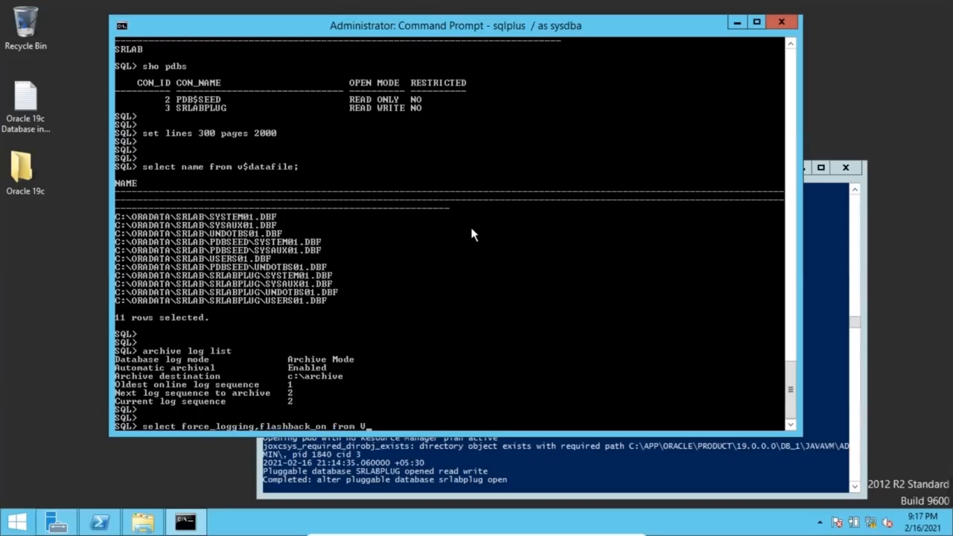
pyautogui.write('$database;')
pyautogui.press('Return')
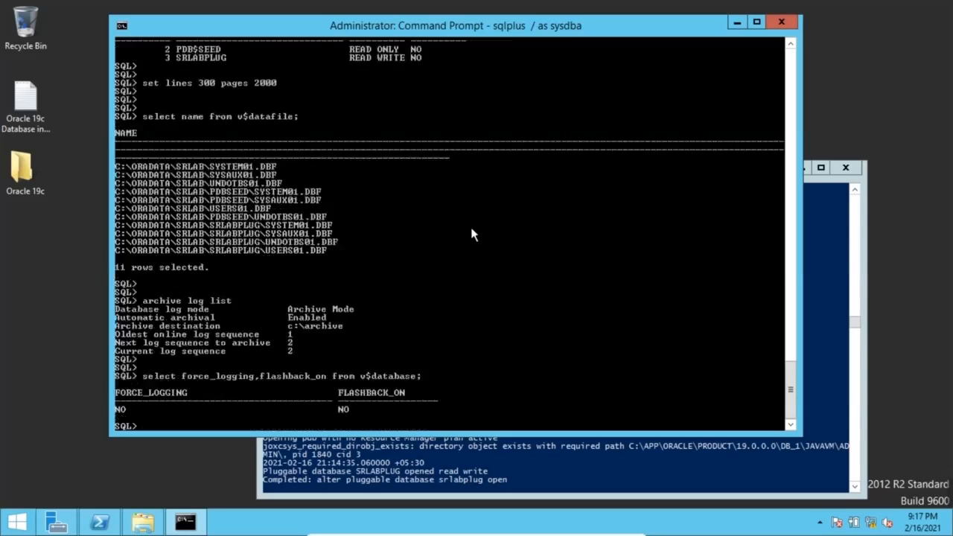
pyautogui.press('Return')
pyautogui.press('Return')
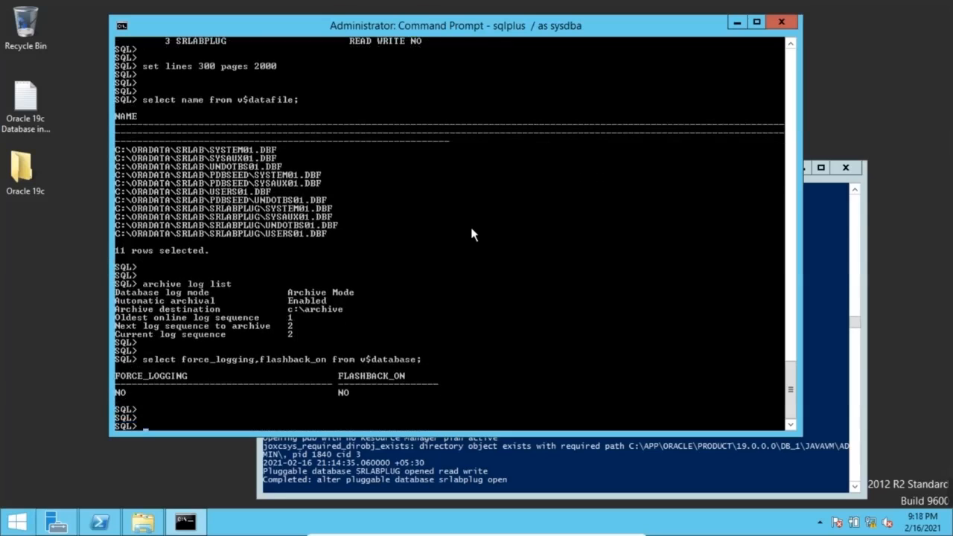
# Query v$recovery_area_usage to confirm the recovery area usage is 0
pyautogui.write('select * from v$recovery_area_')
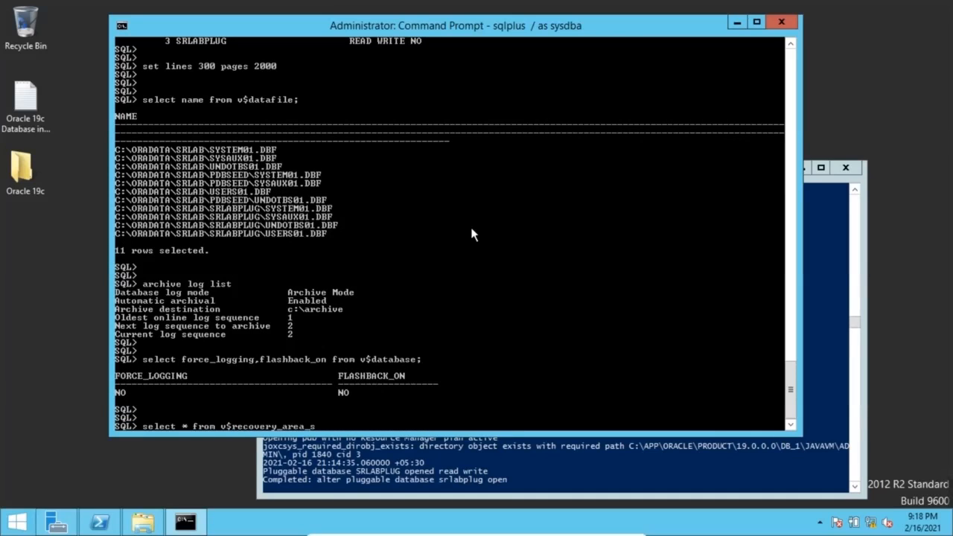
pyautogui.write('usage;')
pyautogui.press('Return')
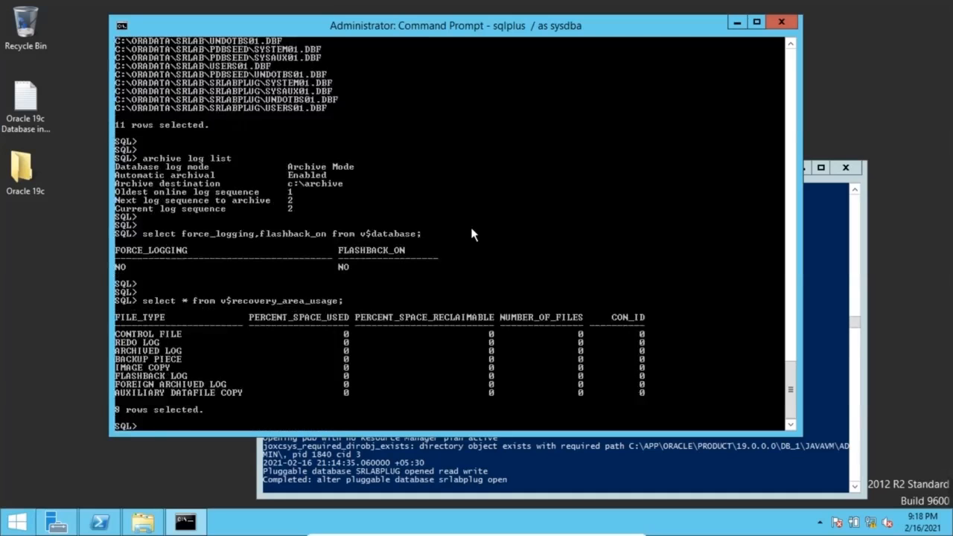
pyautogui.press('Return')
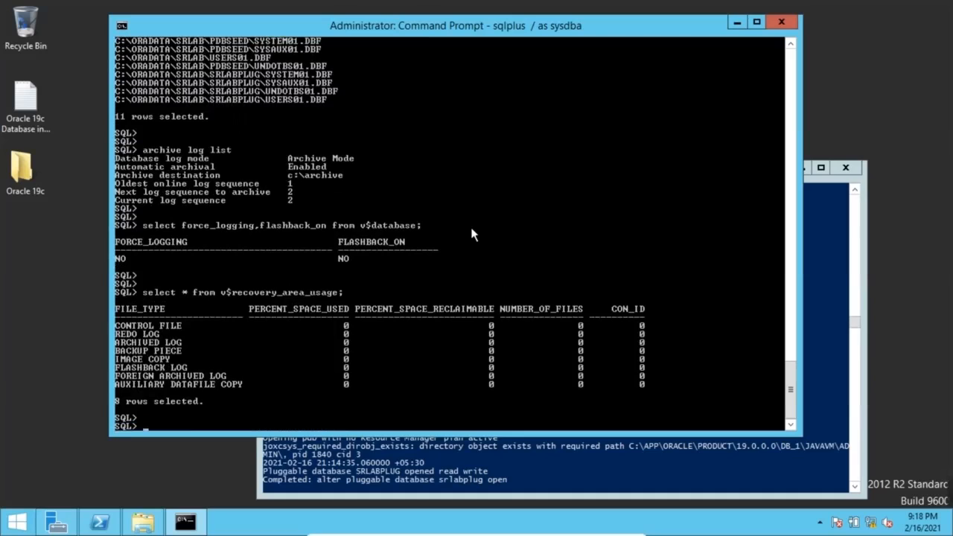
# Show recovery parameters (C:\fra, 12732M) and type alter session set container=SRLABPLUG; without running it
pyautogui.write('show parameter recovery')
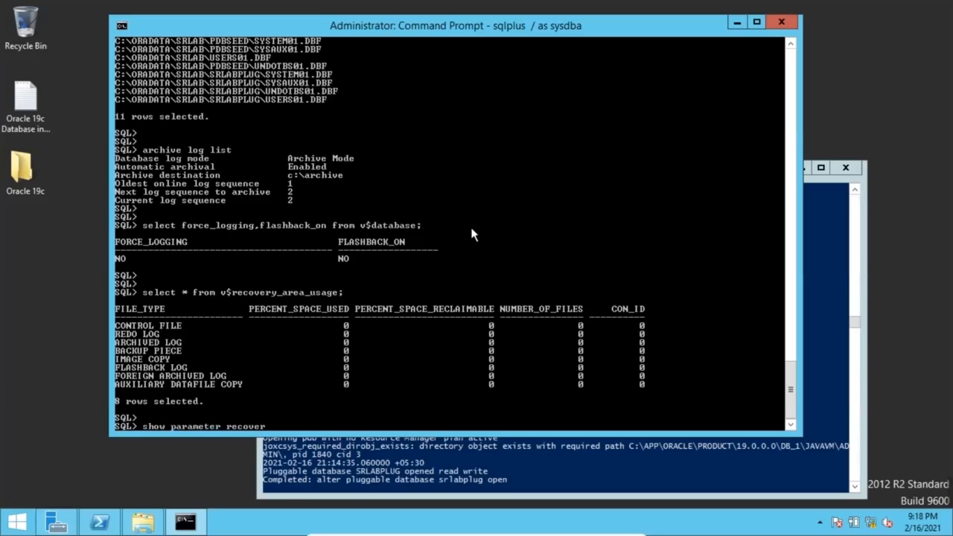
pyautogui.press('Return')
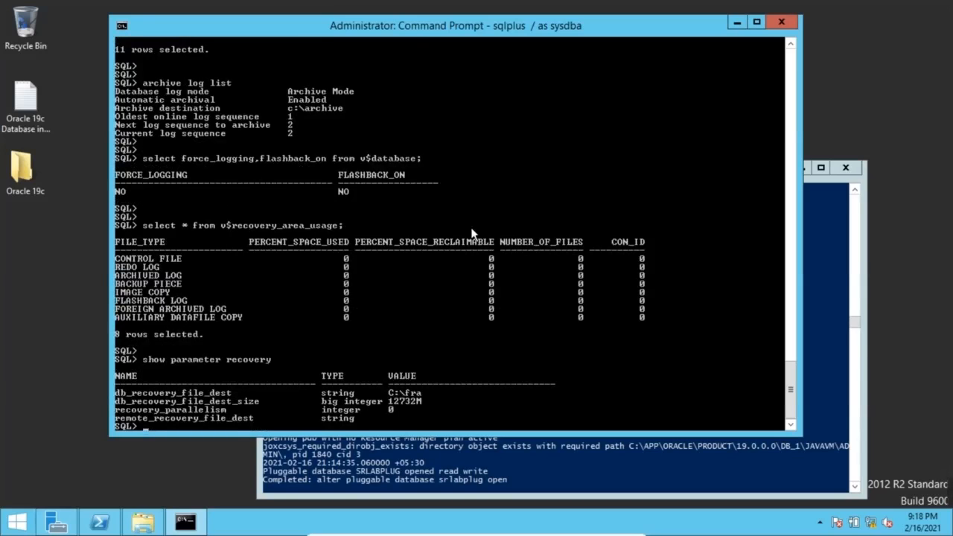
pyautogui.press('Return')
pyautogui.press('Return')
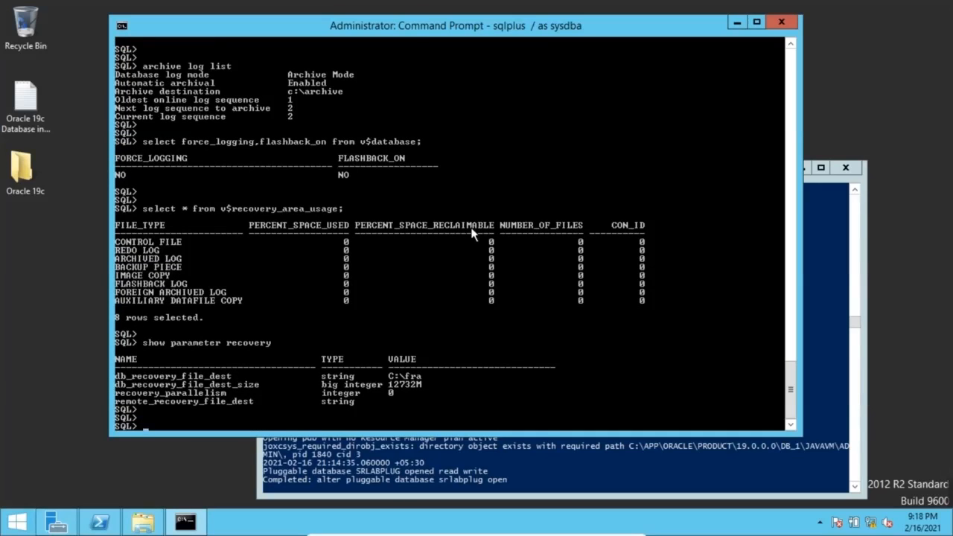
pyautogui.write('alter session set container=')
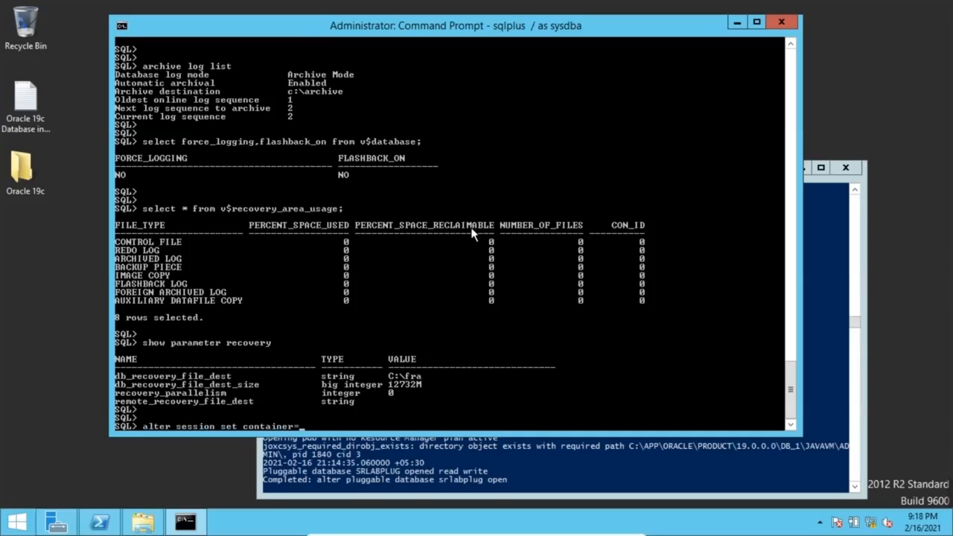
pyautogui.write('SRLABPLUG;')
# Switch the session into SRLABPLUG and confirm it is read write in database SRLAB
pyautogui.press('Return')
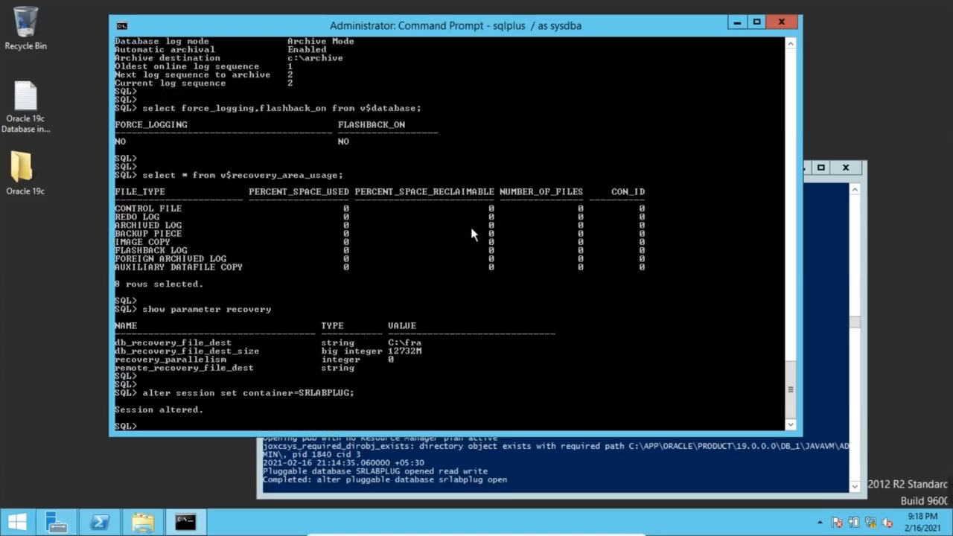
pyautogui.press('Return')
pyautogui.write('show pdbs')
pyautogui.press('Return')
pyautogui.write('se')
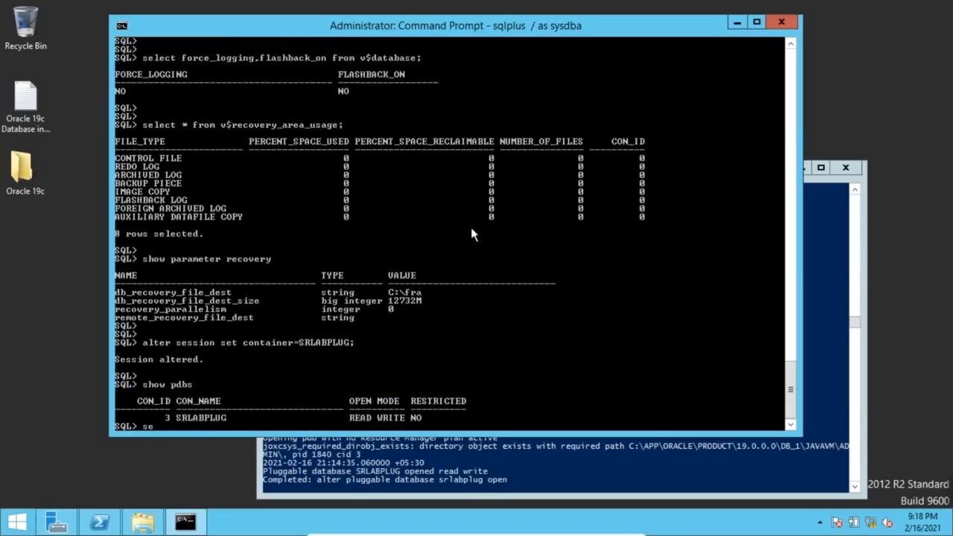
pyautogui.write('lect name from v$database;')
pyautogui.press('Return')
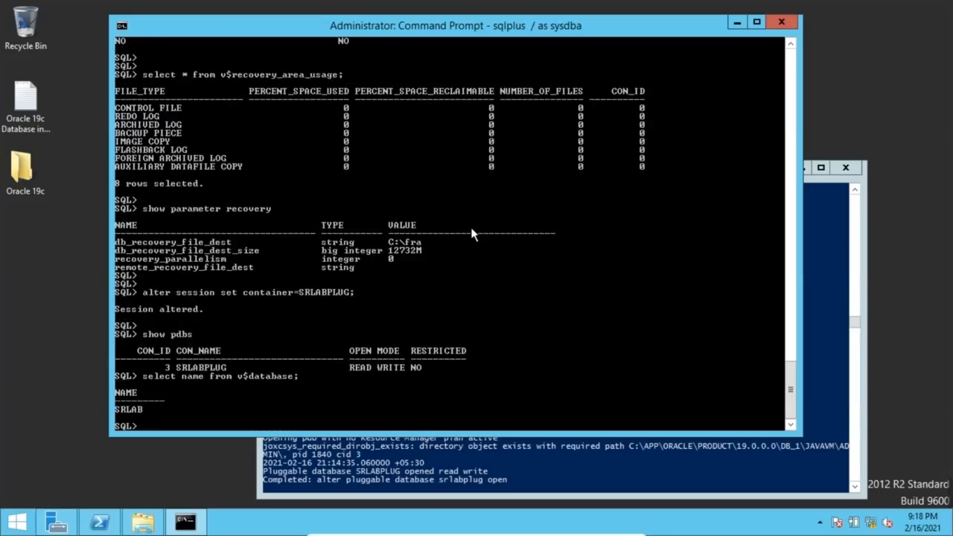
# List SRLABPLUG's four datafiles and total their size at 655 MB
pyautogui.write('select name from v$datafil')
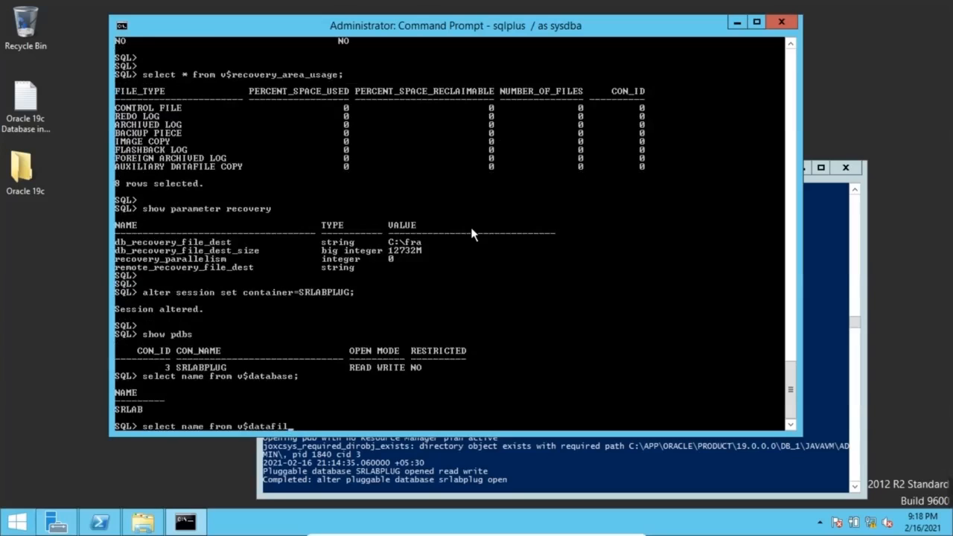
pyautogui.write('e;')
pyautogui.press('Return')
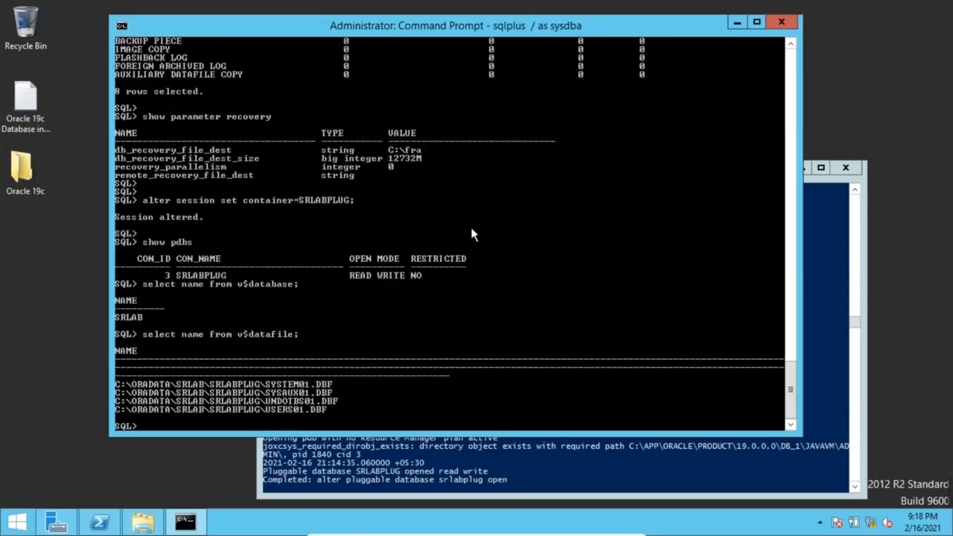
pyautogui.write('select sum(bytes/10')
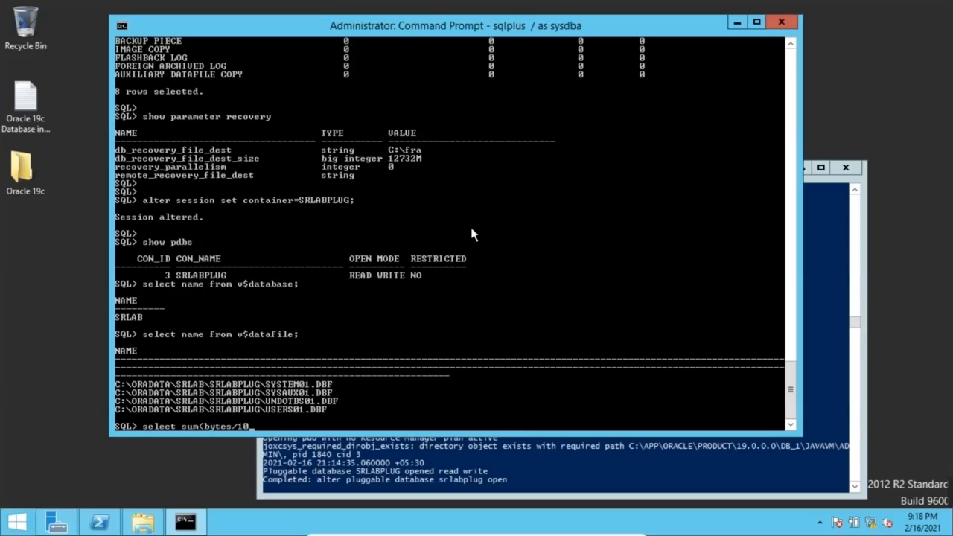
pyautogui.write('24/102')
pyautogui.write('4) from dba_da')
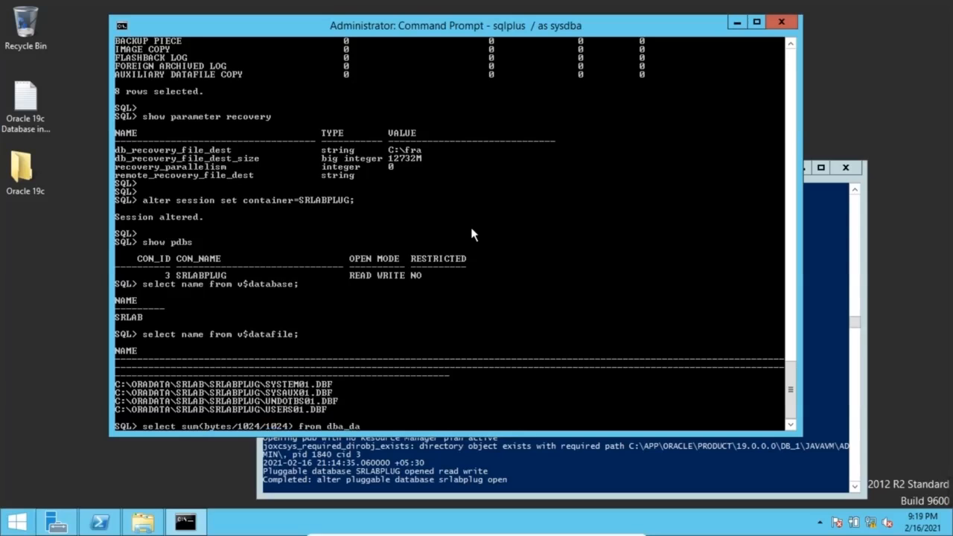
pyautogui.write('ta_files;')
pyautogui.press('Return')
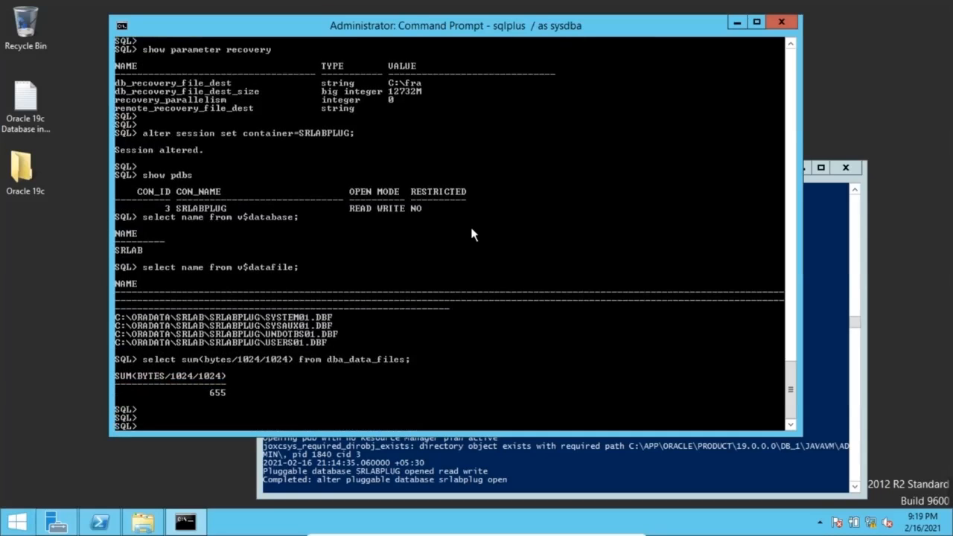
pyautogui.write('col comp_name for a40')
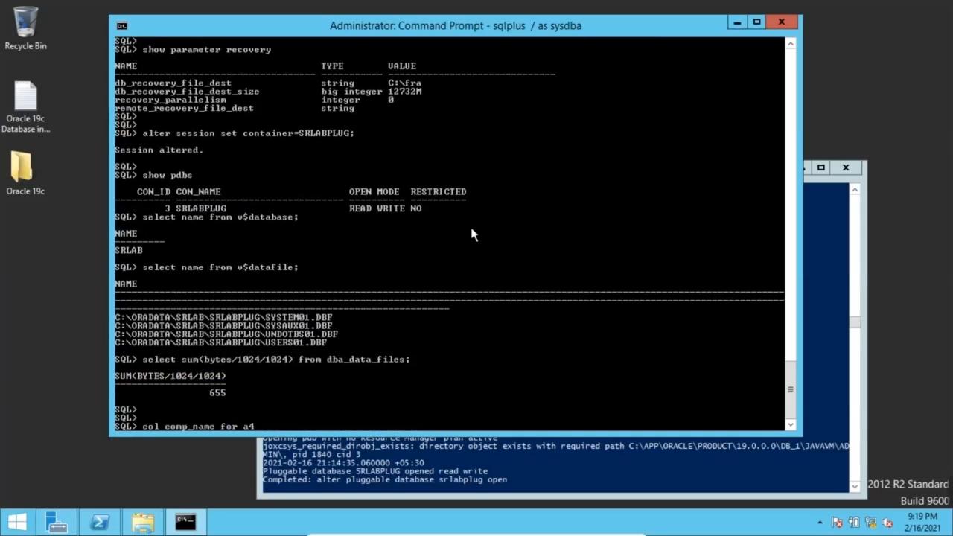
# Format comp_name to a40, list the 15 dba_registry components with version and status, then exit
pyautogui.press('Return')
pyautogui.press('Return')
pyautogui.press('Return')
pyautogui.write('selec')
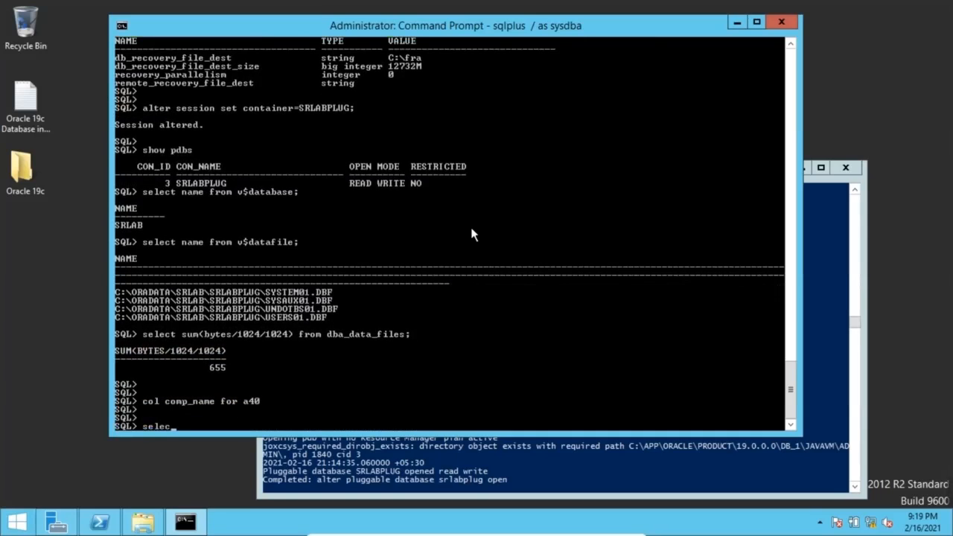
pyautogui.write('t comp_id,comp_name,version,status from db')
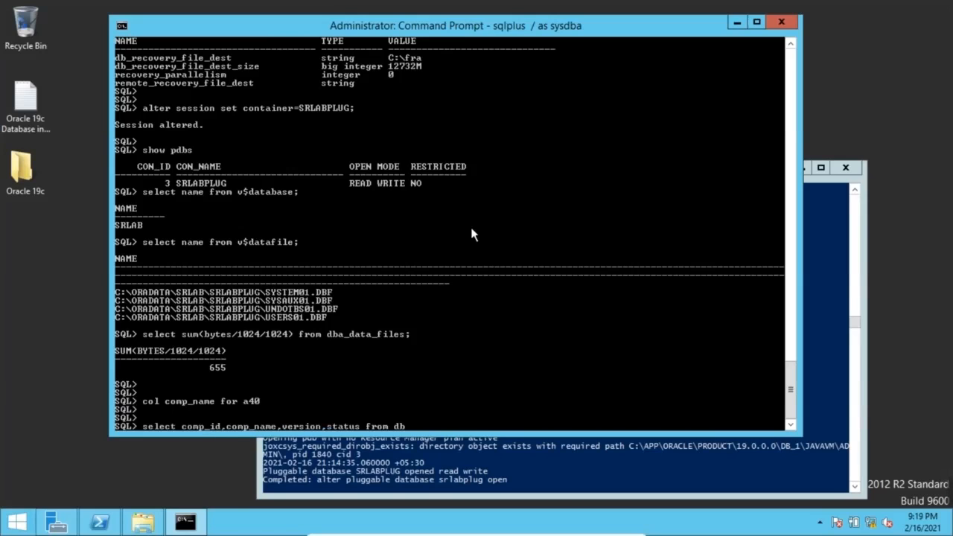
pyautogui.write('a_registry;')
pyautogui.press('Return')
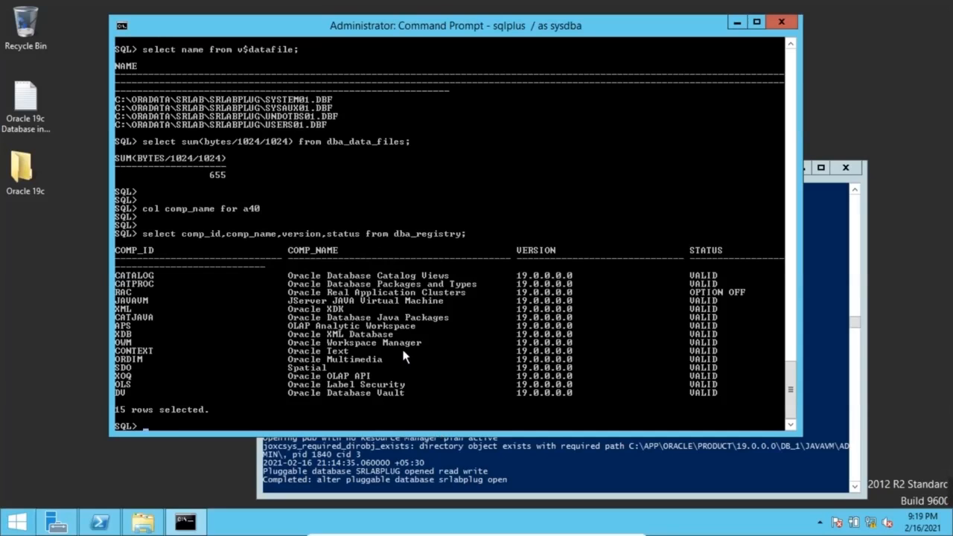
pyautogui.write('ex')
pyautogui.write('it')
pyautogui.press('Return')
pyautogui.press('Return')
pyautogui.press('Return')
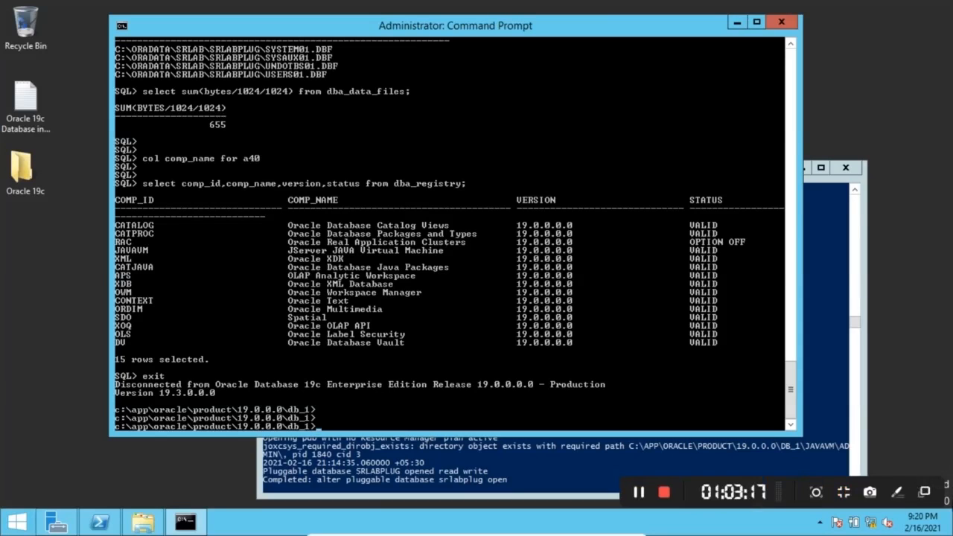
# Launch services.msc from the Windows Run box
pyautogui.press('super+r')
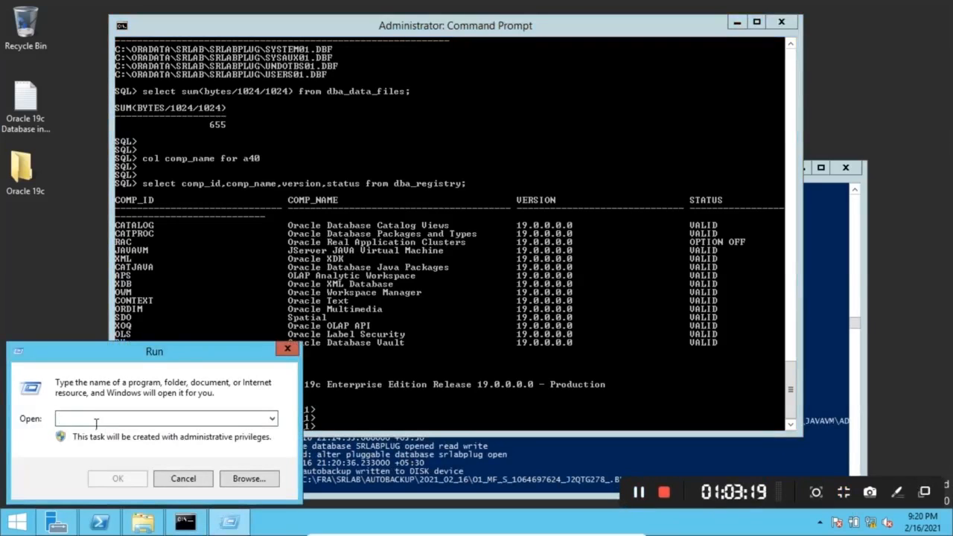
pyautogui.write('ser')
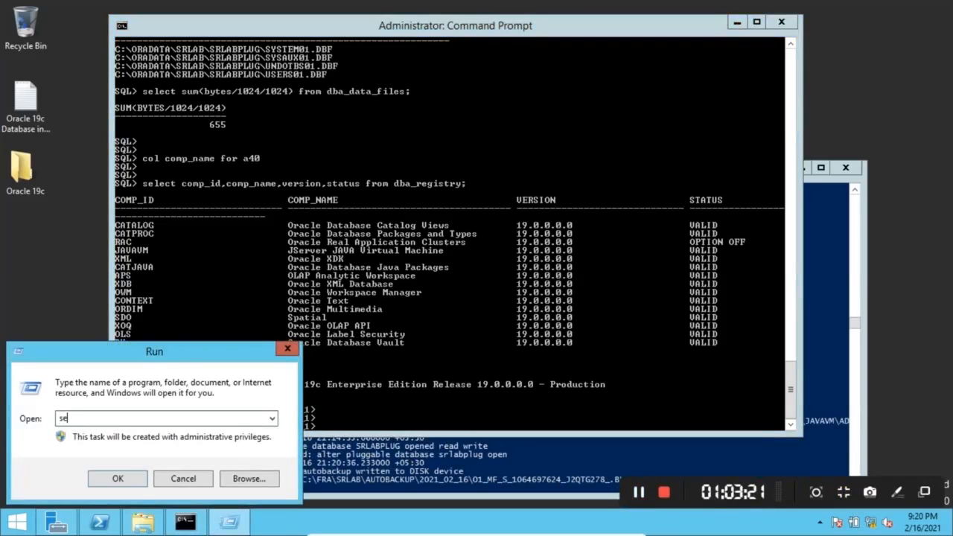
pyautogui.write('vices.msc')
pyautogui.press('Return')
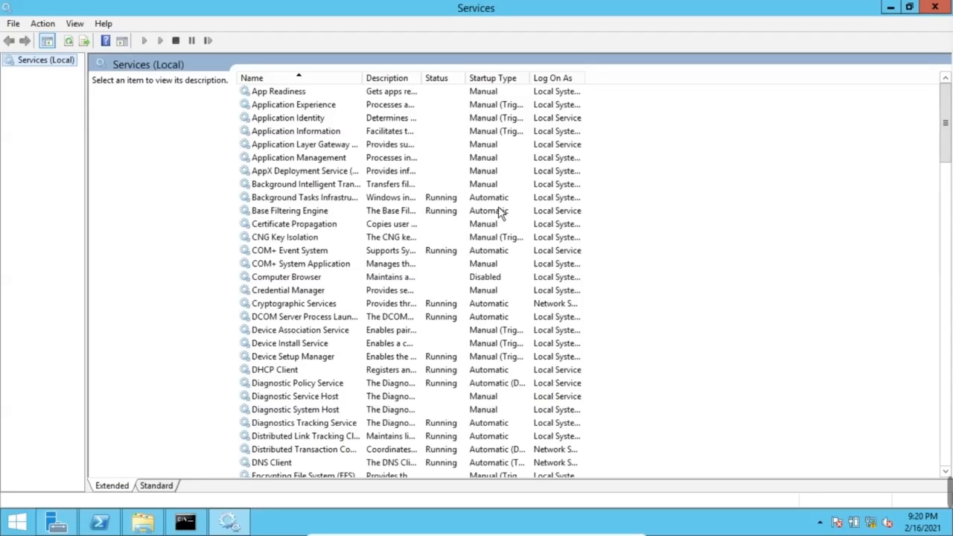
# Widen the Name and Description columns and jump to services starting with O
pyautogui.moveTo(368, 82); pyautogui.dragTo(418, 99)
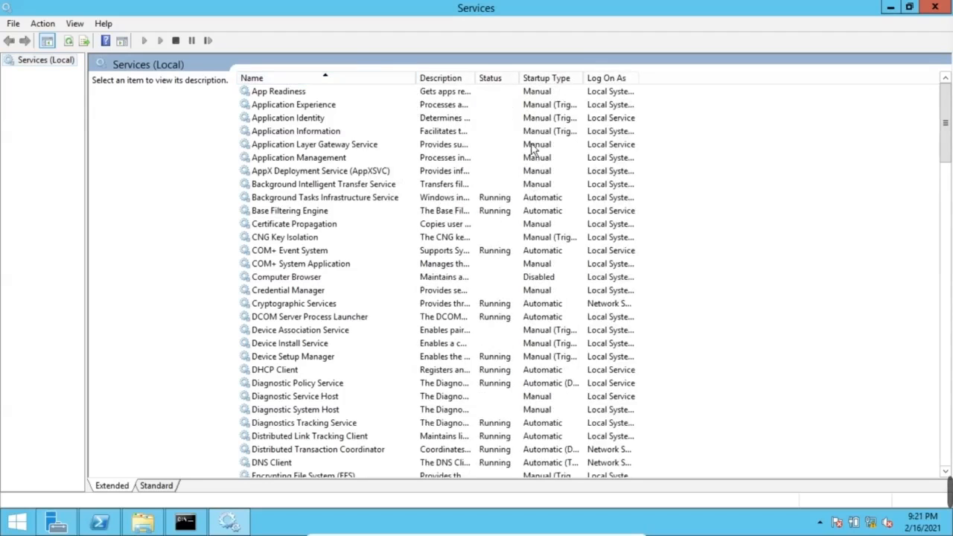
pyautogui.moveTo(581, 80); pyautogui.dragTo(592, 83)
pyautogui.click(292, 239)
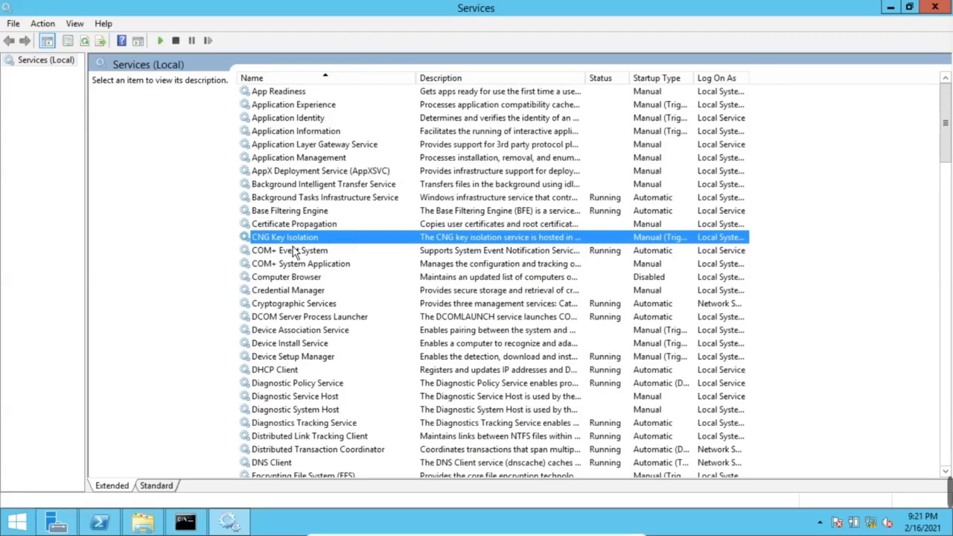
pyautogui.press('o')
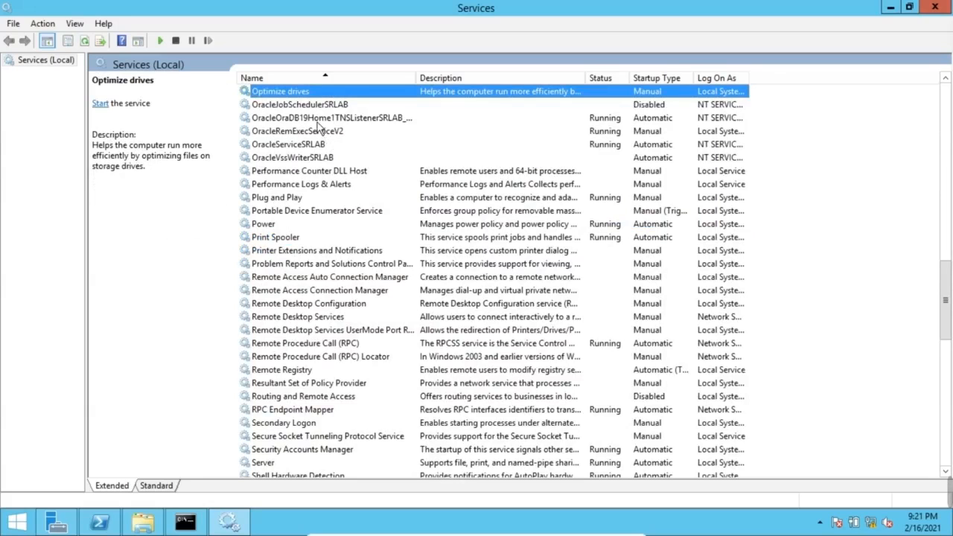
# Inspect OracleJobSchedulerSRLAB, the SRLAB listener and OracleServiceSRLAB, then minimise Services
pyautogui.click(312, 110)
pyautogui.click(332, 124)
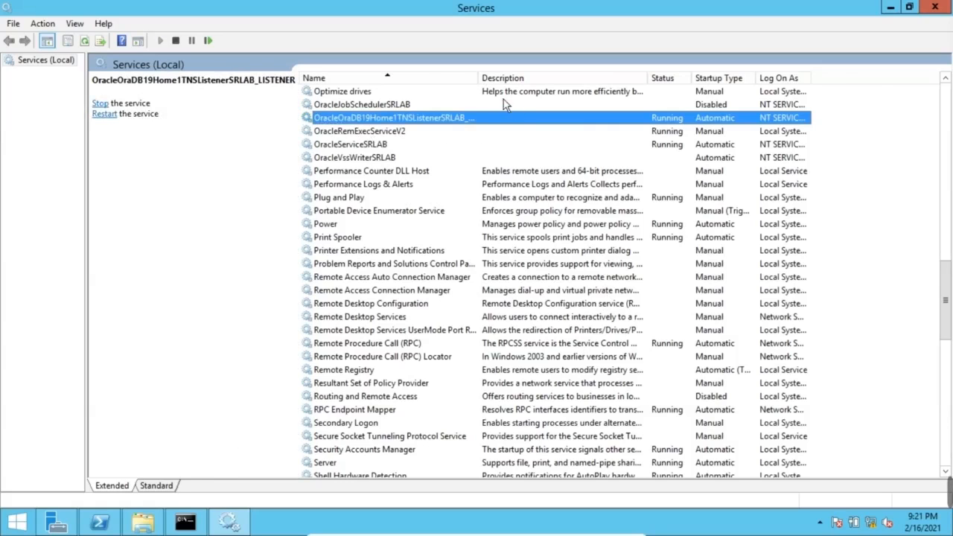
pyautogui.moveTo(478, 78); pyautogui.dragTo(553, 78)
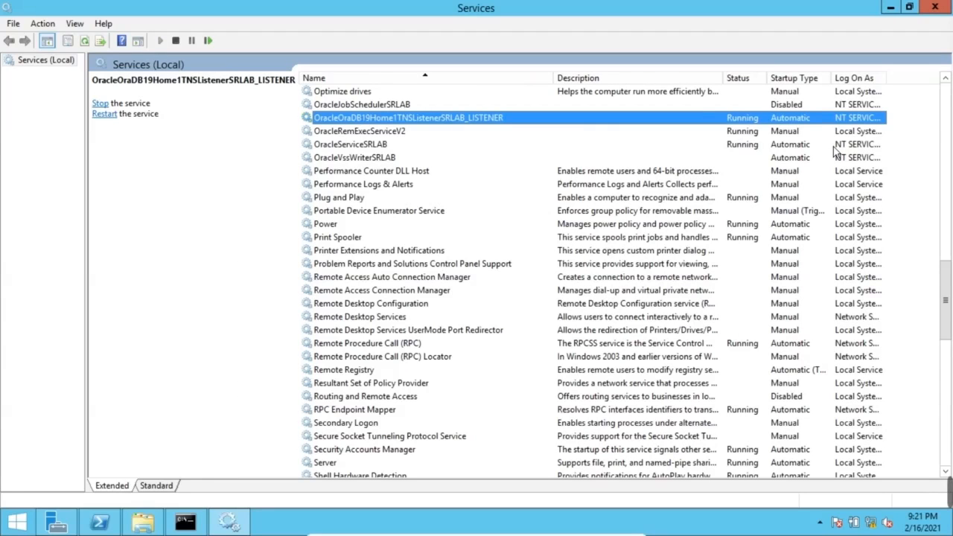
pyautogui.moveTo(554, 87); pyautogui.dragTo(524, 91)
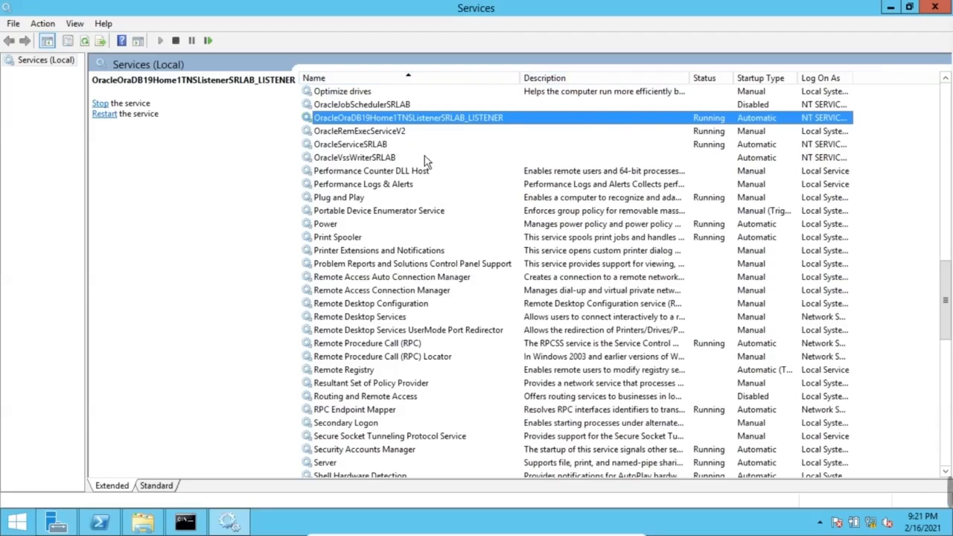
pyautogui.press('Down')
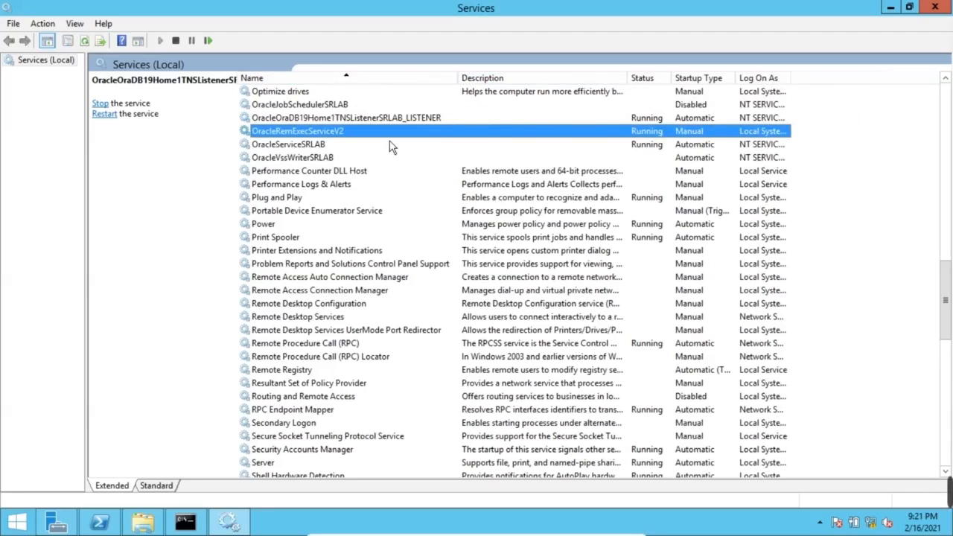
pyautogui.press('Down')
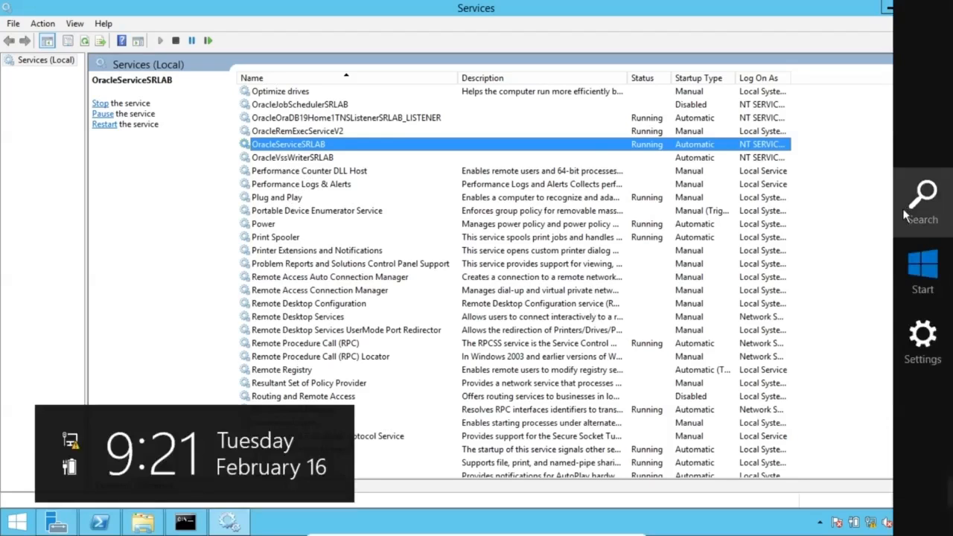
pyautogui.click(890, 9)
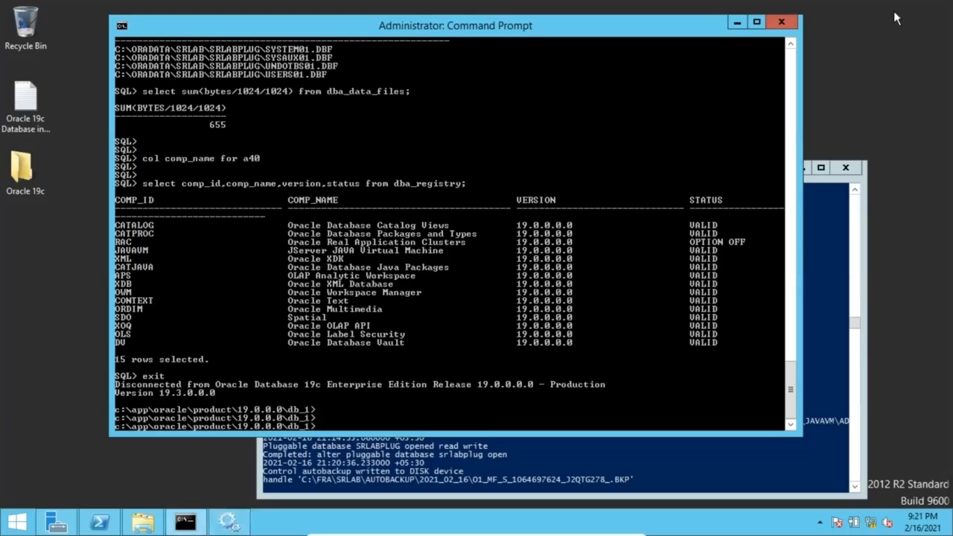